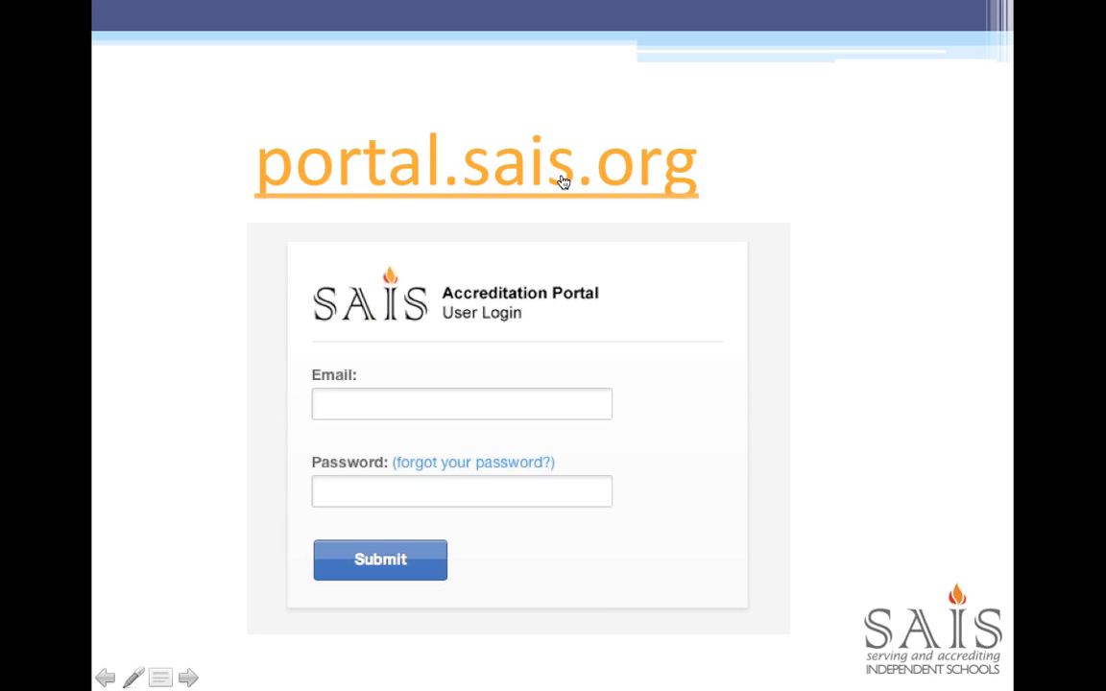
Leave the slide show, switch to the portal.sais.org login page in Chrome, and sign in with the prefilled credentials.
key("Escape")
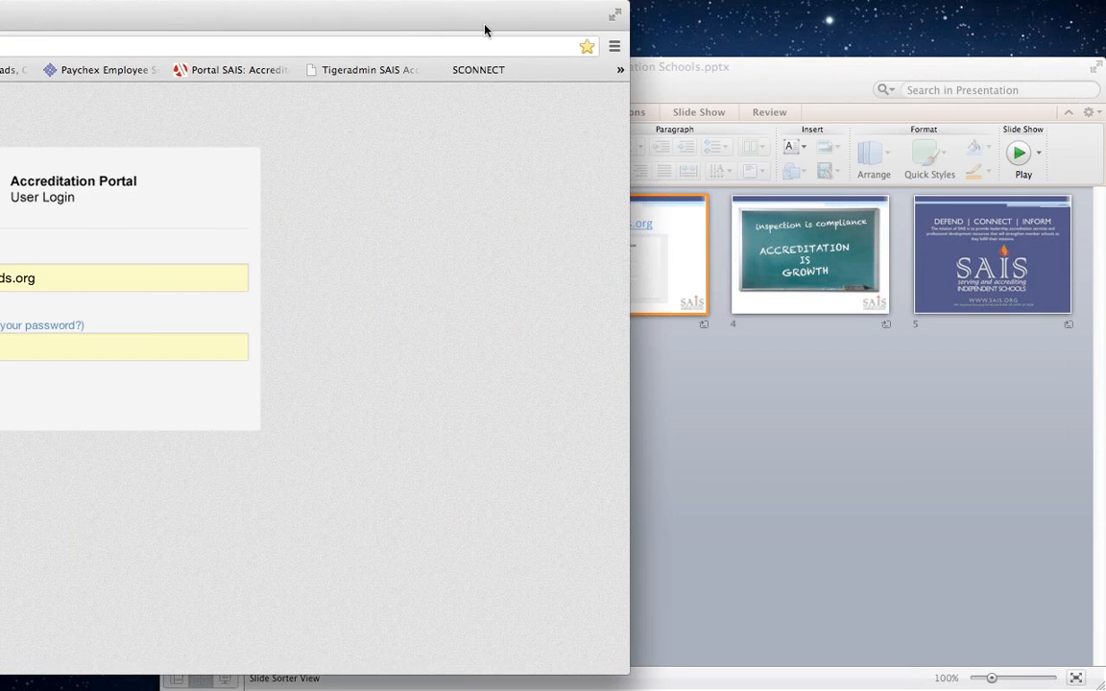
left_click_drag(198, 20, 782, 29)
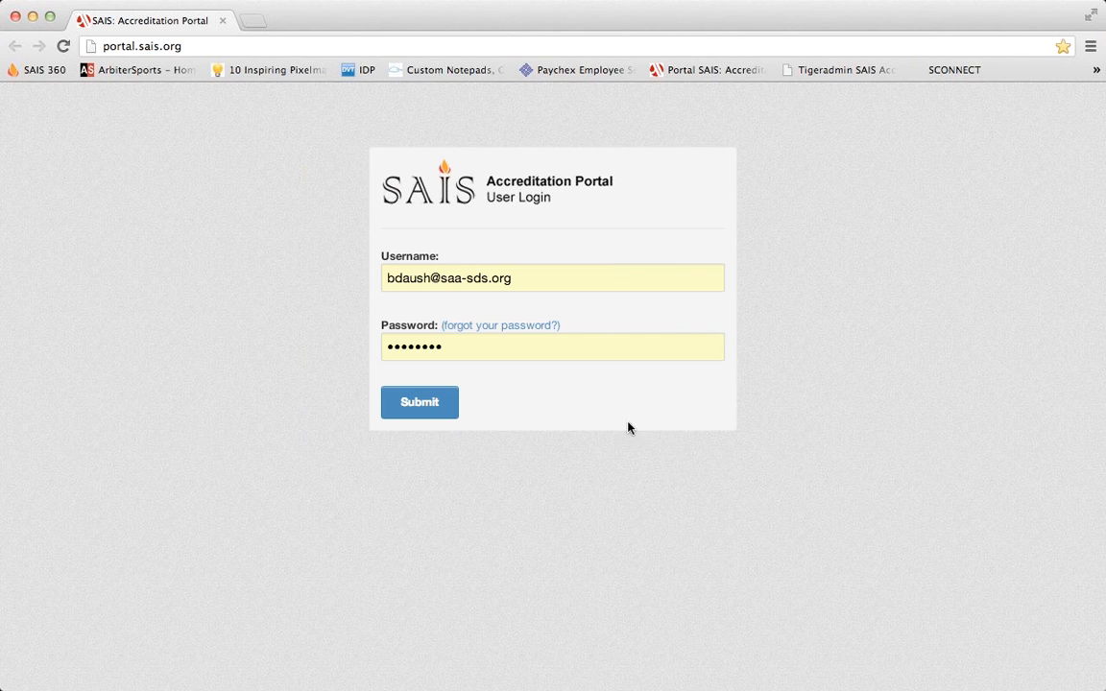
left_click(429, 411)
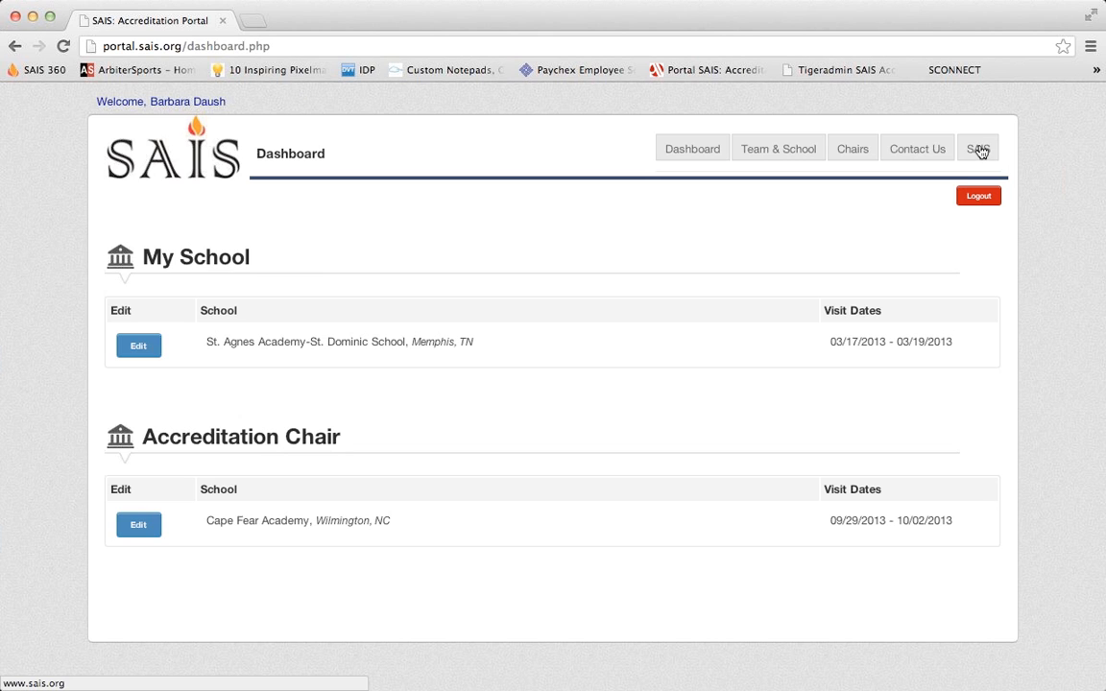
View the Team & School community page, highlight its Accreditation Coordinators & Team Members heading, and return to the dashboard.
left_click(783, 153)
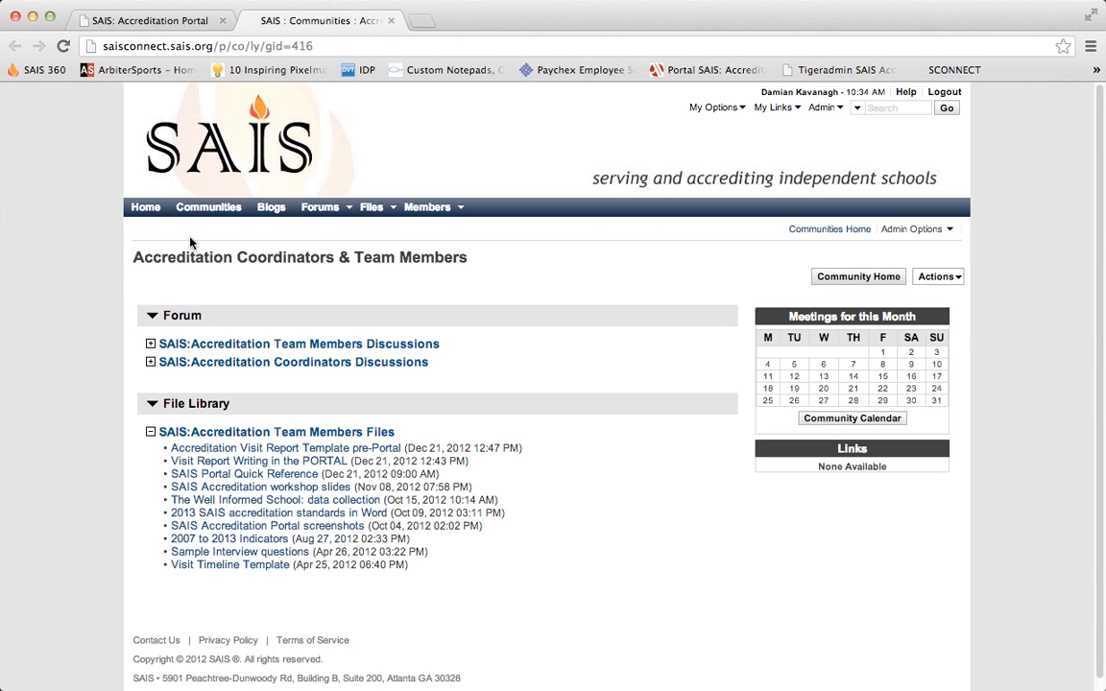
left_click_drag(132, 258, 474, 263)
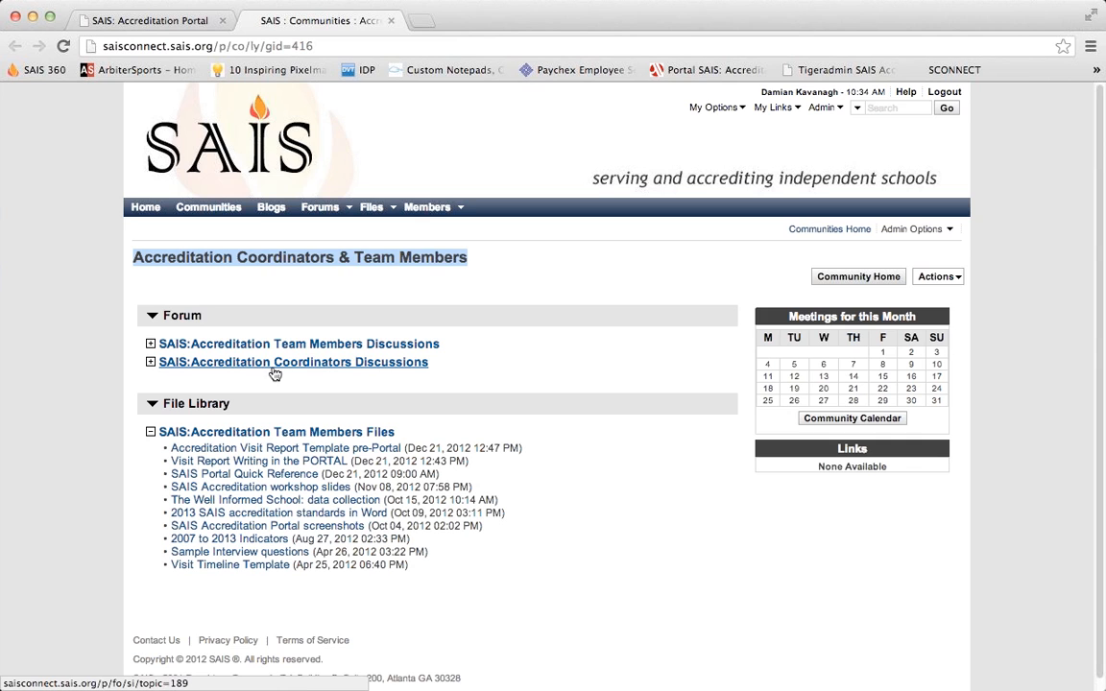
left_click(48, 259)
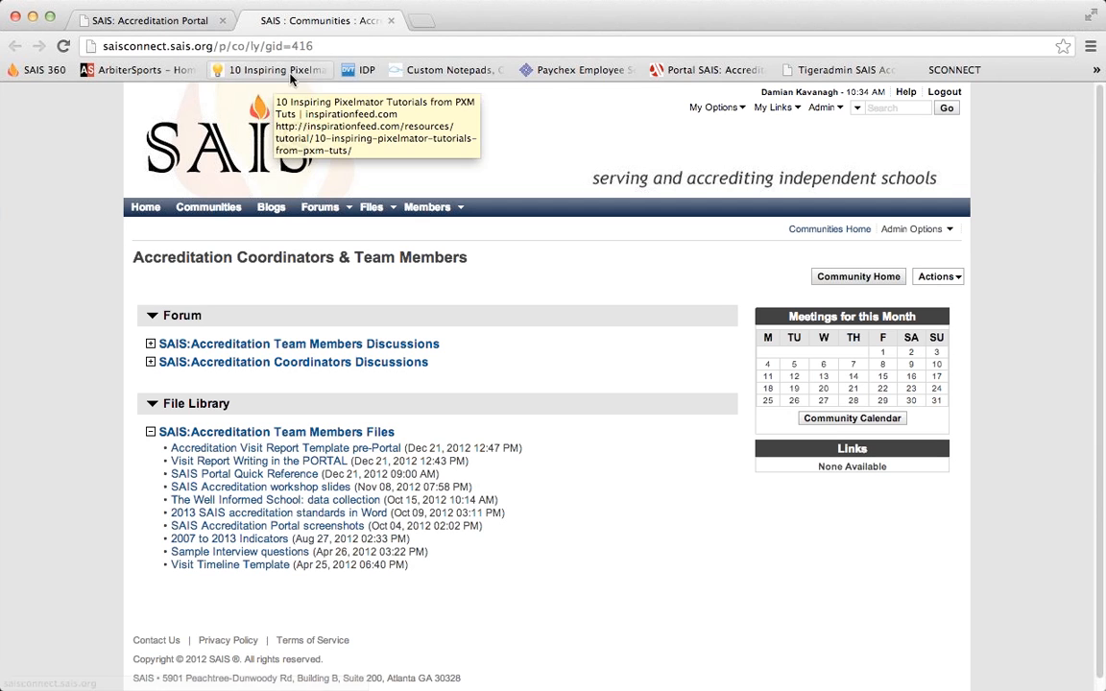
left_click(391, 20)
left_click(391, 20)
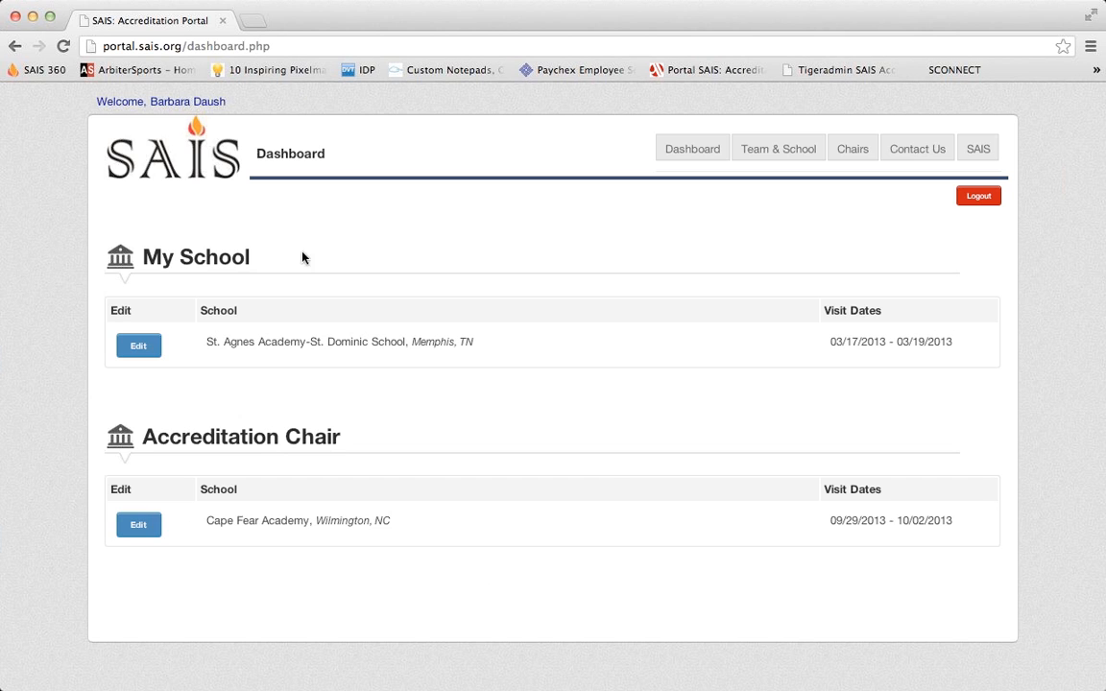
Highlight the My School heading on the dashboard and open the St. Agnes Academy-St. Dominic School accreditation for editing.
left_click_drag(262, 258, 91, 258)
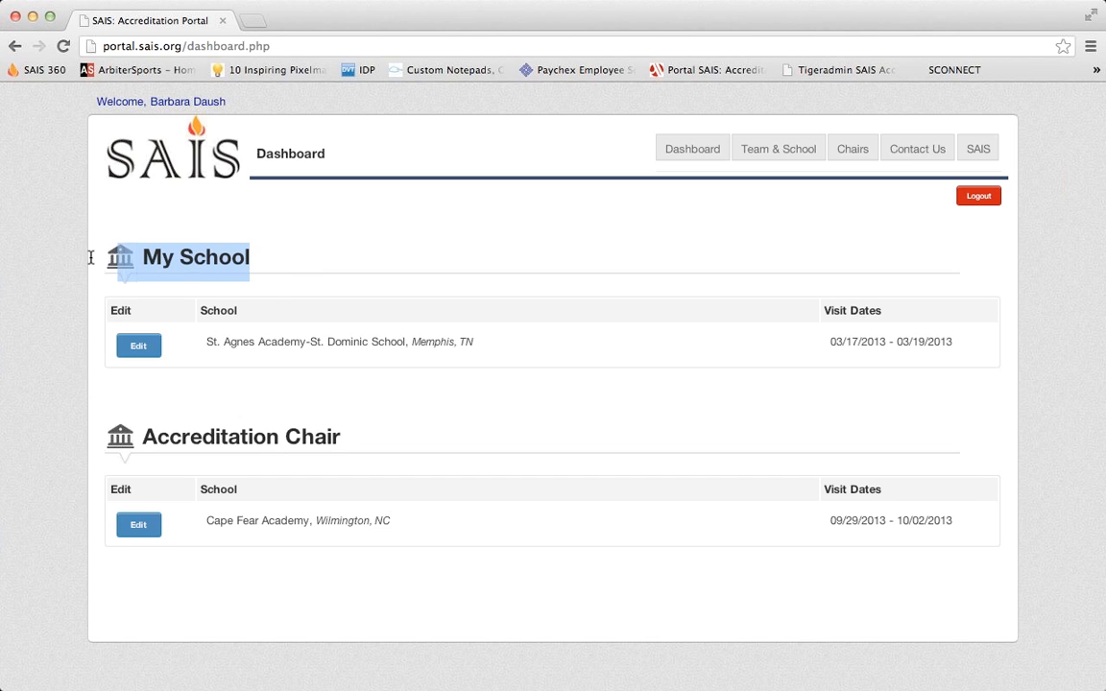
left_click(260, 292)
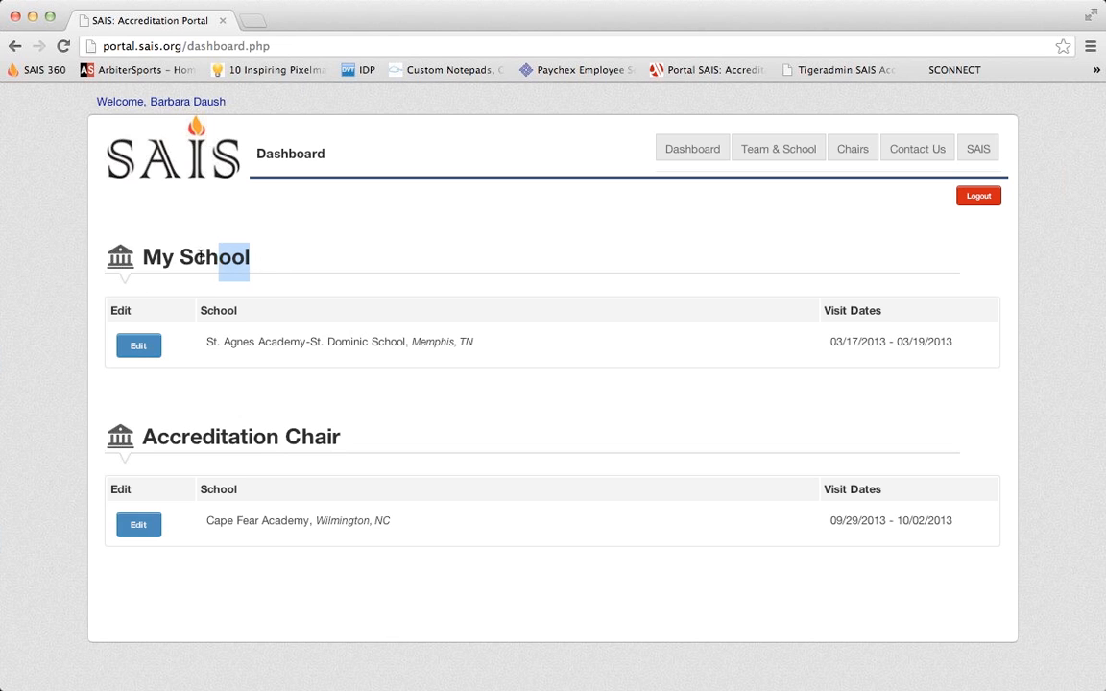
left_click_drag(223, 256, 118, 231)
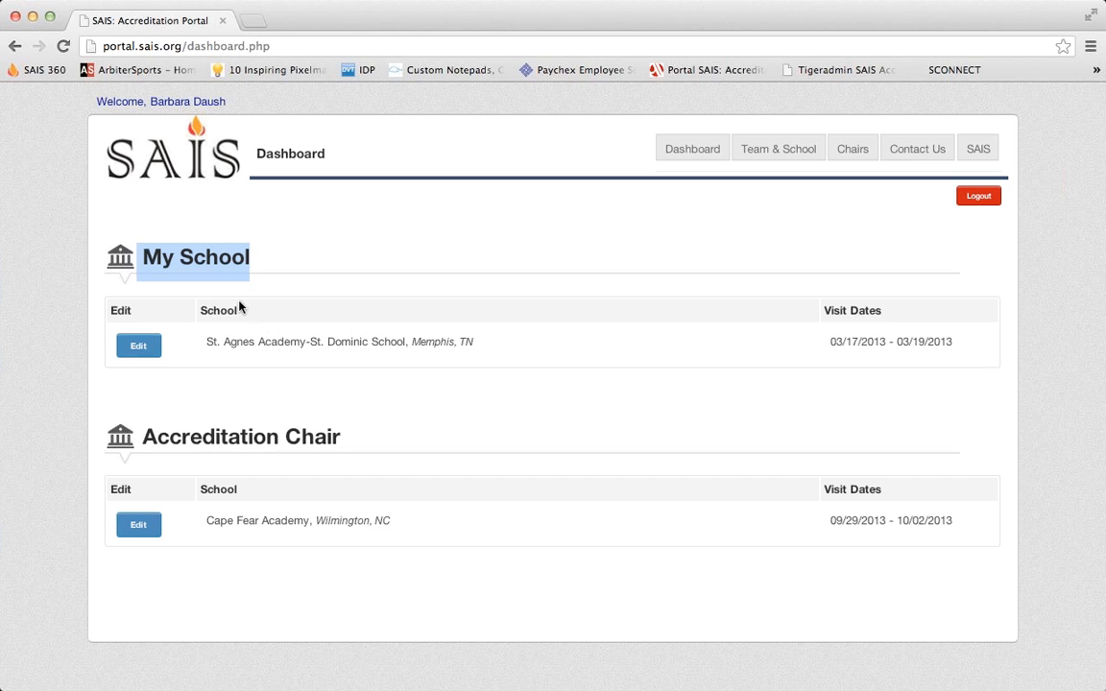
left_click(435, 383)
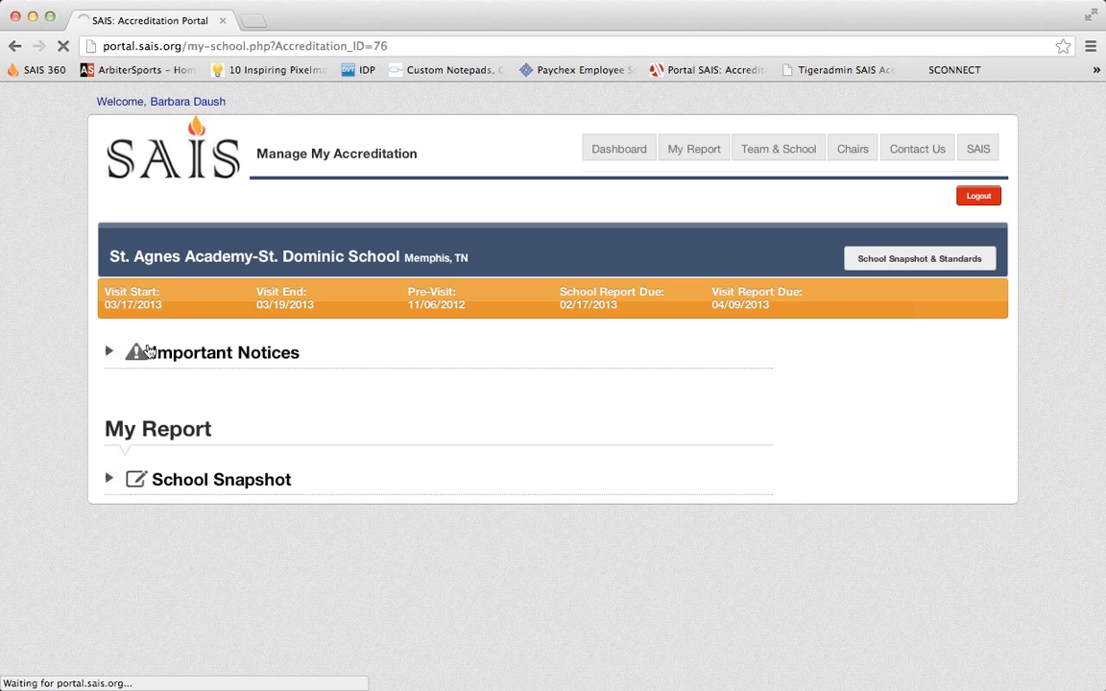
Examine the Head of School, Accreditation Coordinator, Team Chair and Team Members details on the Manage My Accreditation page.
scroll(573, 449, "down", 1)
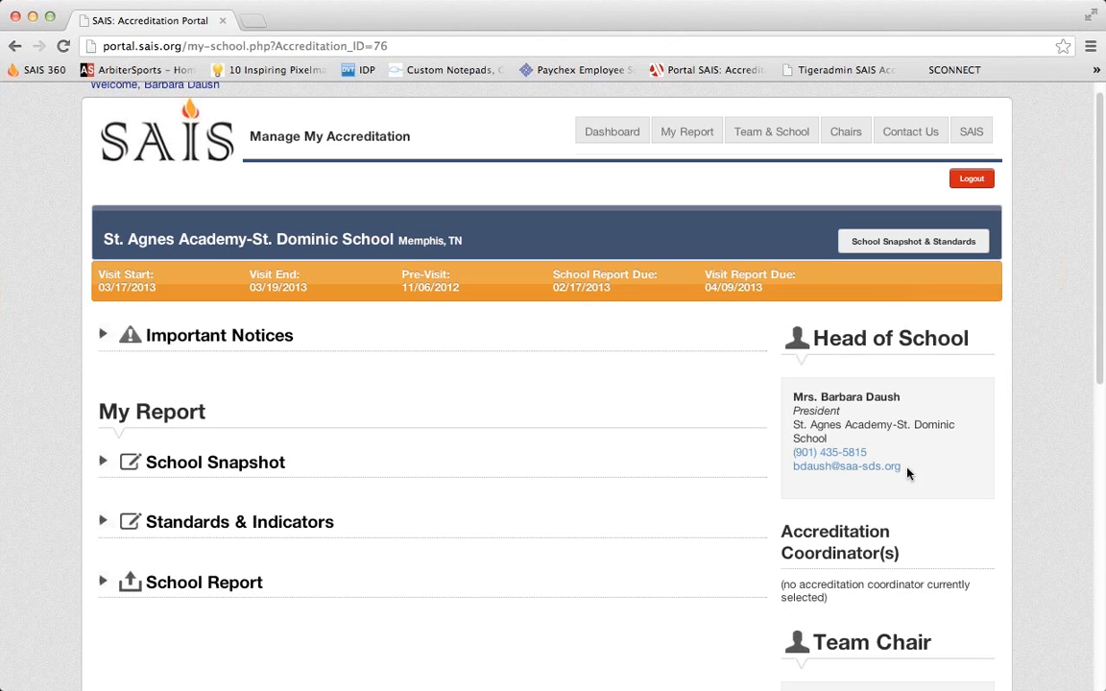
scroll(924, 447, "down", 1)
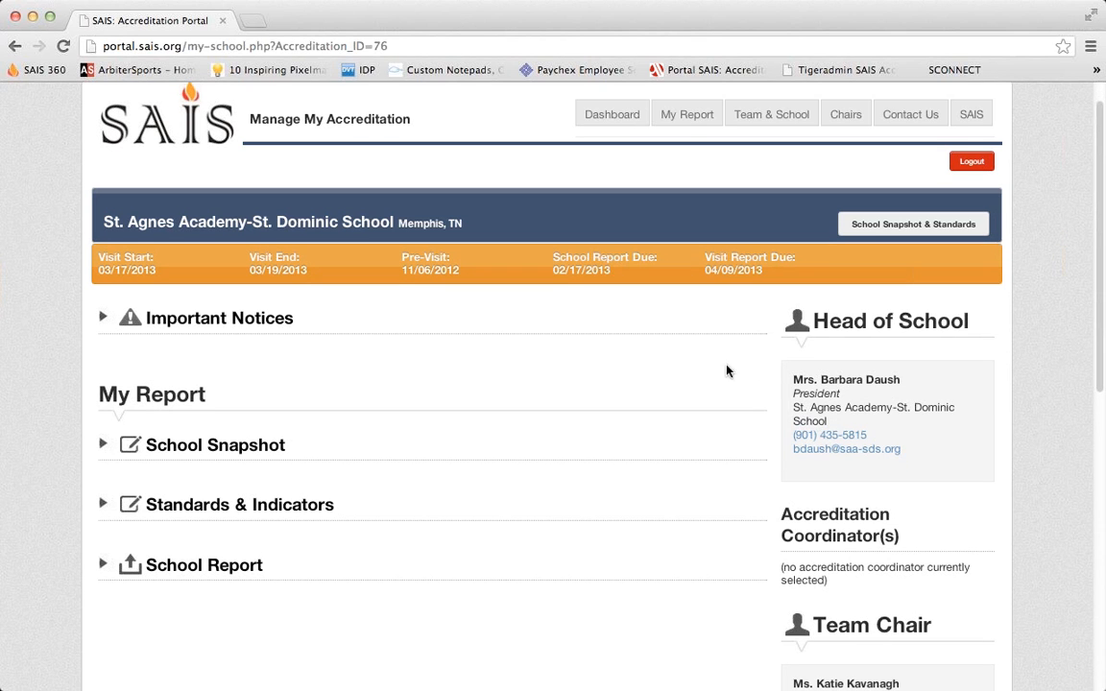
scroll(922, 442, "down", 2)
scroll(931, 437, "down", 1)
scroll(928, 434, "down", 5)
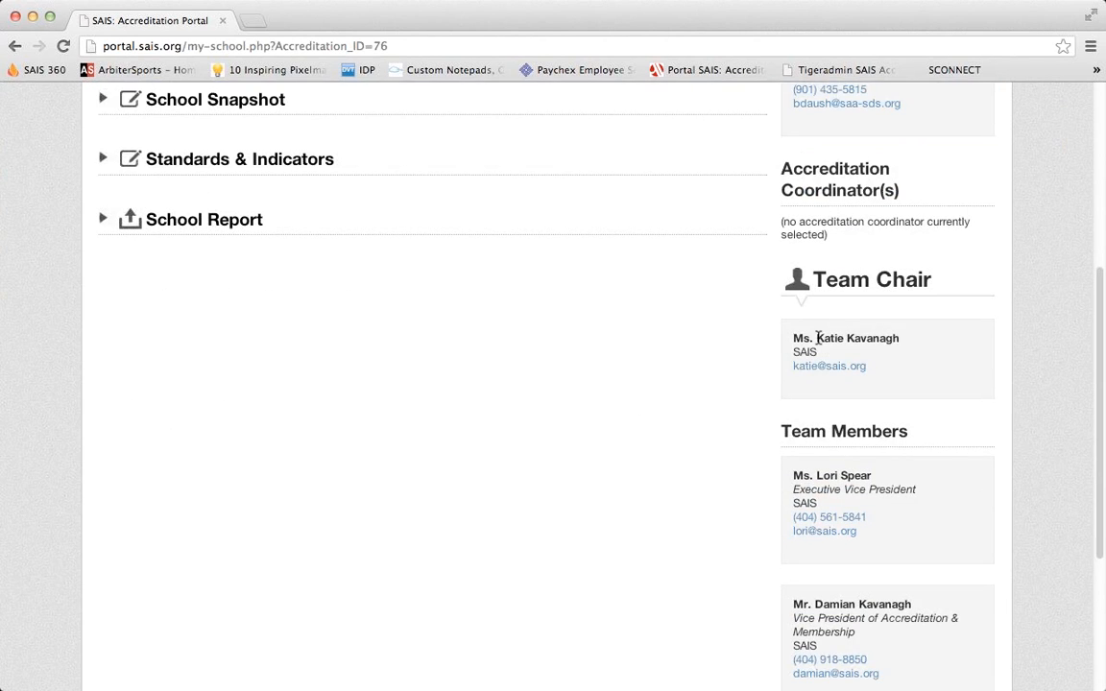
scroll(942, 452, "down", 5)
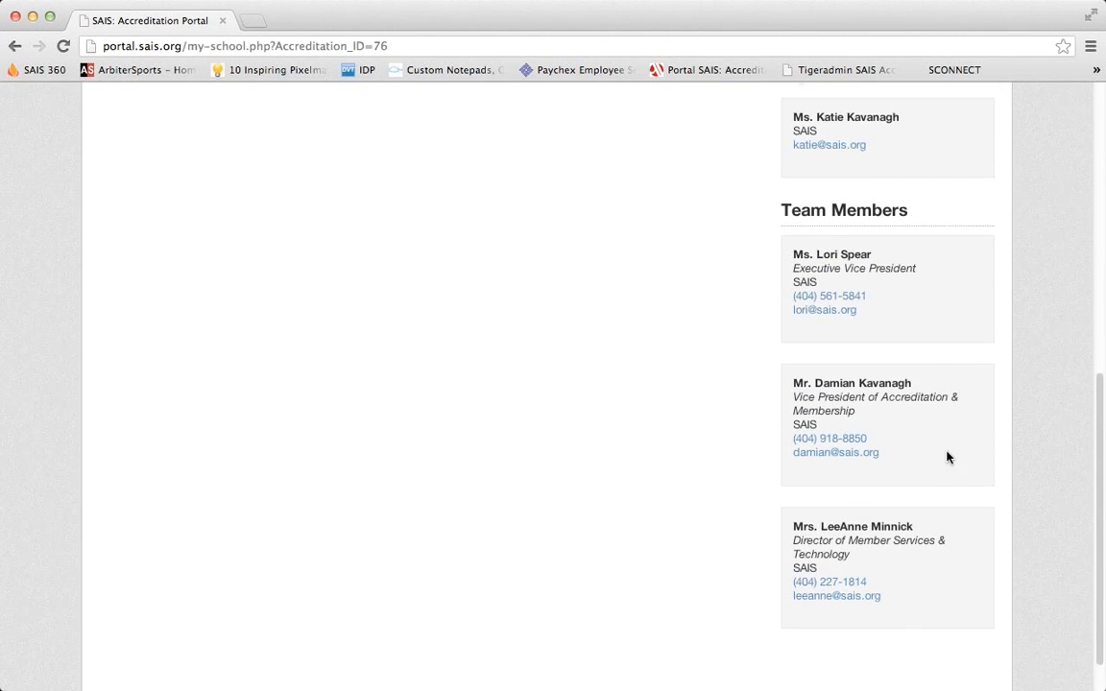
scroll(947, 457, "up", 4)
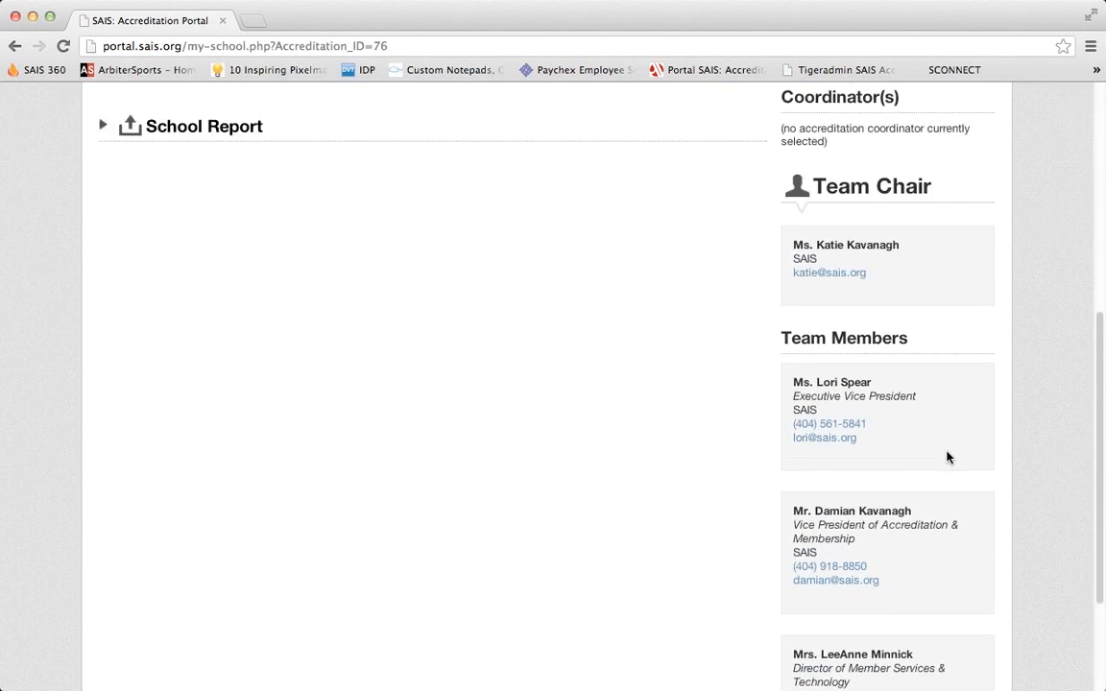
scroll(947, 457, "up", 8)
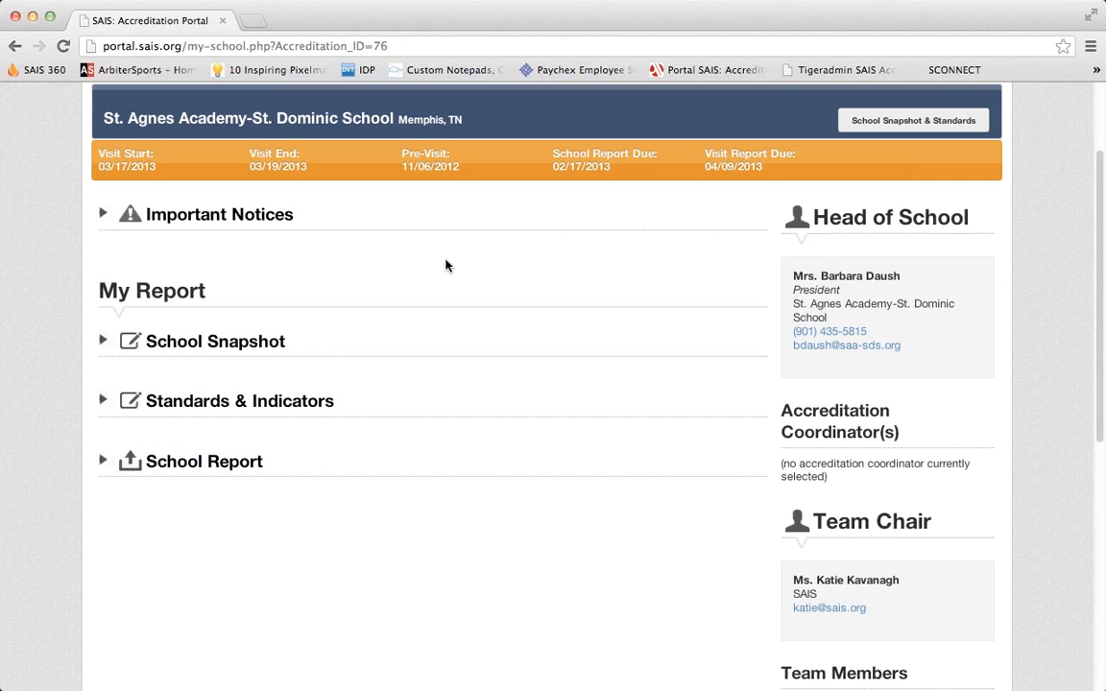
scroll(444, 289, "up", 1)
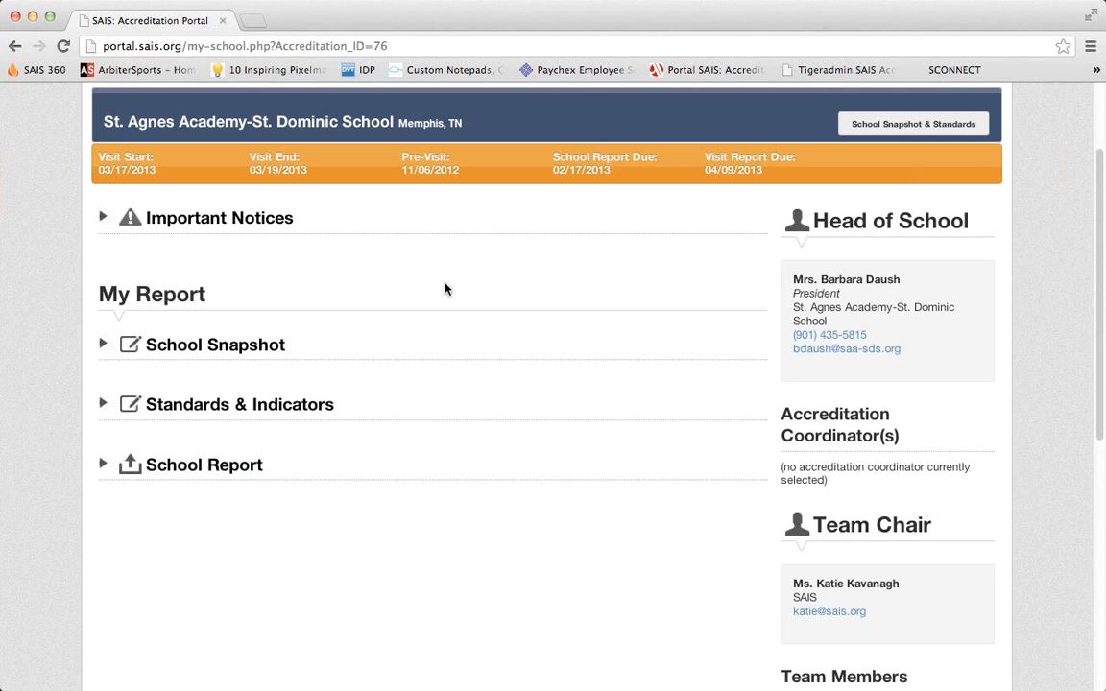
Expand School Snapshot under My Report and open "A brief overview of the school" for editing.
left_click(214, 348)
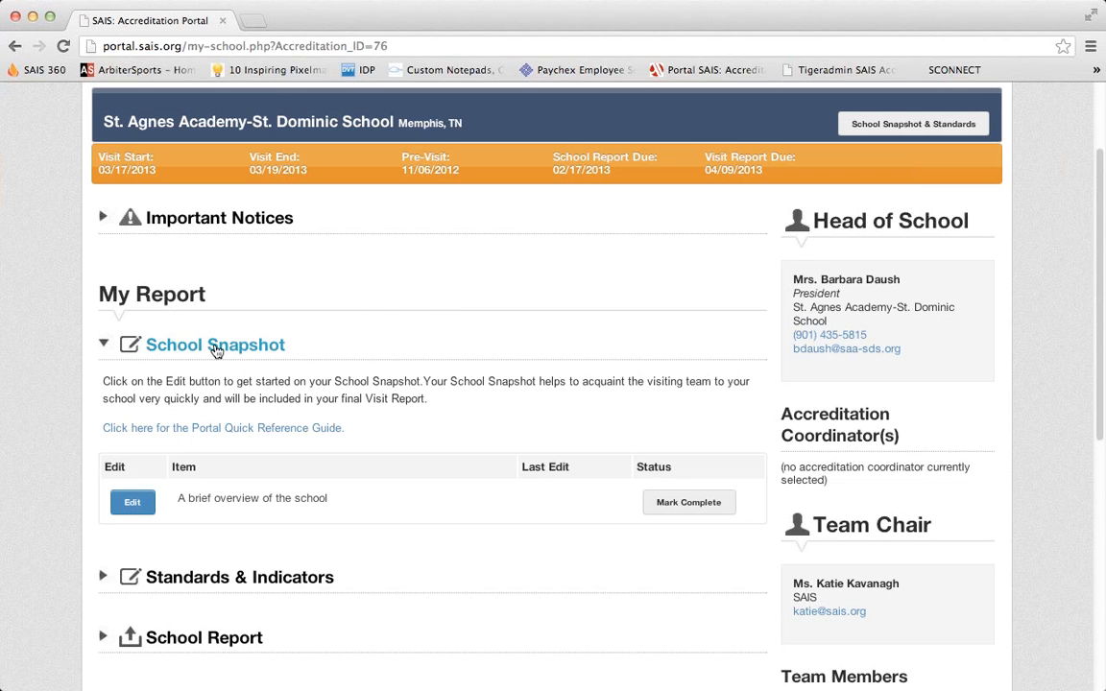
scroll(382, 317, "down", 2)
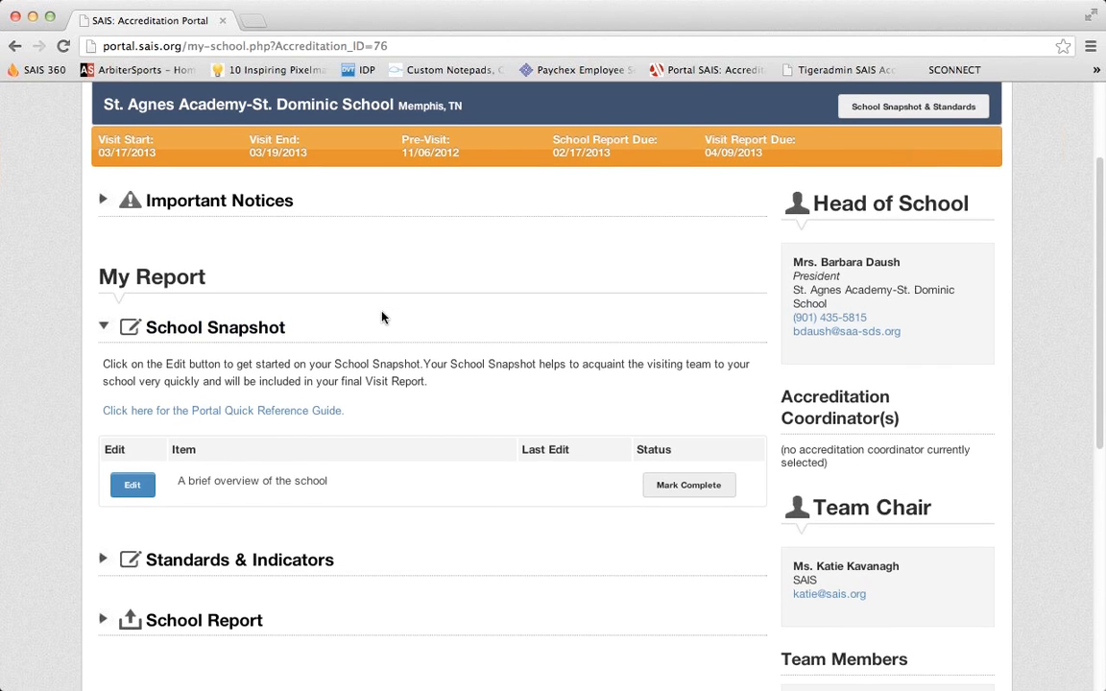
scroll(383, 317, "down", 3)
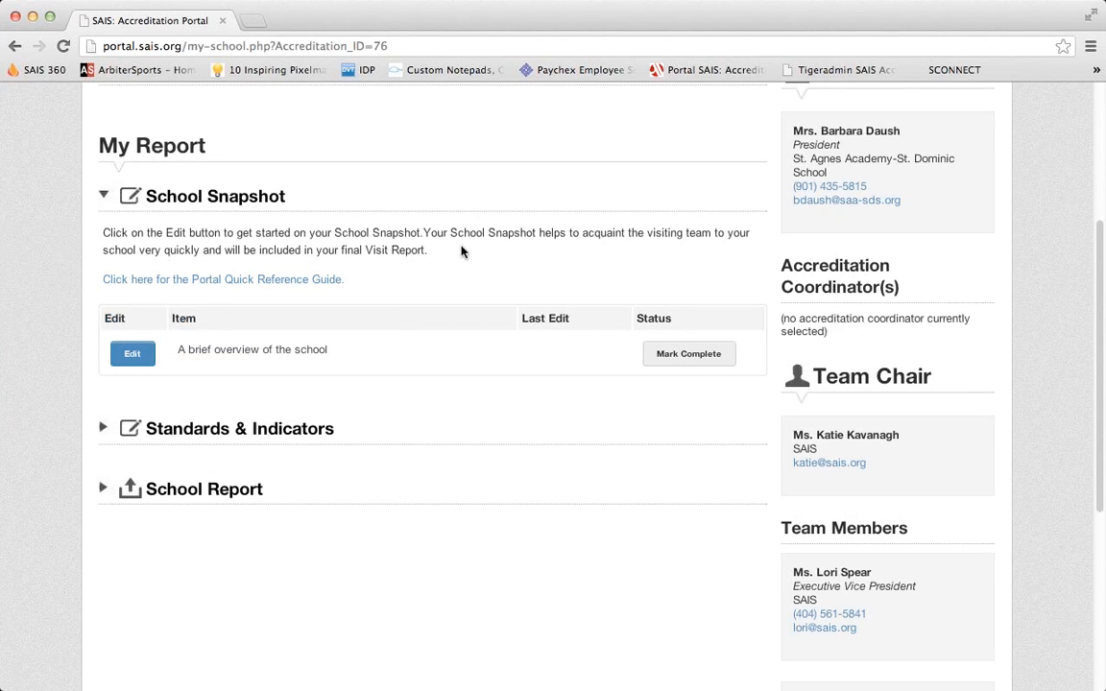
left_click(132, 357)
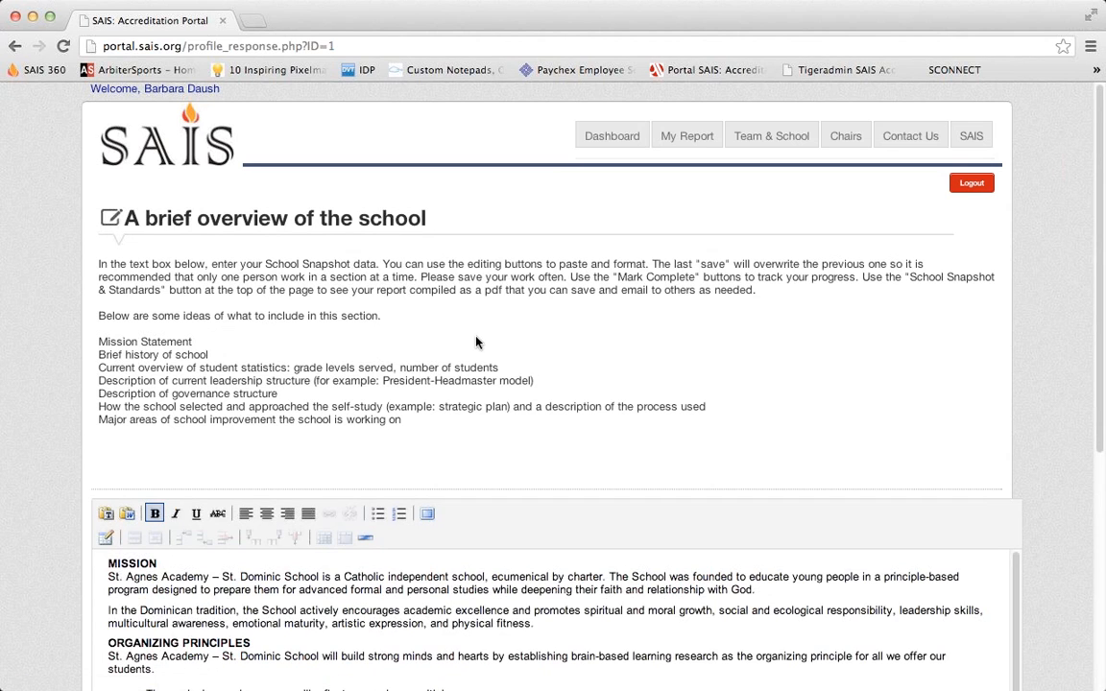
Read the school overview's instructions and suggested contents, highlighting them for reference and clearing the highlight.
scroll(477, 342, "down", 1)
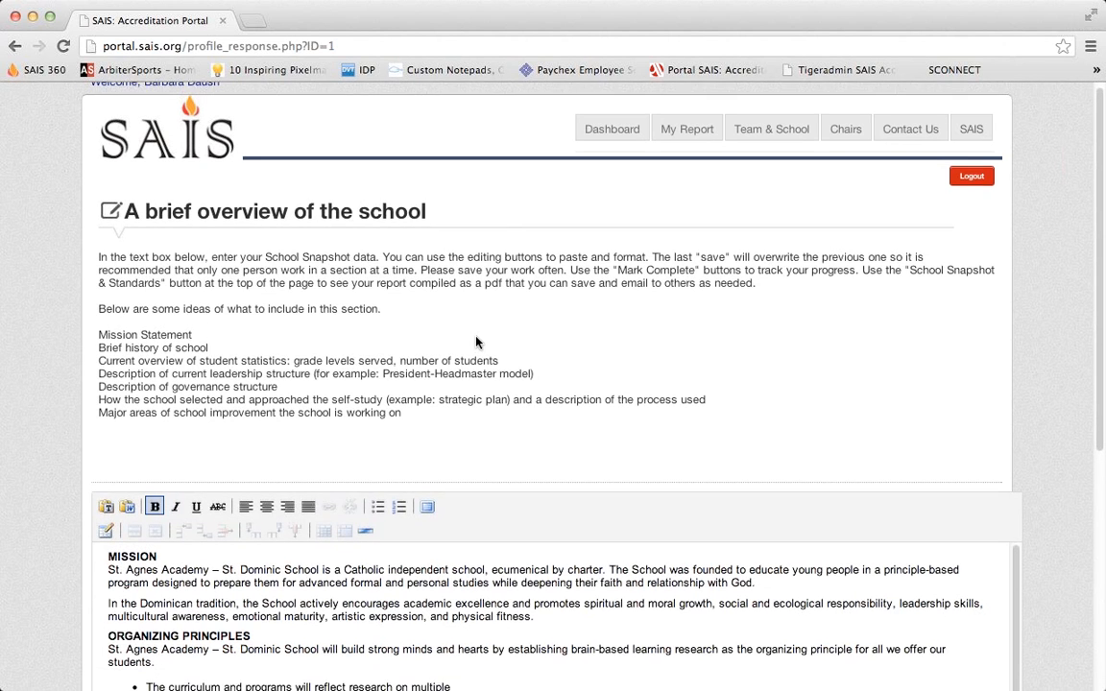
left_click_drag(403, 402, 80, 211)
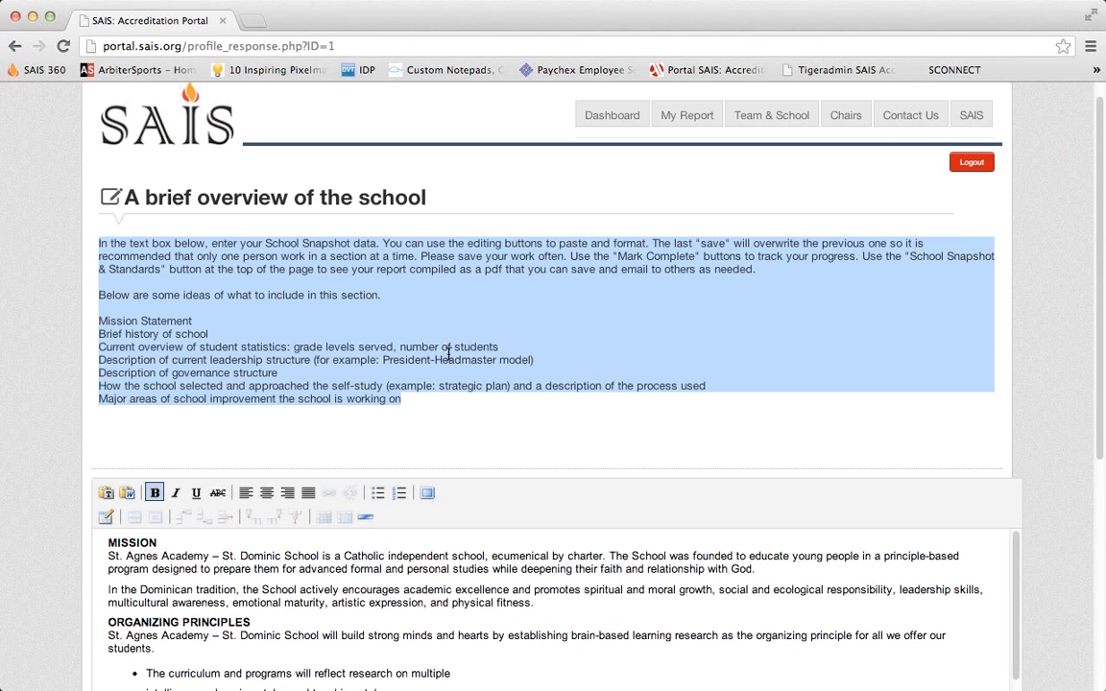
left_click(79, 370)
Review the school overview text from the Mission section through The Process, and highlight the closing list of action plans.
scroll(591, 296, "down", 10)
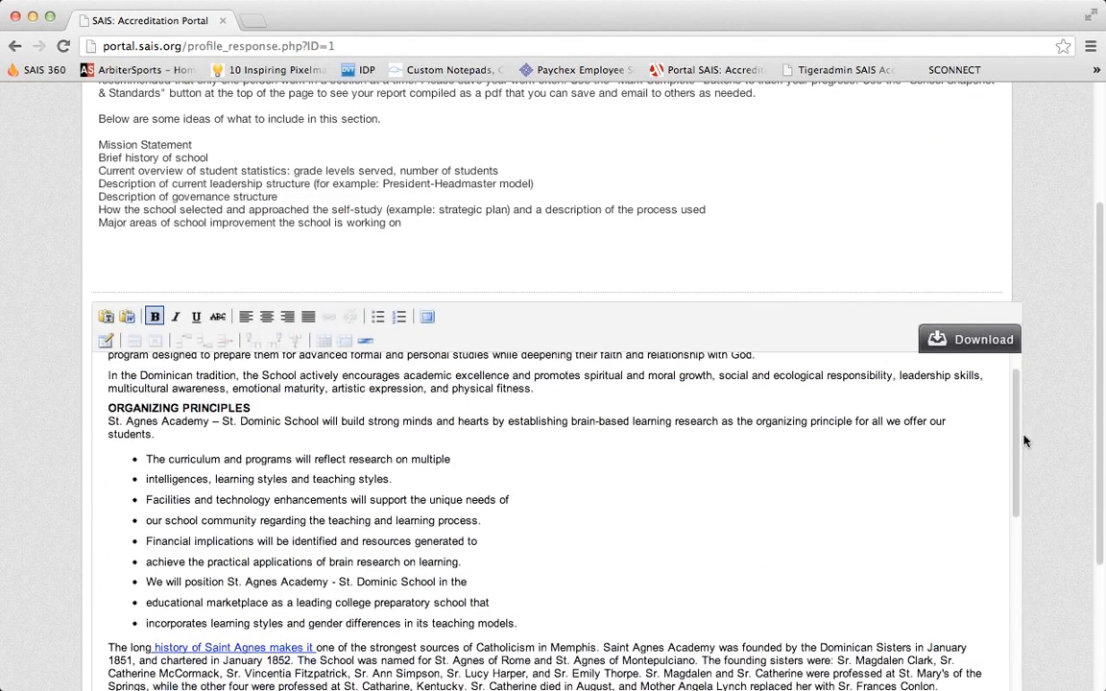
scroll(591, 296, "up", 2)
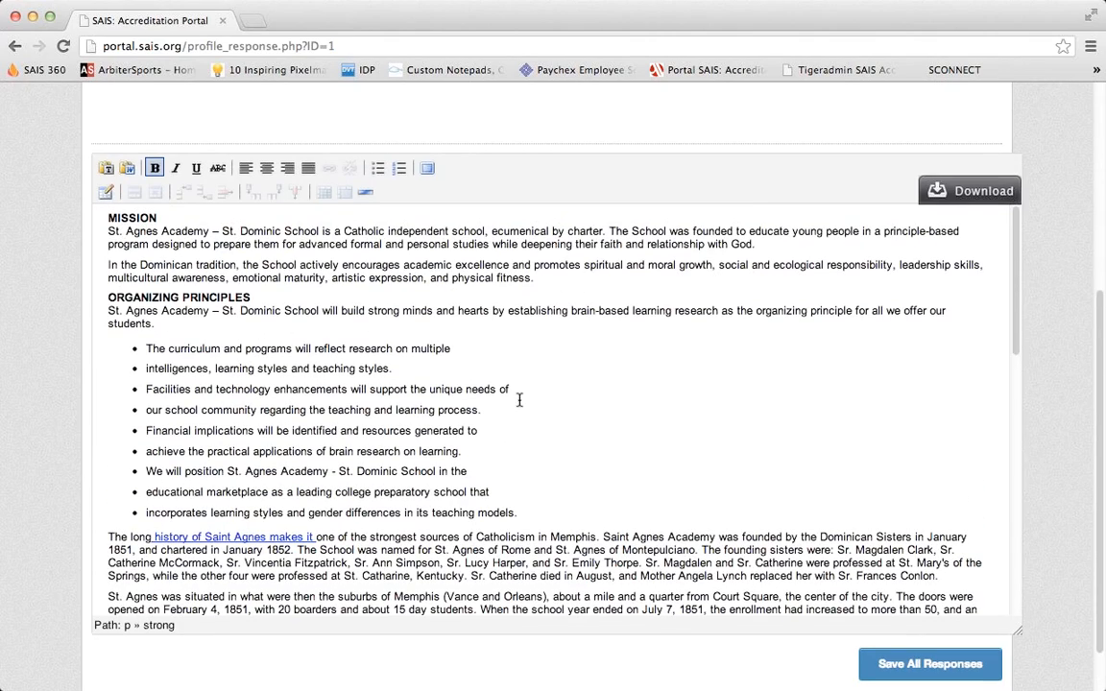
scroll(522, 412, "down", 3)
scroll(411, 447, "down", 10)
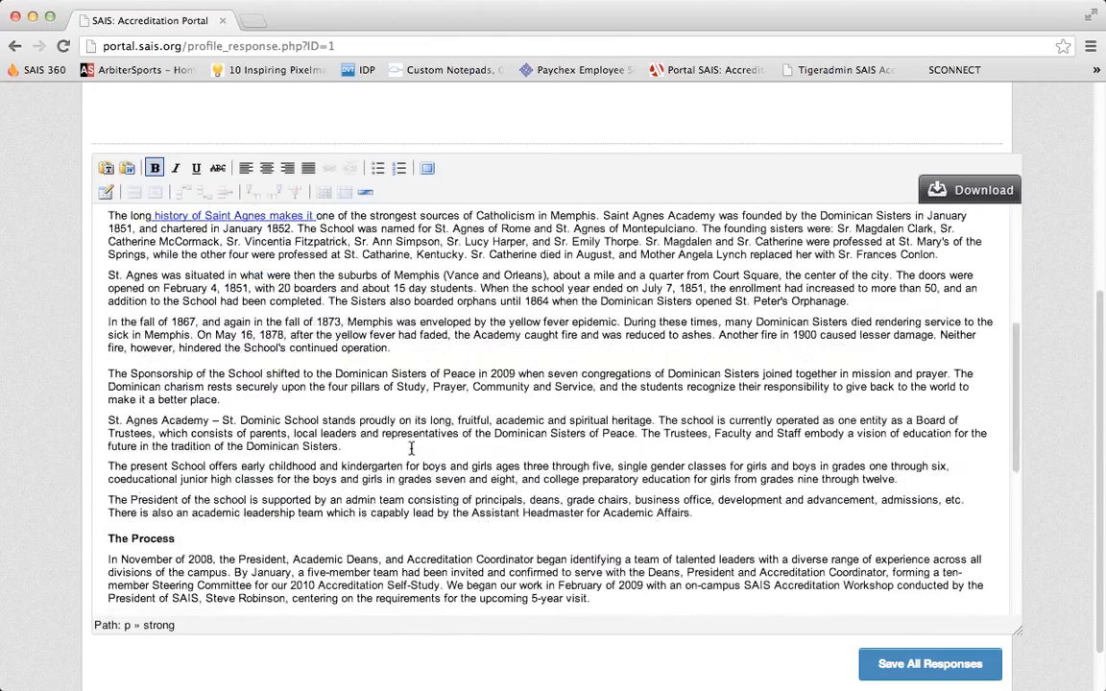
scroll(411, 447, "down", 4)
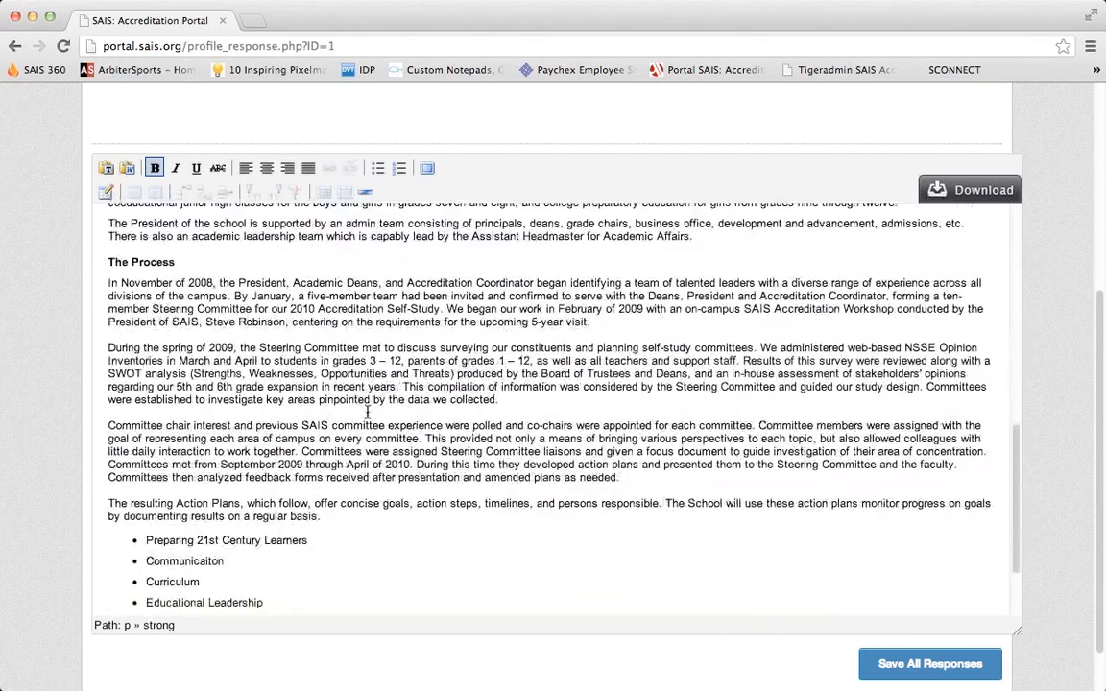
scroll(415, 376, "down", 2)
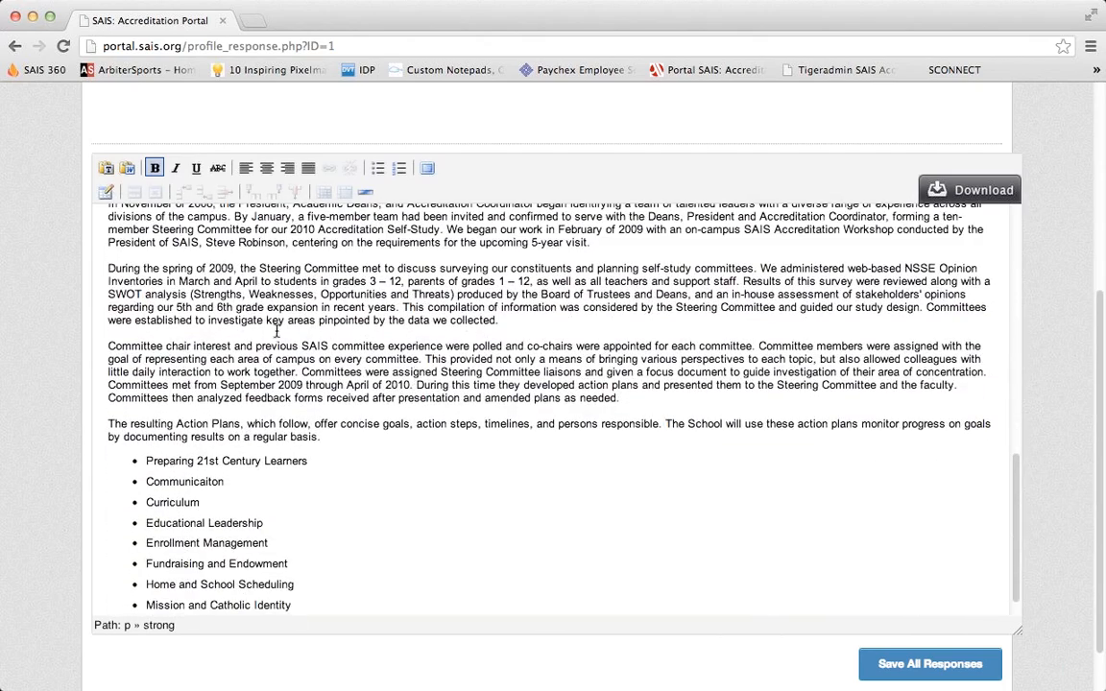
scroll(275, 348, "down", 3)
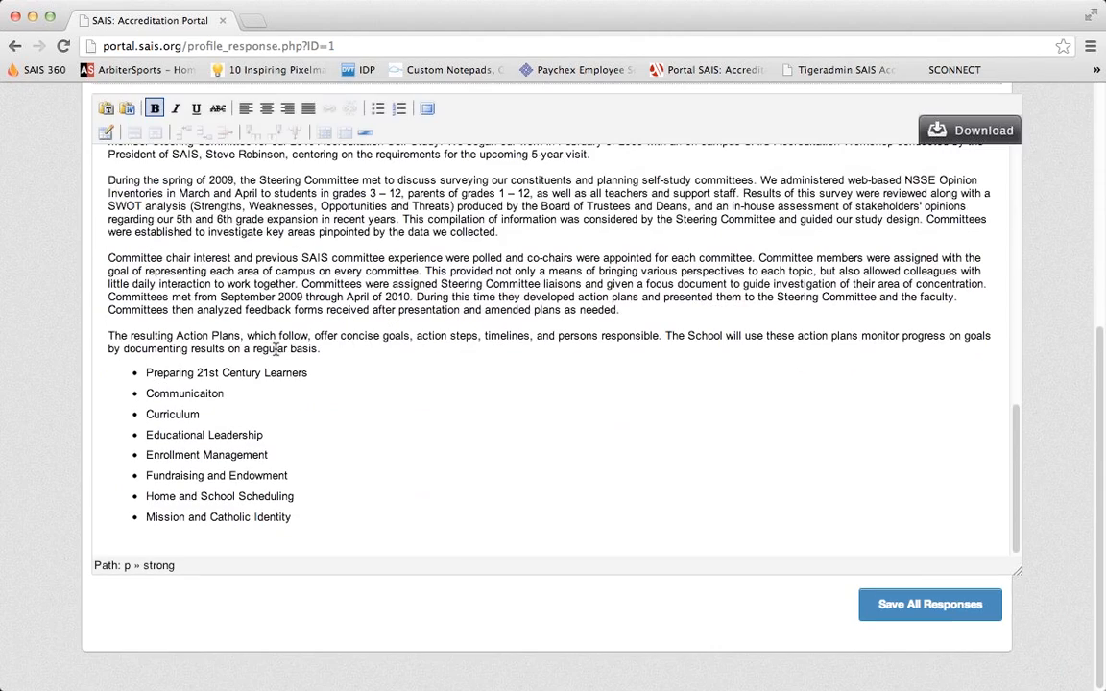
left_click_drag(307, 513, 104, 337)
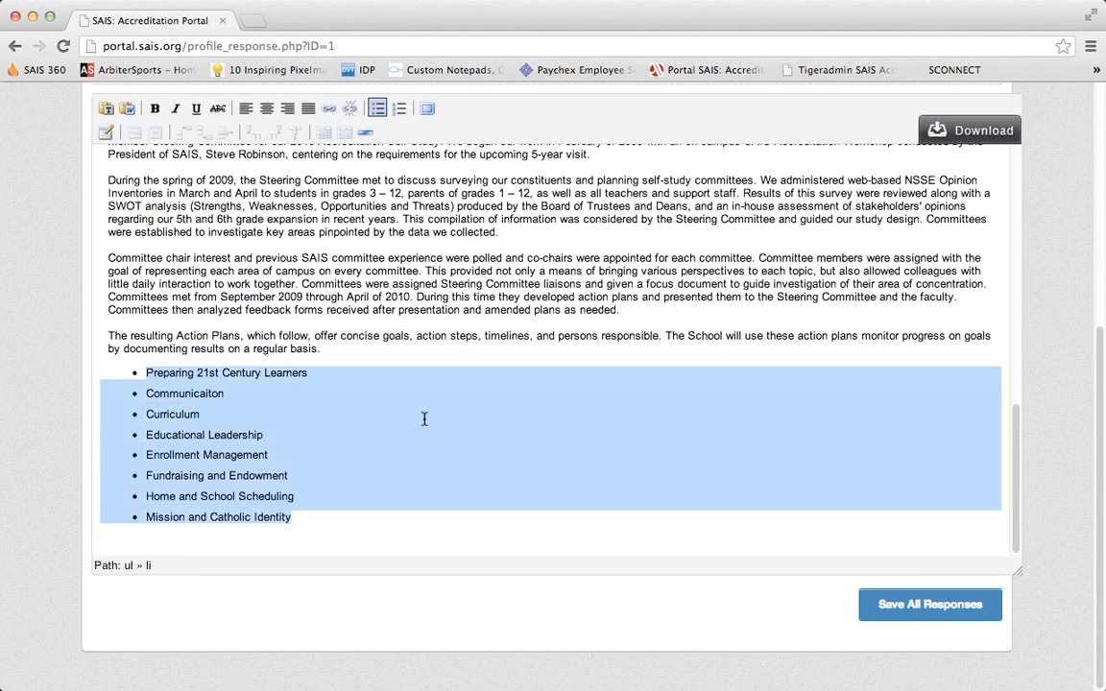
left_click(381, 375)
scroll(407, 300, "up", 10)
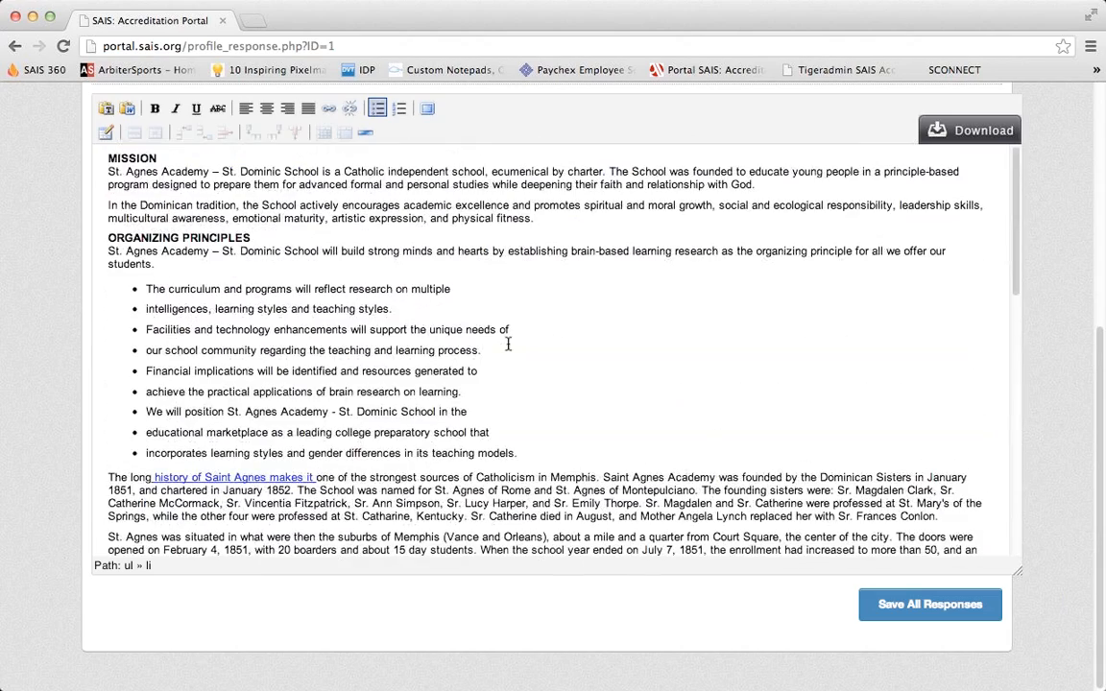
Save all responses in the school overview and locate the Paste from Word option above the text.
left_click(919, 612)
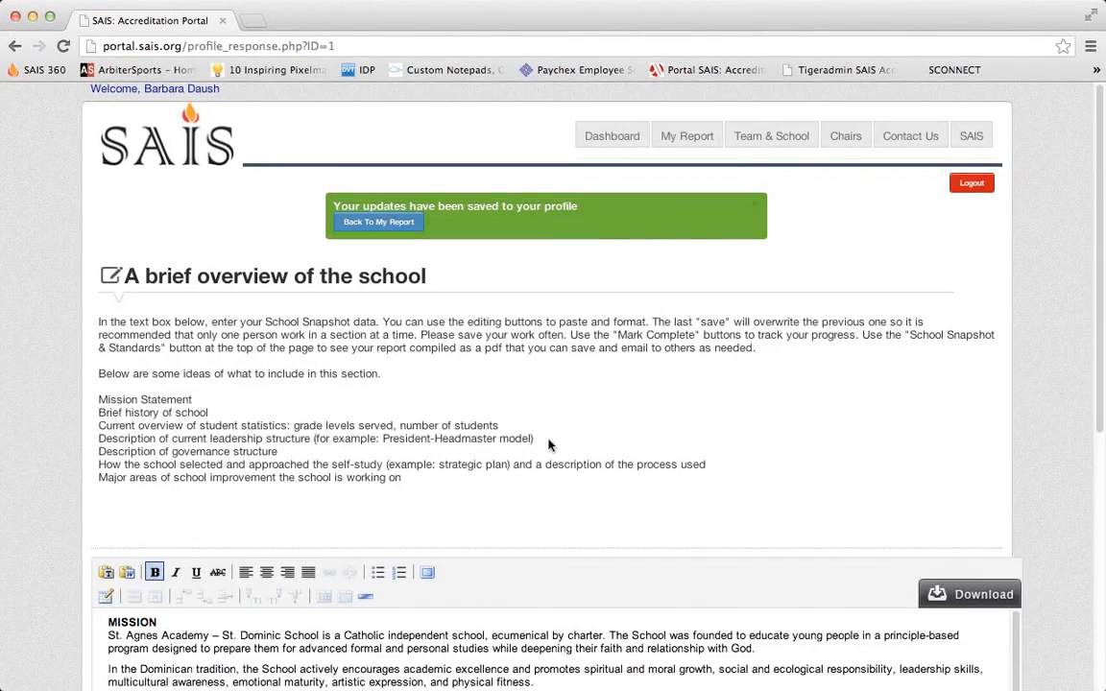
scroll(565, 435, "down", 5)
scroll(625, 492, "down", 5)
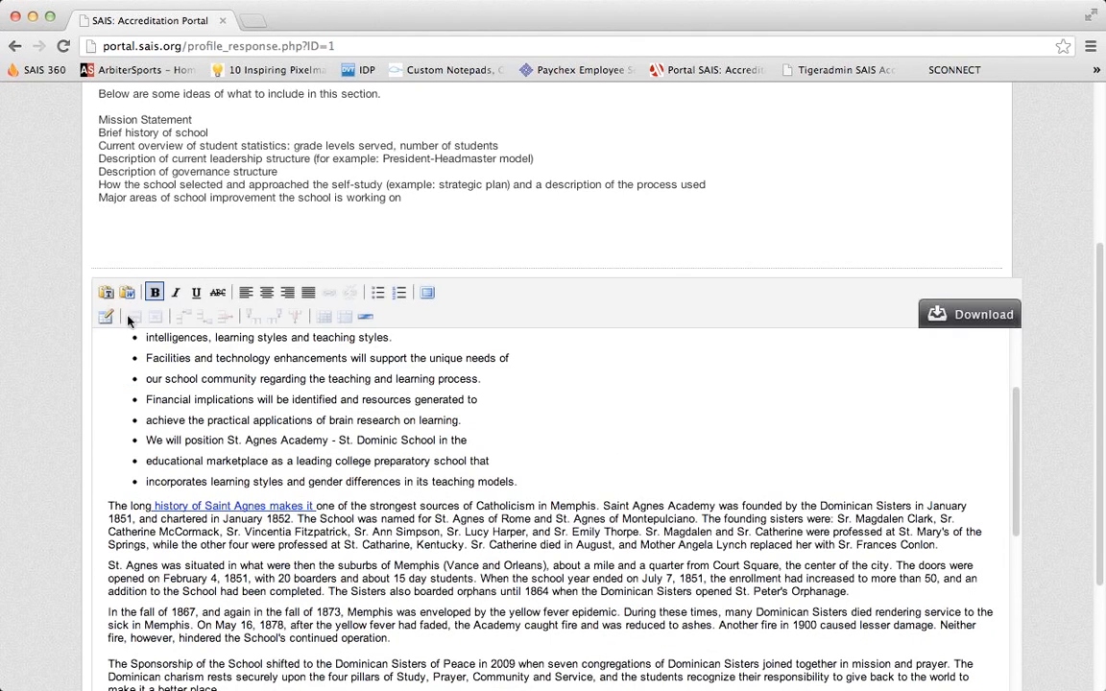
scroll(528, 421, "up", 5)
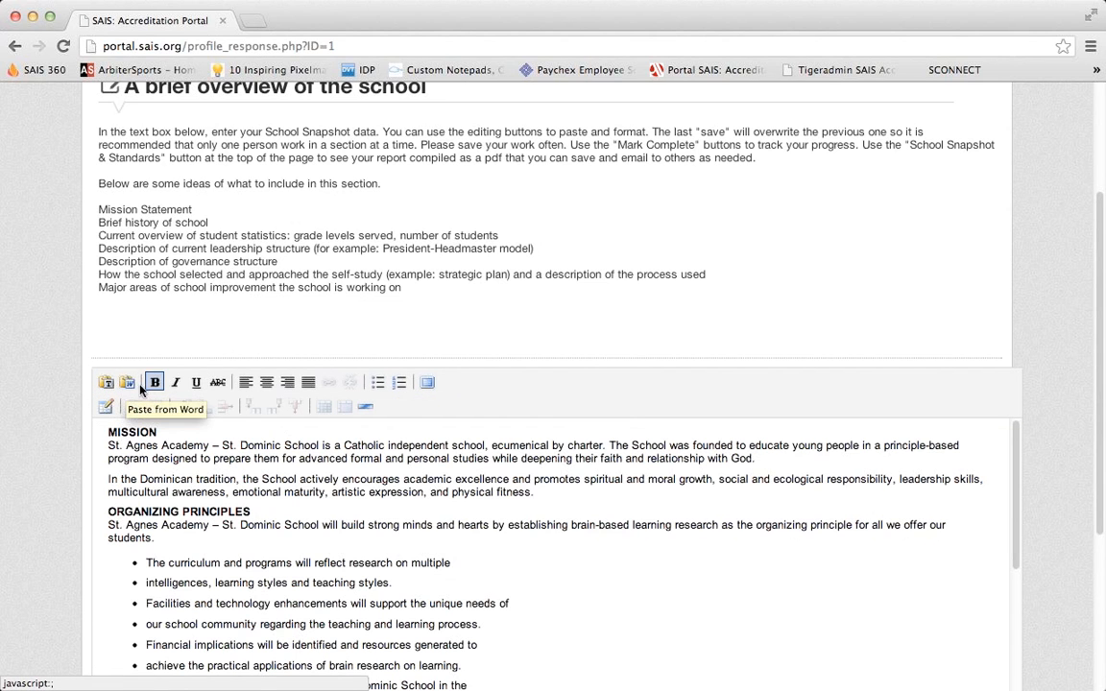
View the school overview in the full-screen editor and restore the editor to its normal size.
left_click(428, 385)
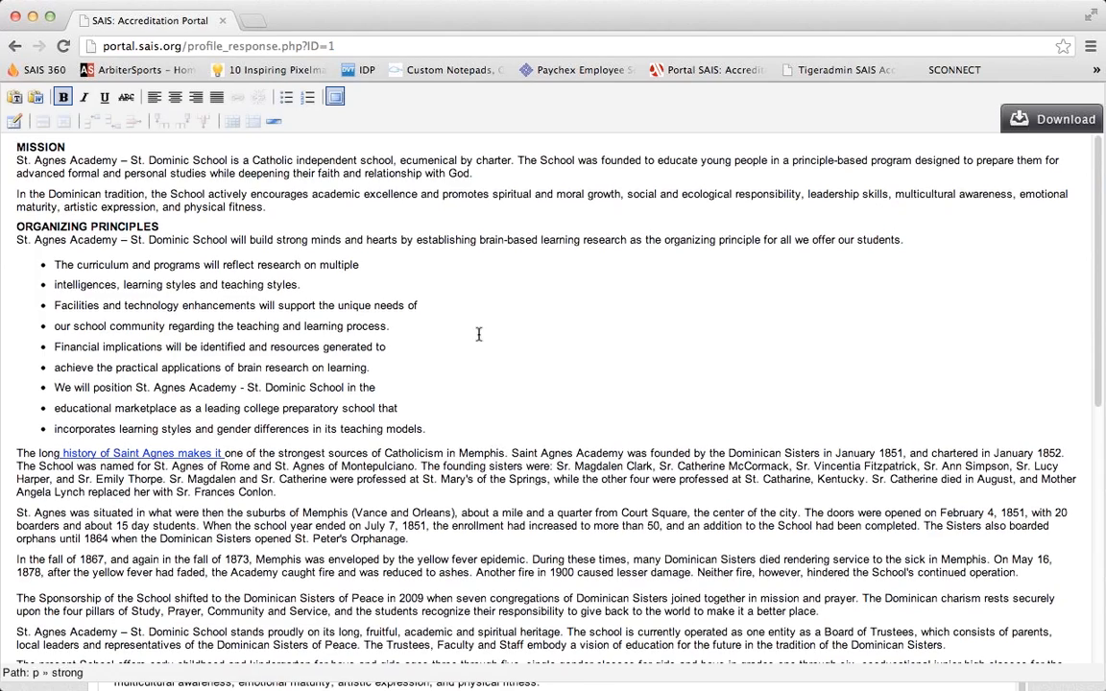
left_click(335, 96)
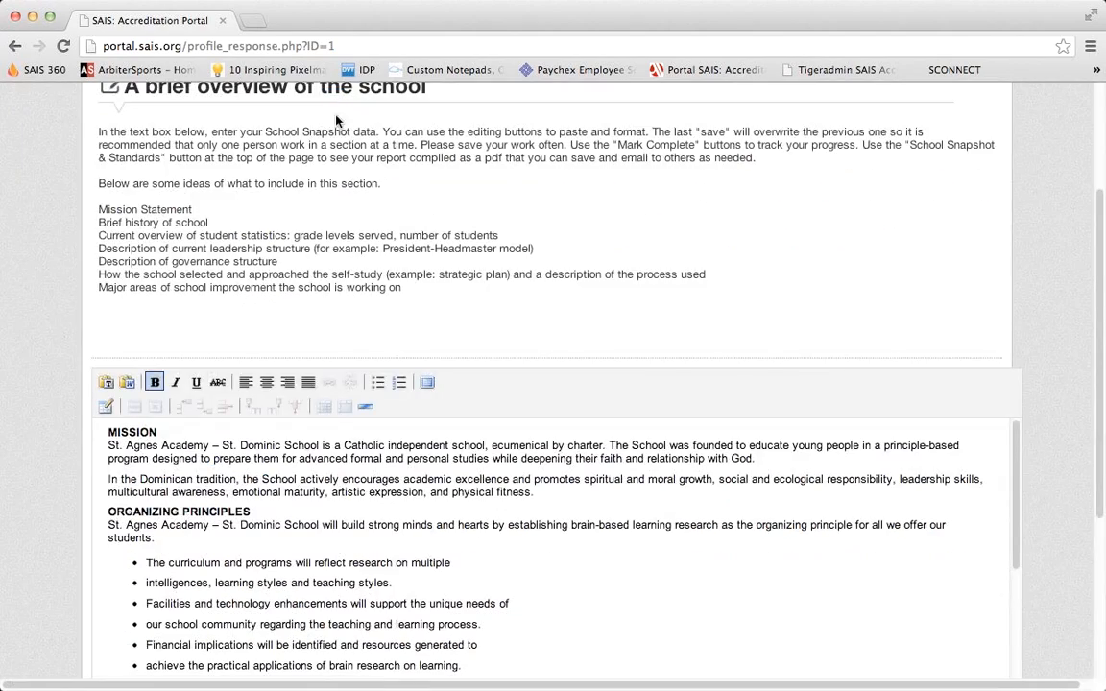
Save all responses for the school overview and return to My Report.
scroll(548, 299, "down", 15)
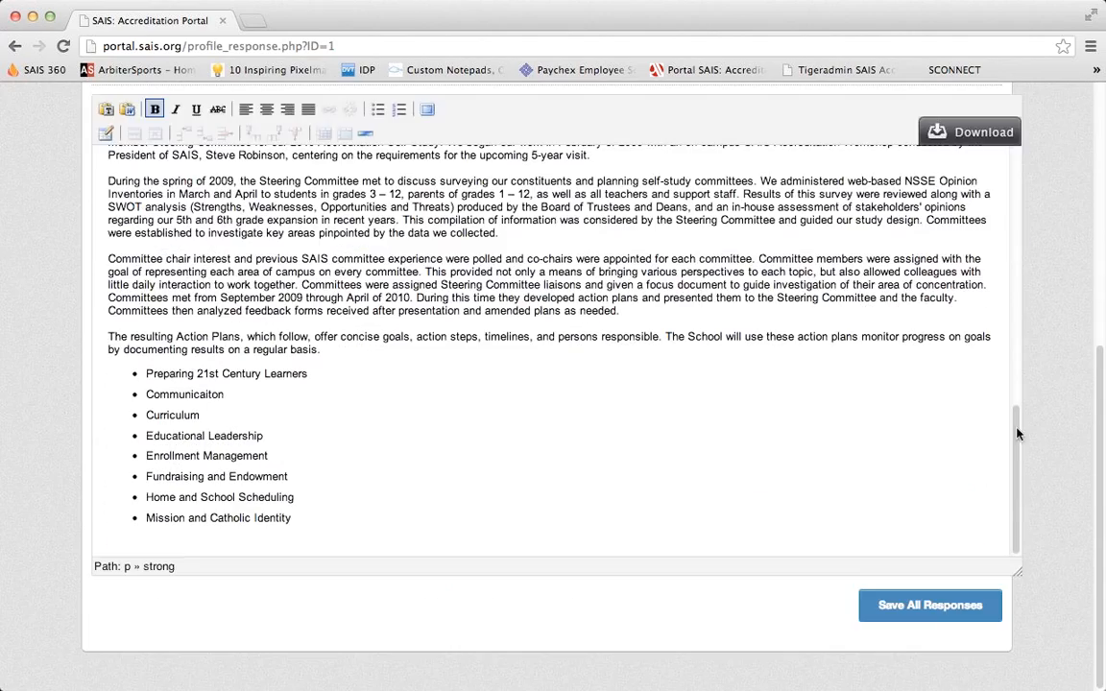
left_click(953, 615)
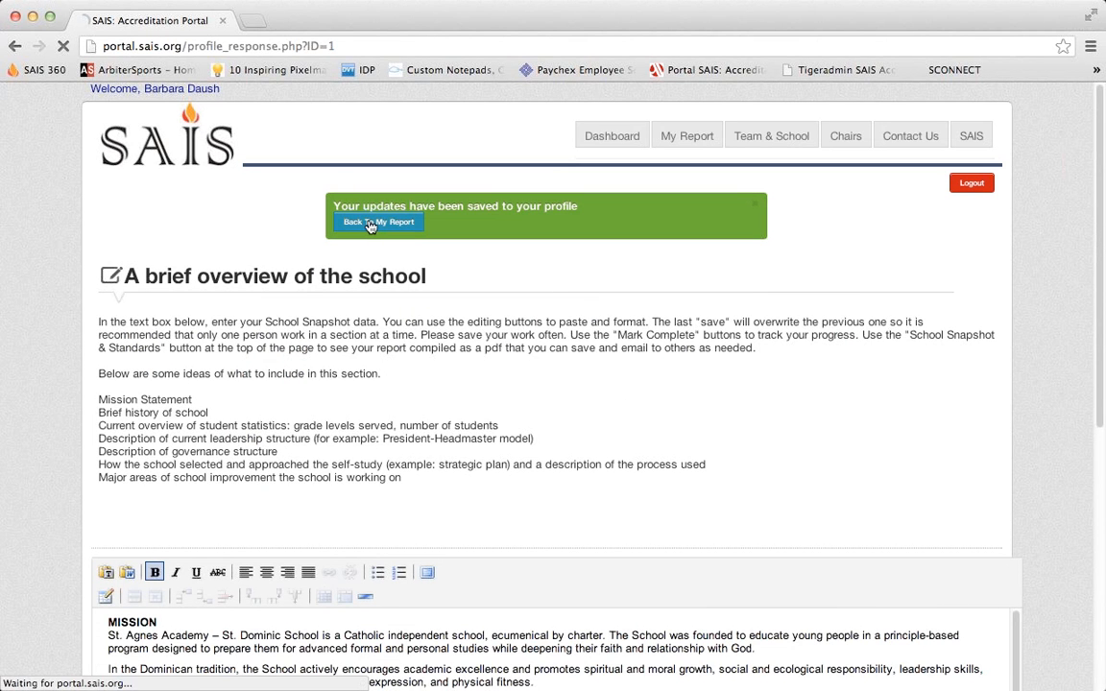
left_click(371, 227)
Expand Standards & Indicators and read its instructions, highlighting the paragraph on narrative responses for each indicator and clearing the highlight.
scroll(537, 376, "down", 3)
scroll(538, 376, "down", 1)
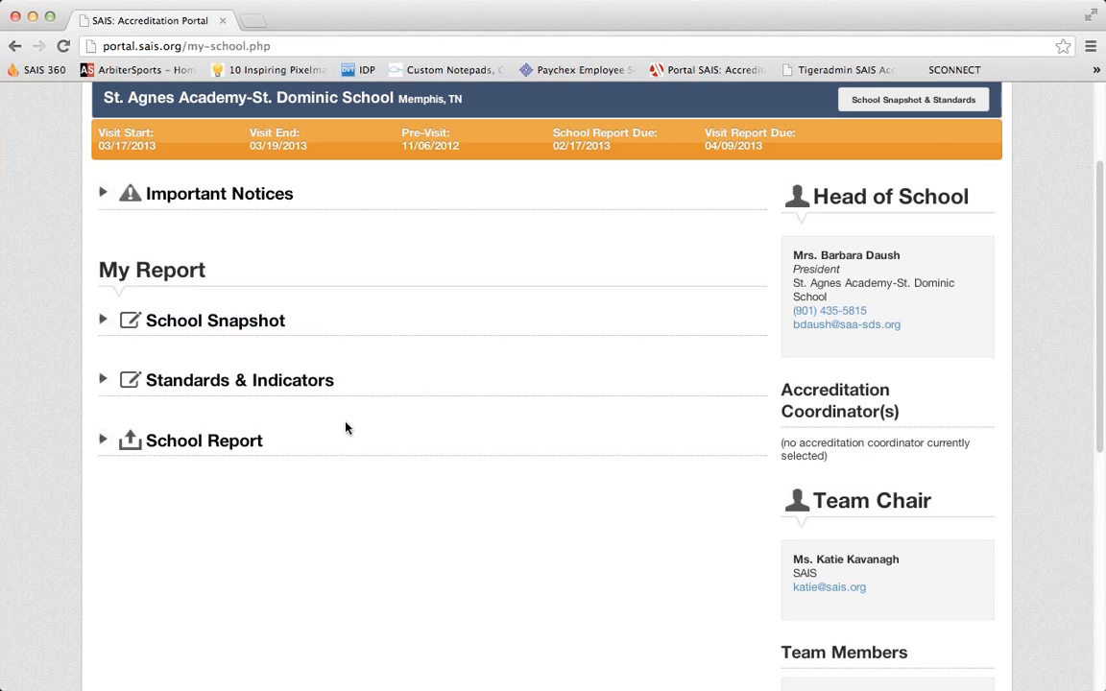
left_click(212, 384)
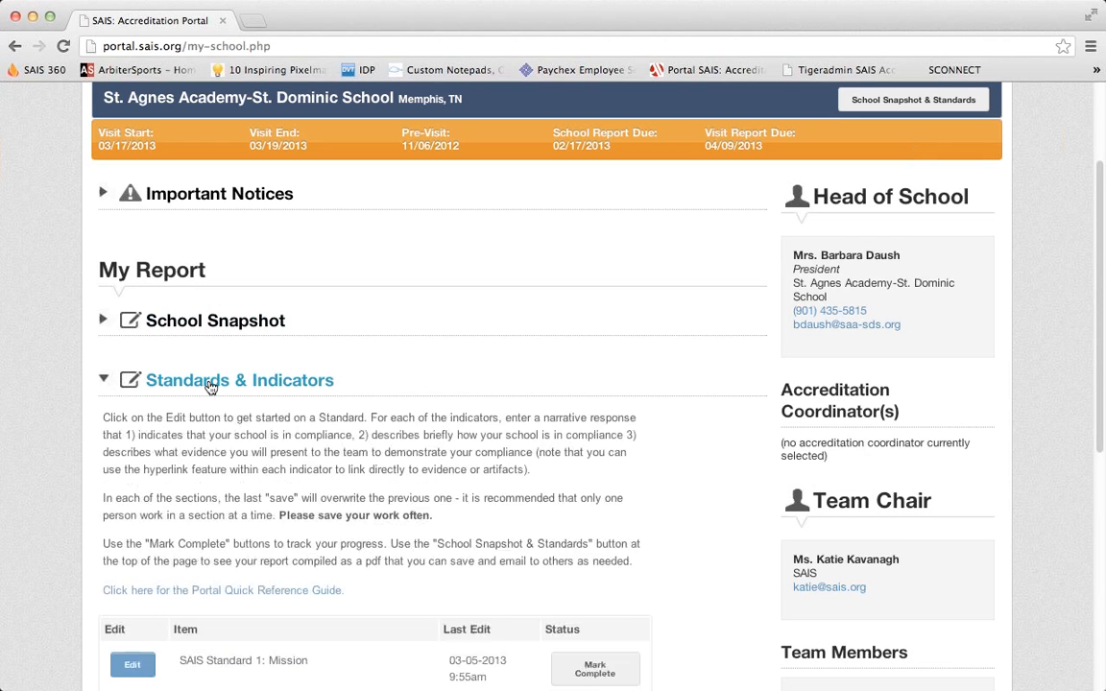
scroll(444, 336, "down", 3)
scroll(432, 370, "down", 3)
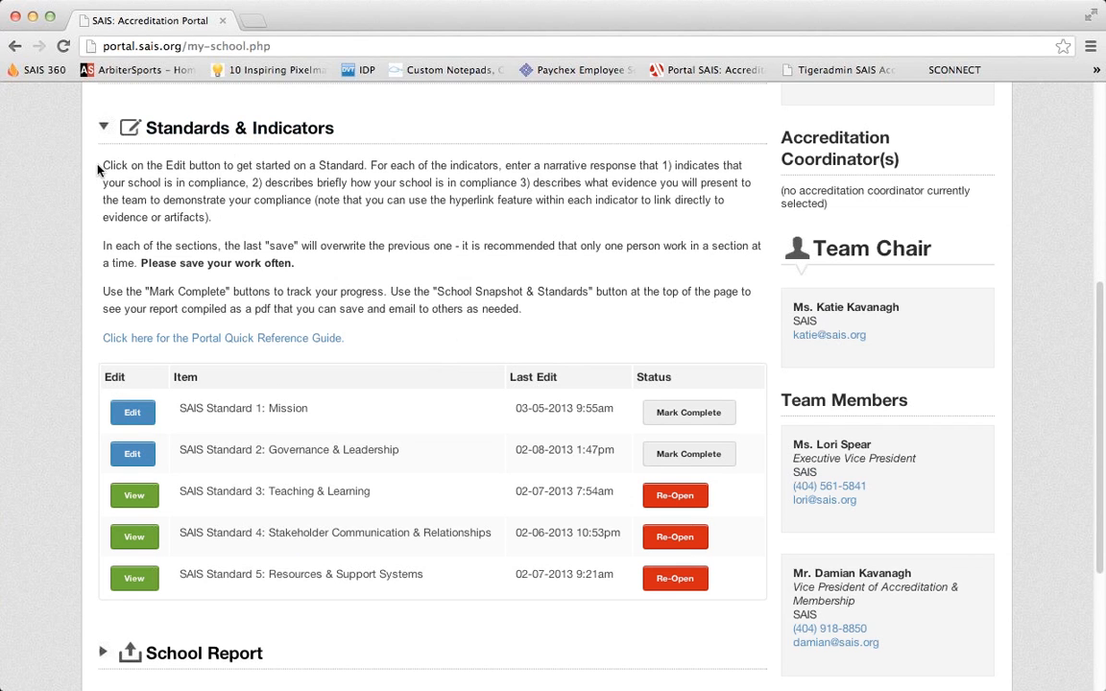
left_click_drag(97, 169, 220, 220)
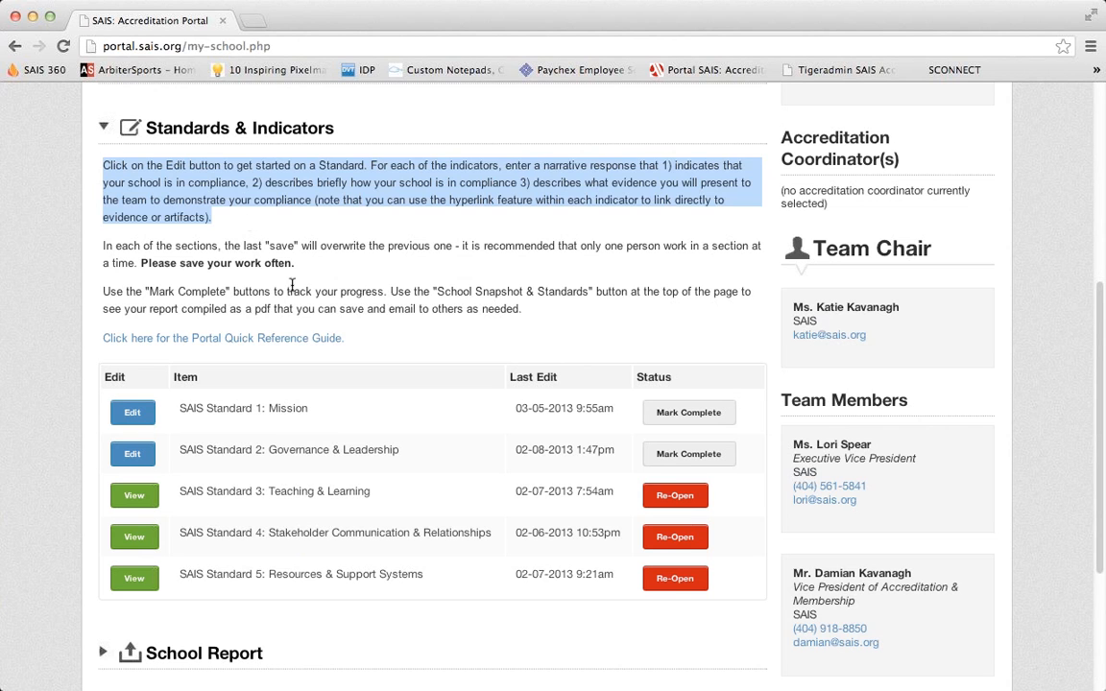
left_click(386, 280)
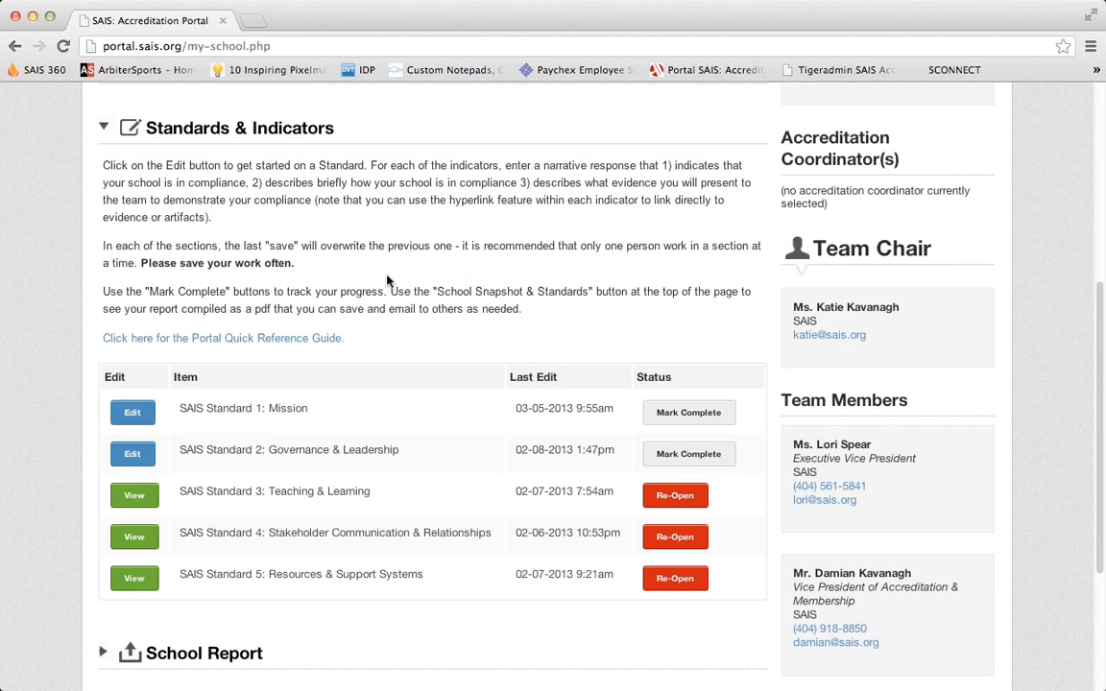
scroll(386, 280, "down", 1)
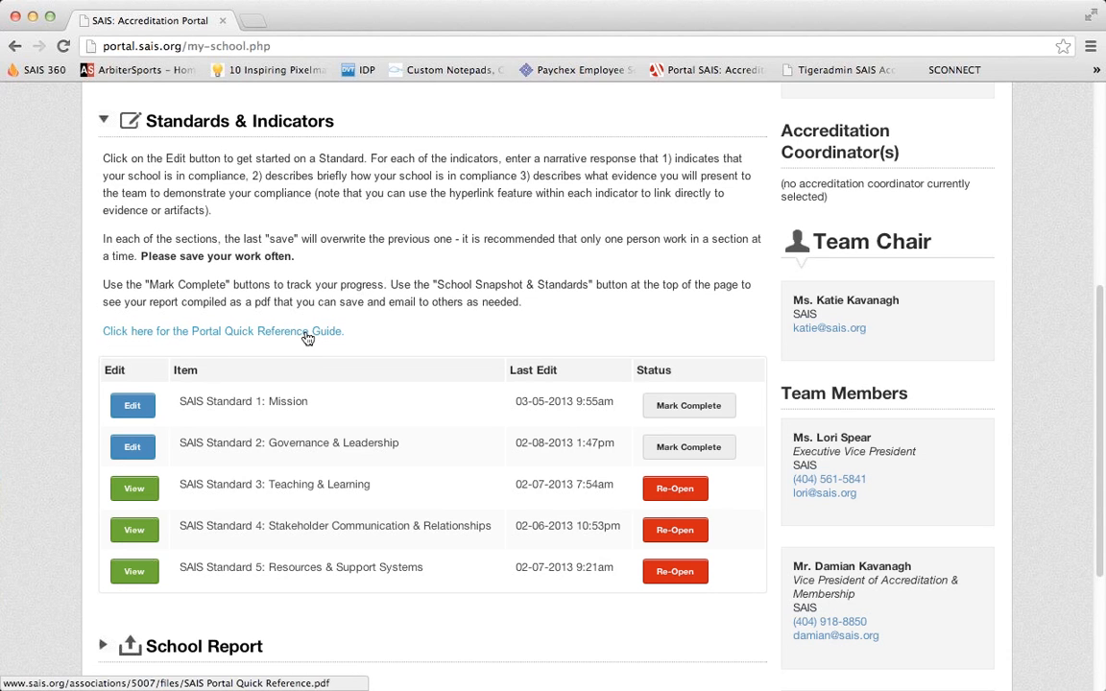
Open the Portal Quick Reference Guide and read its Dashboard View section, including the menu choices.
scroll(320, 314, "up", 5)
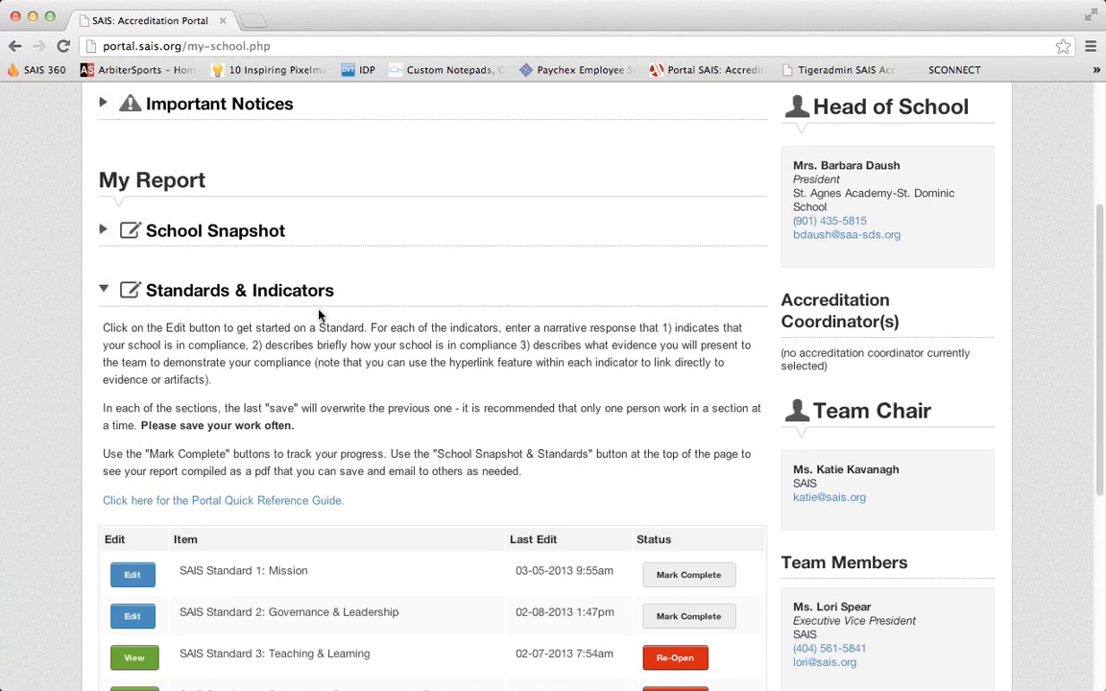
scroll(407, 355, "down", 3)
scroll(407, 358, "down", 2)
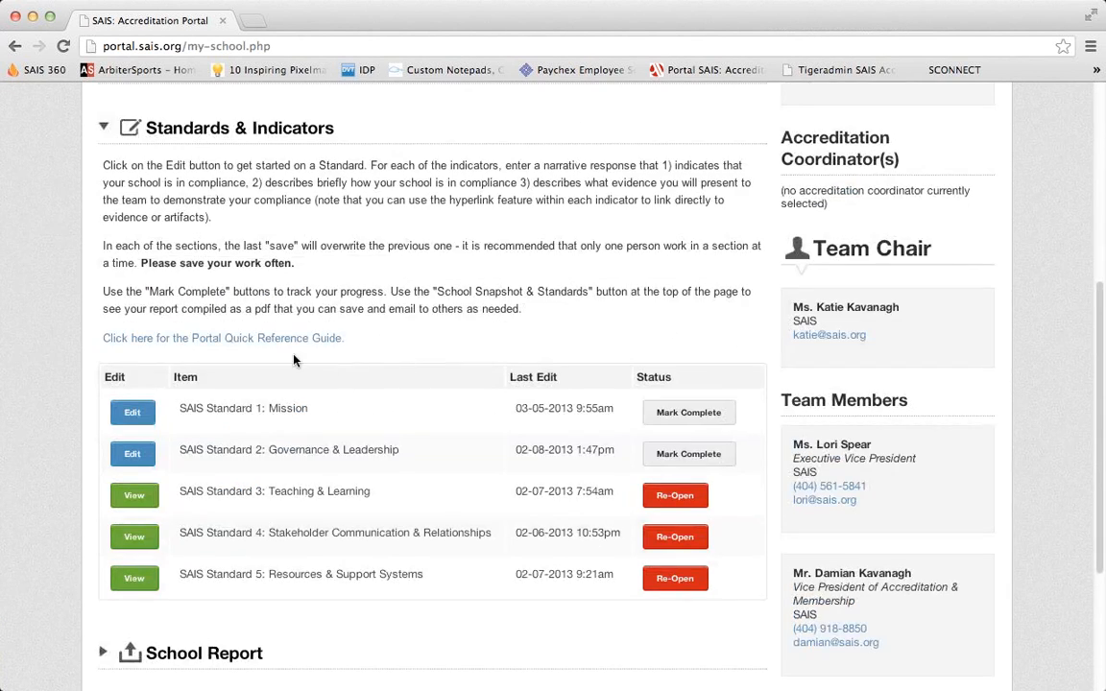
left_click(278, 343)
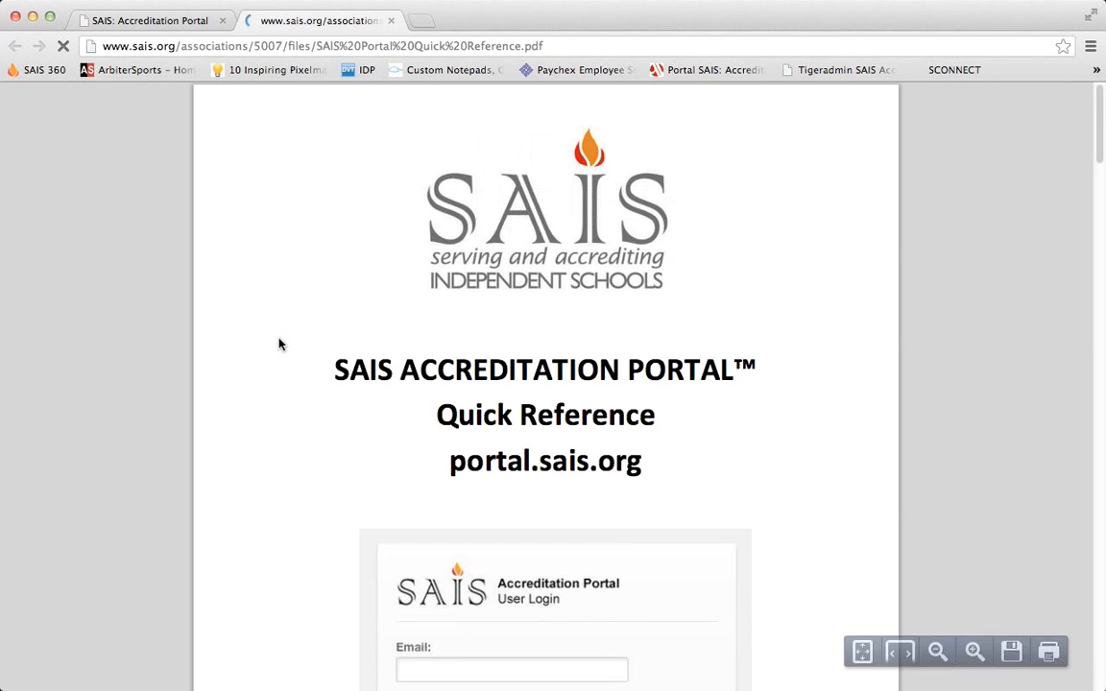
scroll(715, 326, "down", 3)
scroll(716, 327, "down", 4)
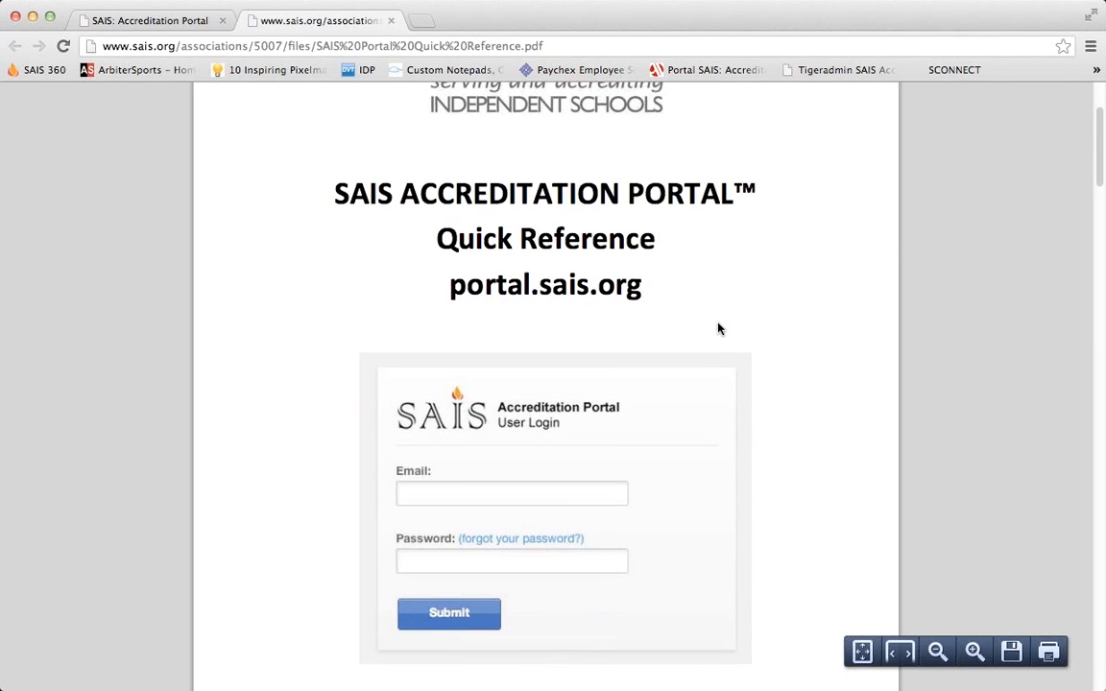
scroll(720, 330, "down", 10)
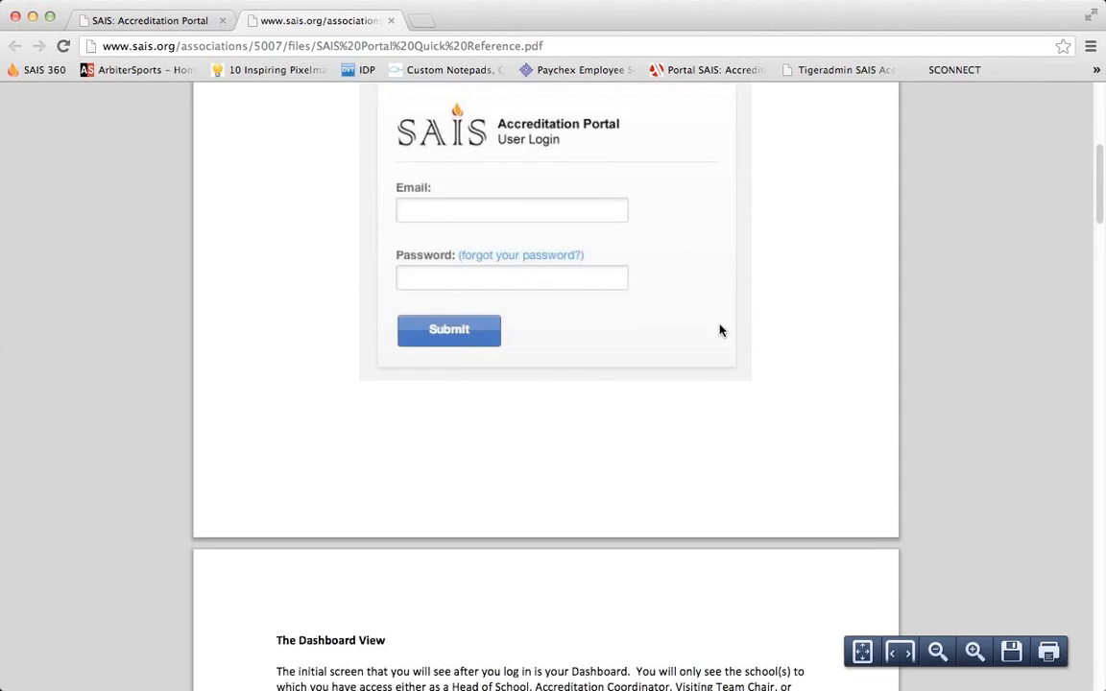
scroll(721, 330, "down", 3)
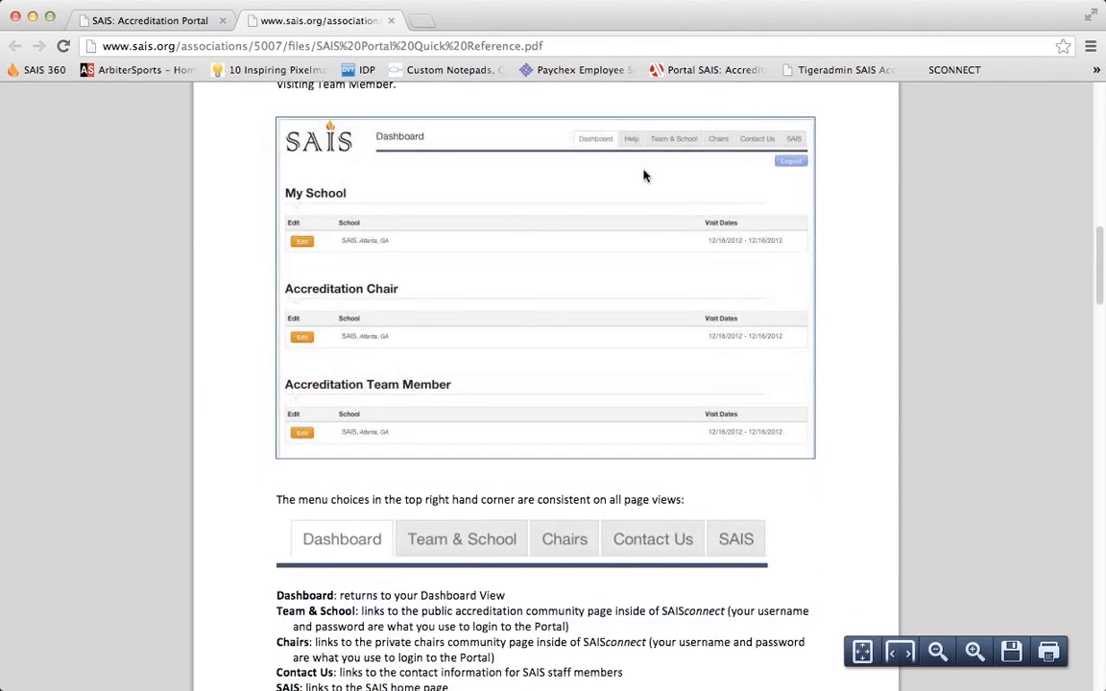
scroll(574, 306, "down", 6)
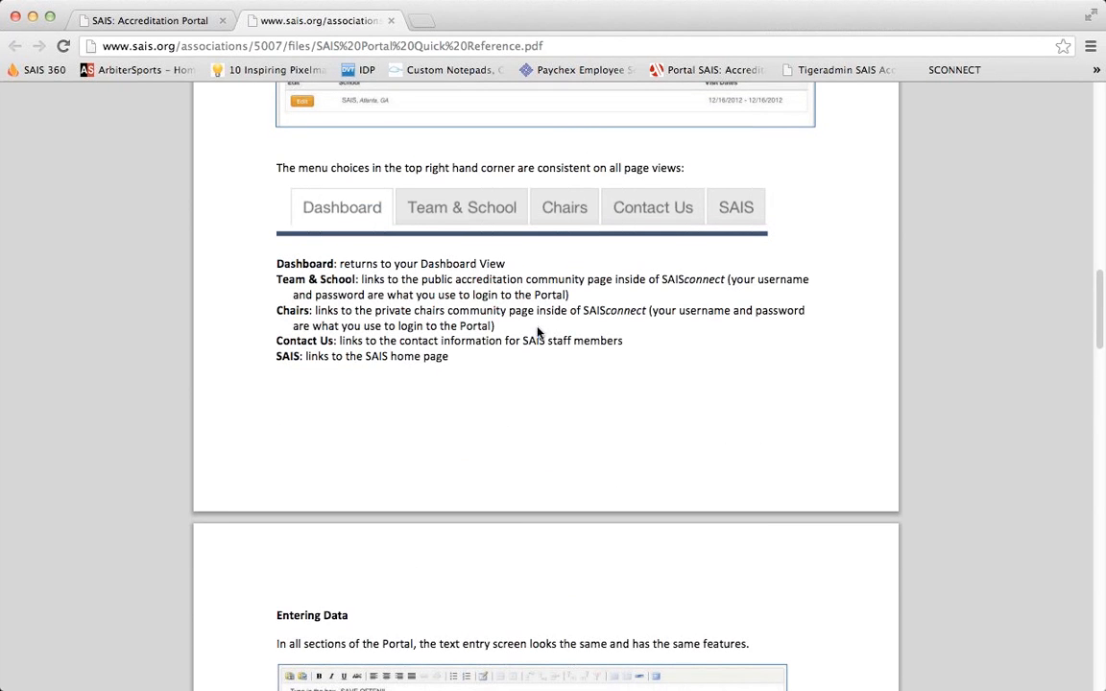
Read the guide's Entering Data formatting options and The School View section, and close the guide.
scroll(538, 328, "down", 9)
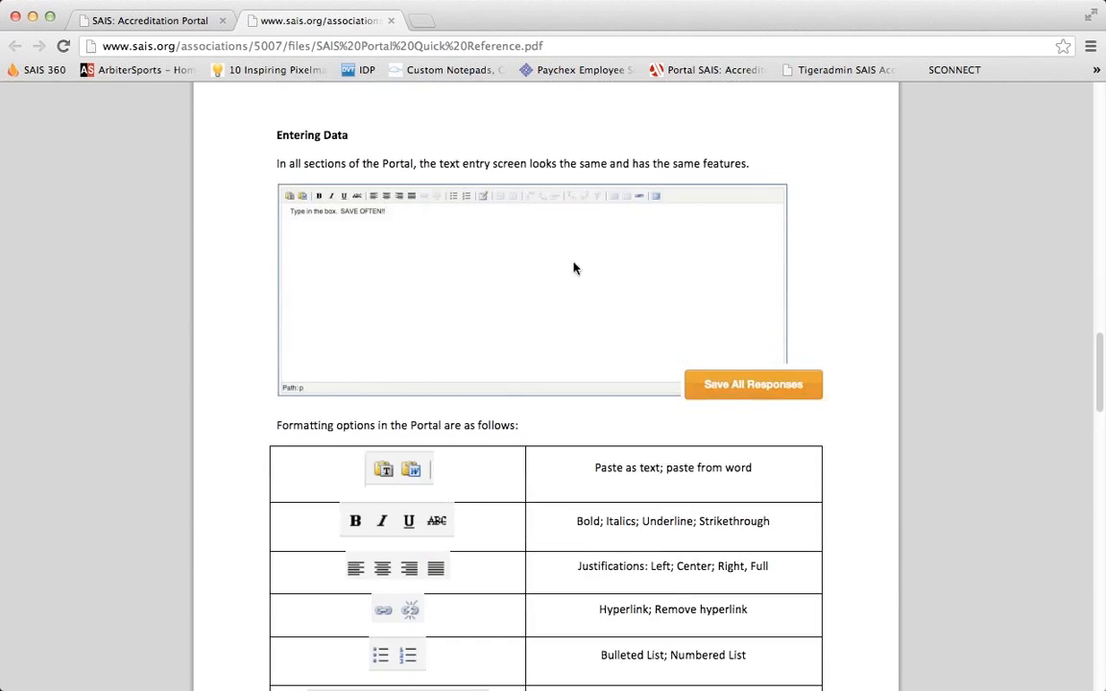
scroll(440, 274, "down", 2)
scroll(509, 277, "down", 3)
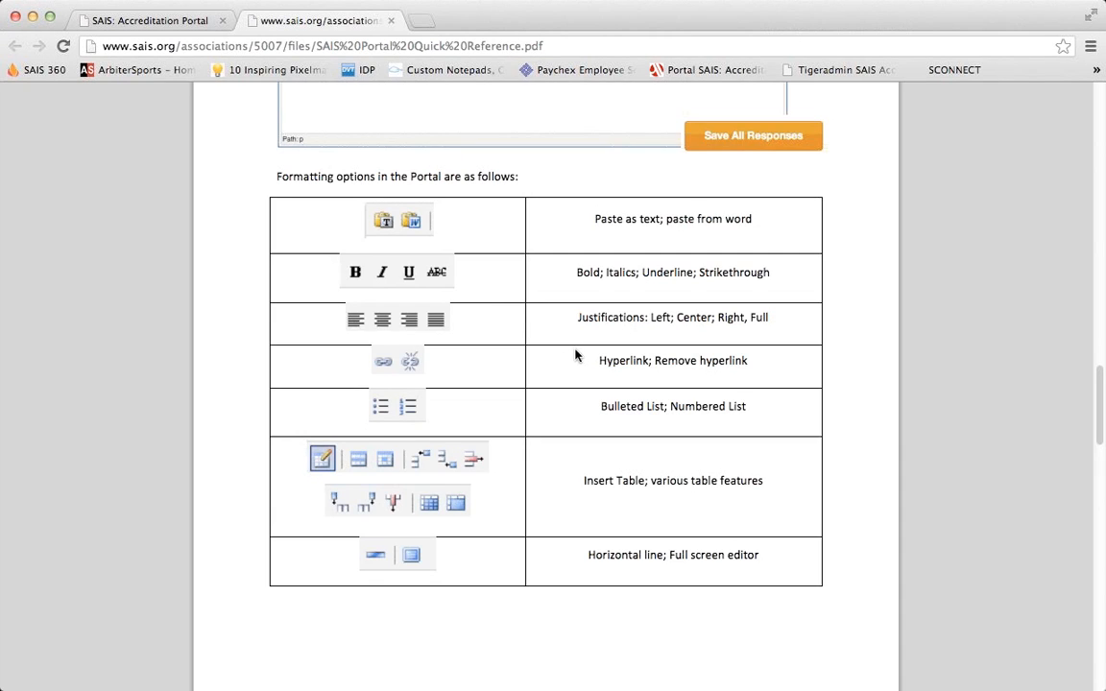
scroll(577, 357, "down", 10)
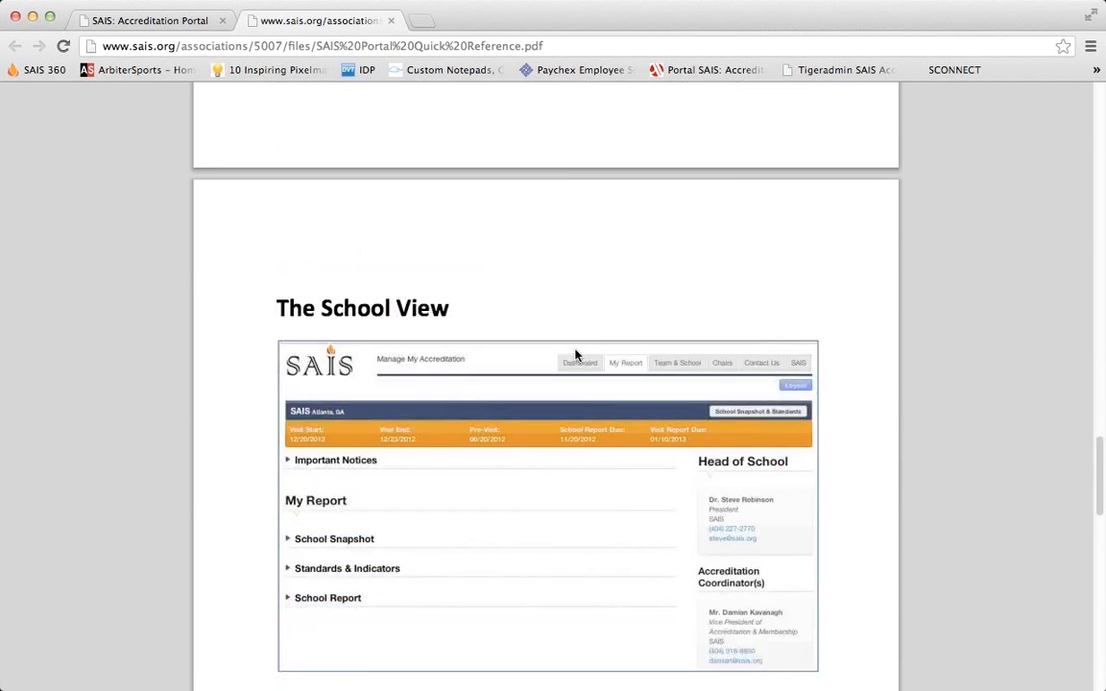
scroll(577, 356, "down", 3)
scroll(577, 357, "down", 4)
scroll(577, 357, "down", 4)
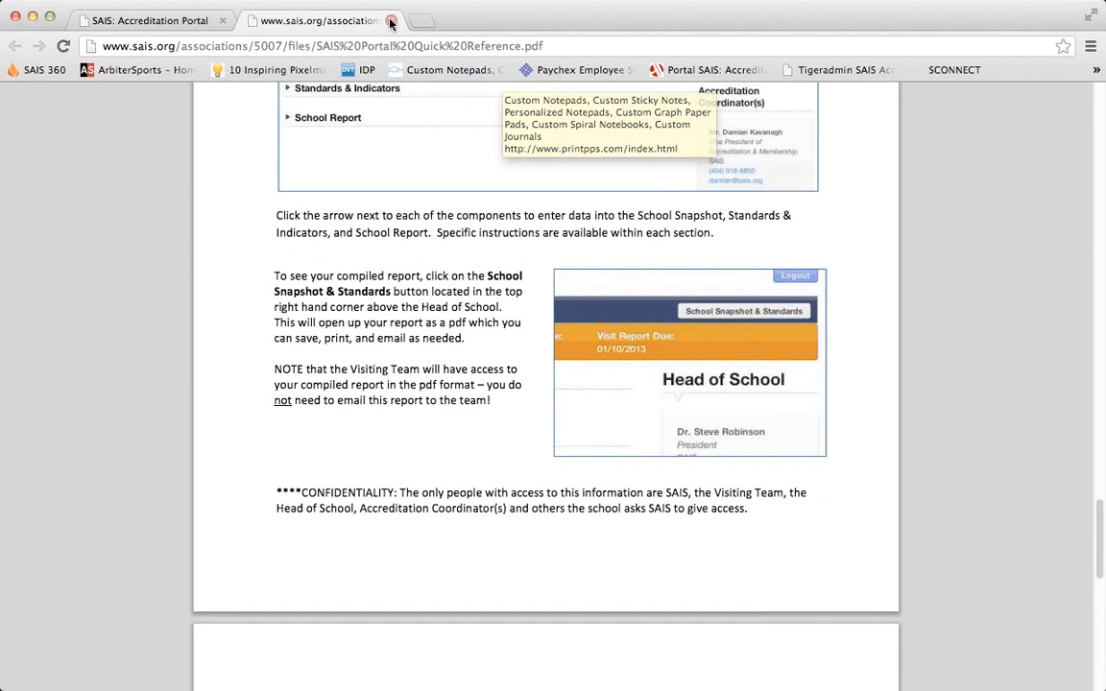
left_click(390, 21)
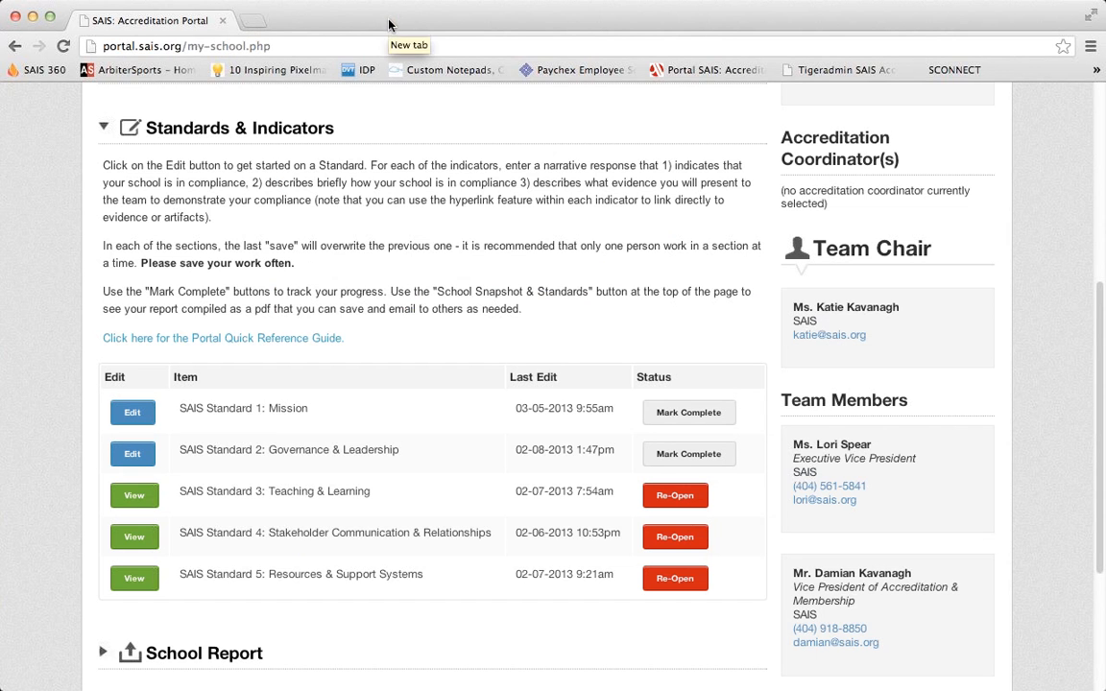
Open SAIS Standard 1: Mission for editing and look through its indicators and response boxes.
scroll(461, 312, "down", 1)
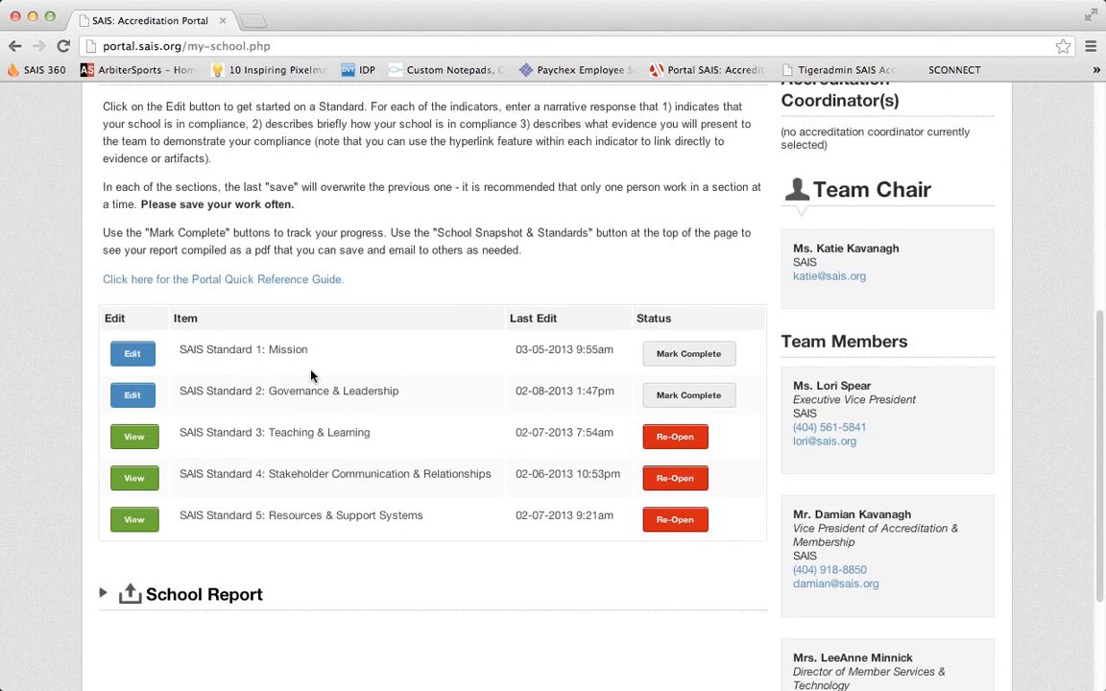
left_click(134, 355)
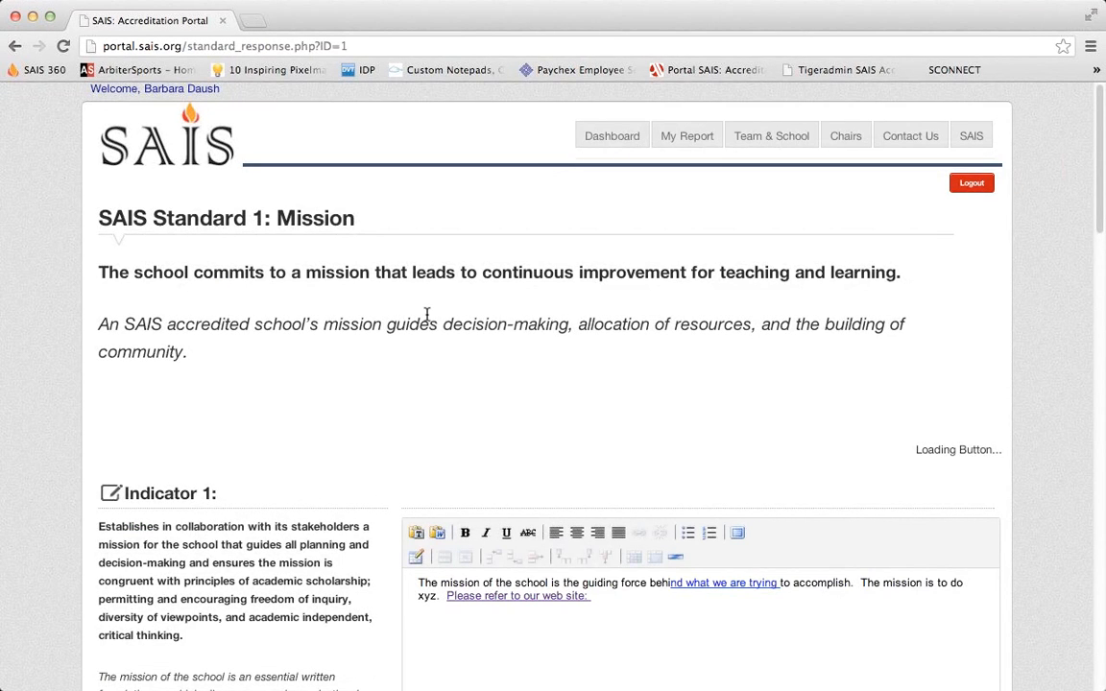
scroll(428, 317, "down", 2)
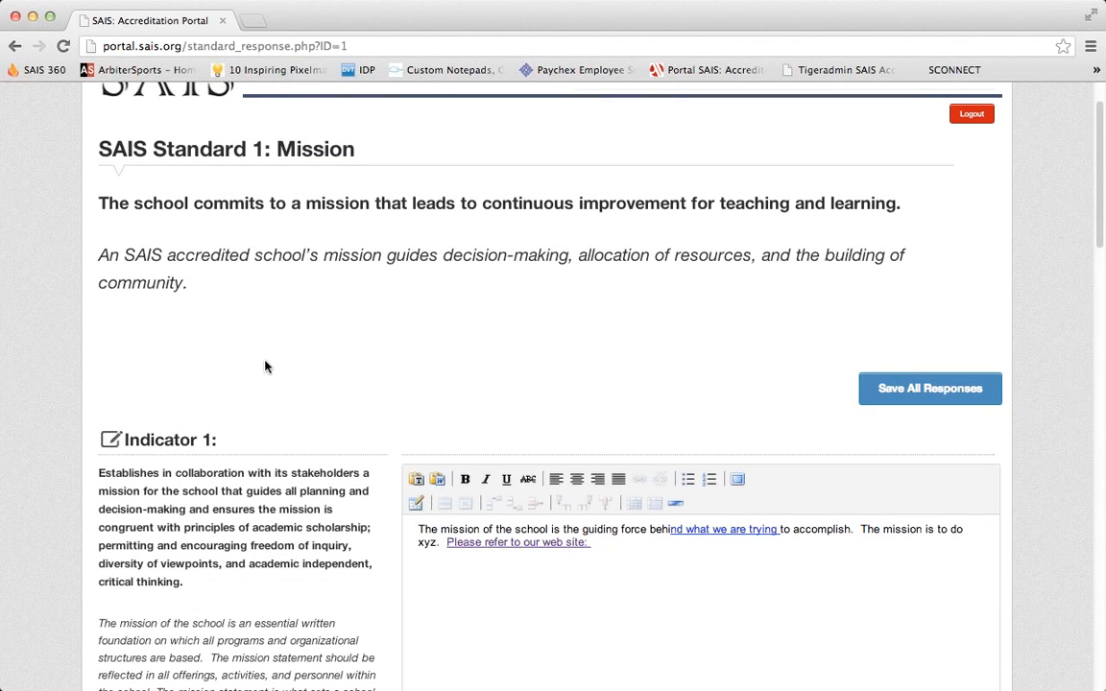
scroll(266, 366, "down", 5)
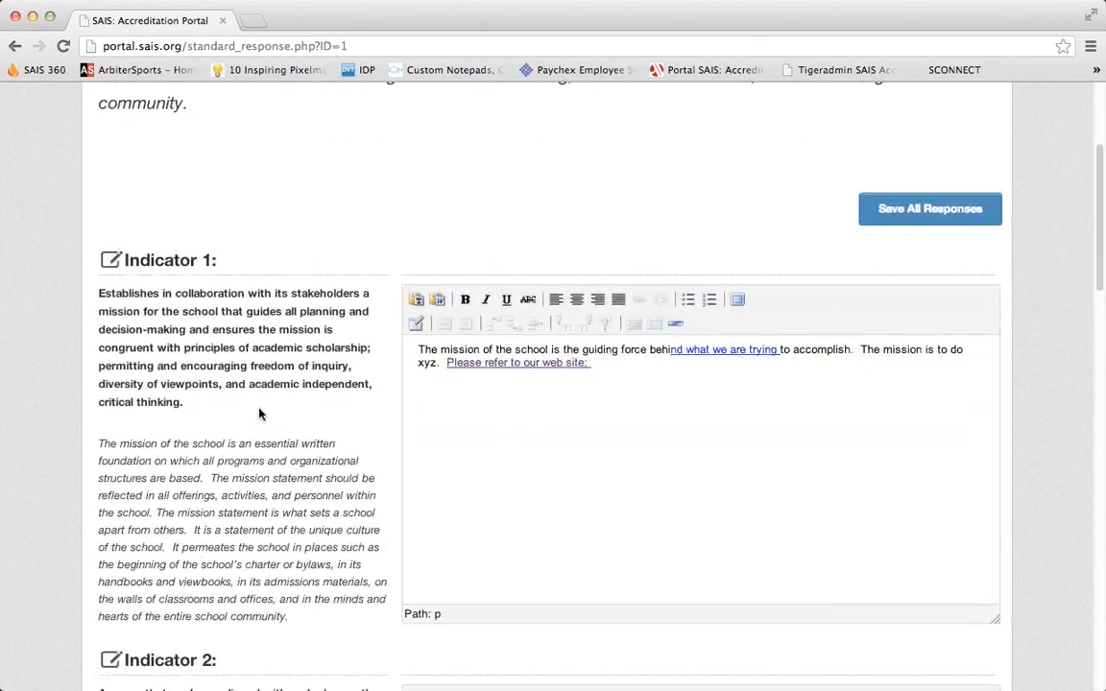
scroll(260, 413, "down", 8)
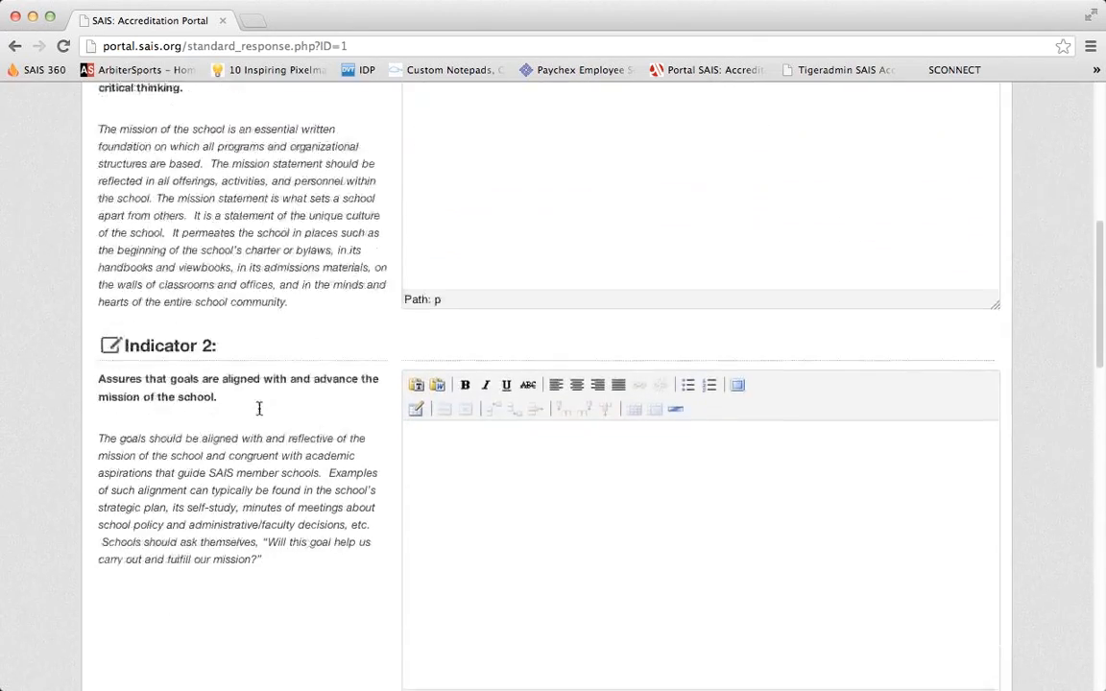
scroll(259, 409, "down", 20)
scroll(260, 409, "up", 20)
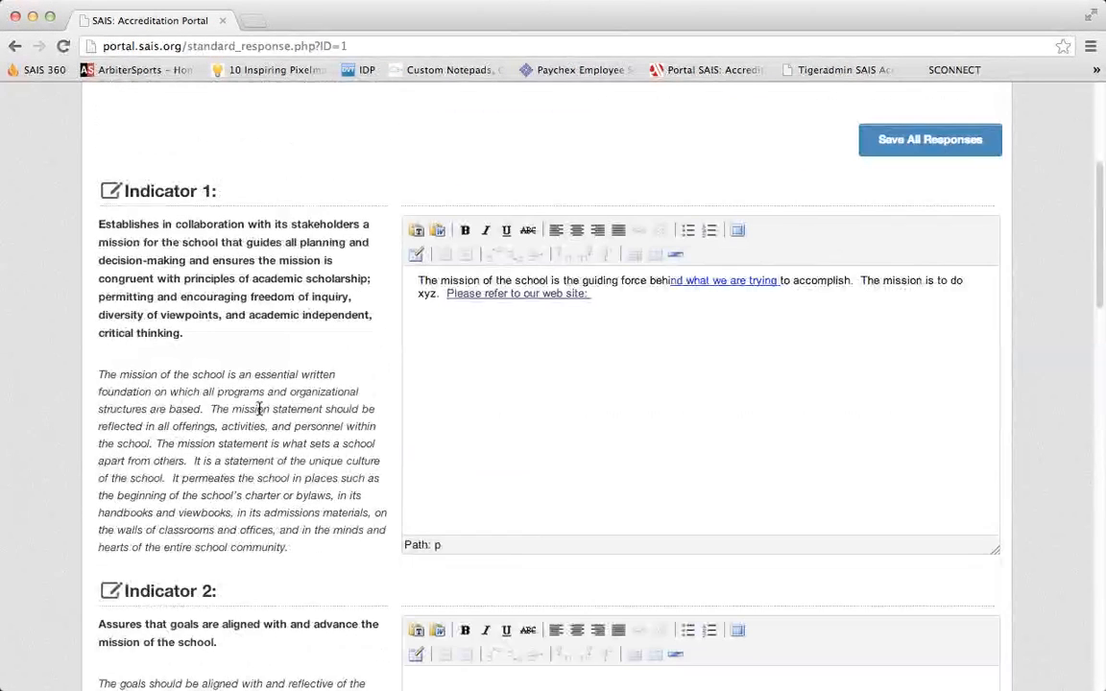
Open the hyperlink settings for the words "The mission is" in the Indicator 1 response, enlarge the dialog, and close it without inserting a link.
left_click(477, 388)
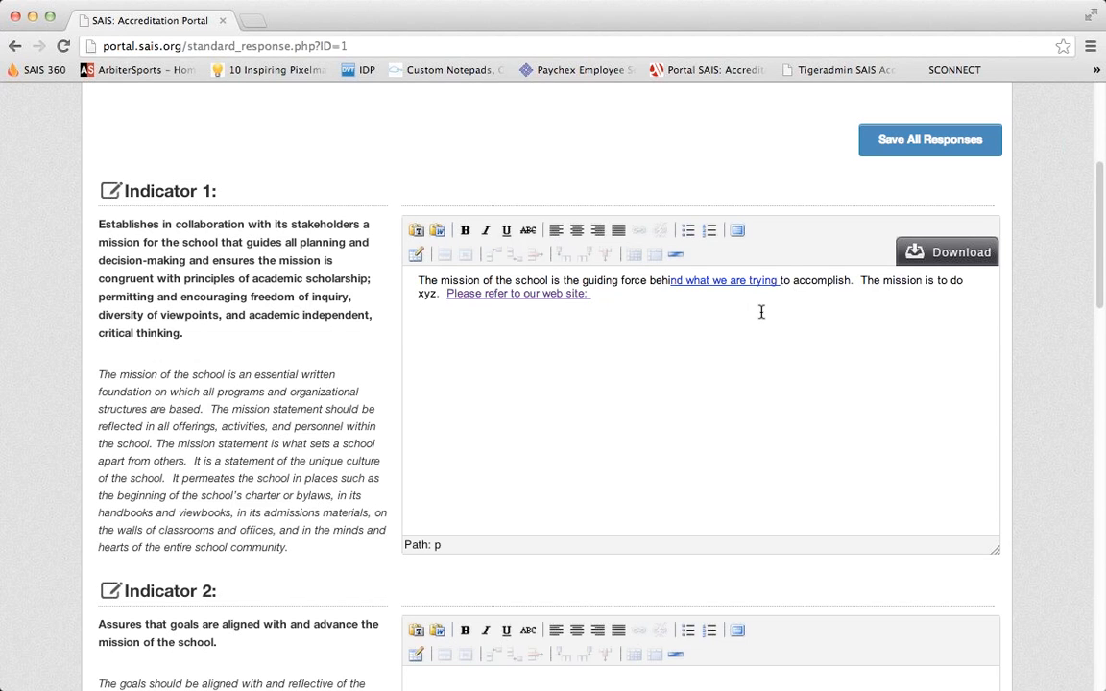
left_click_drag(858, 280, 939, 281)
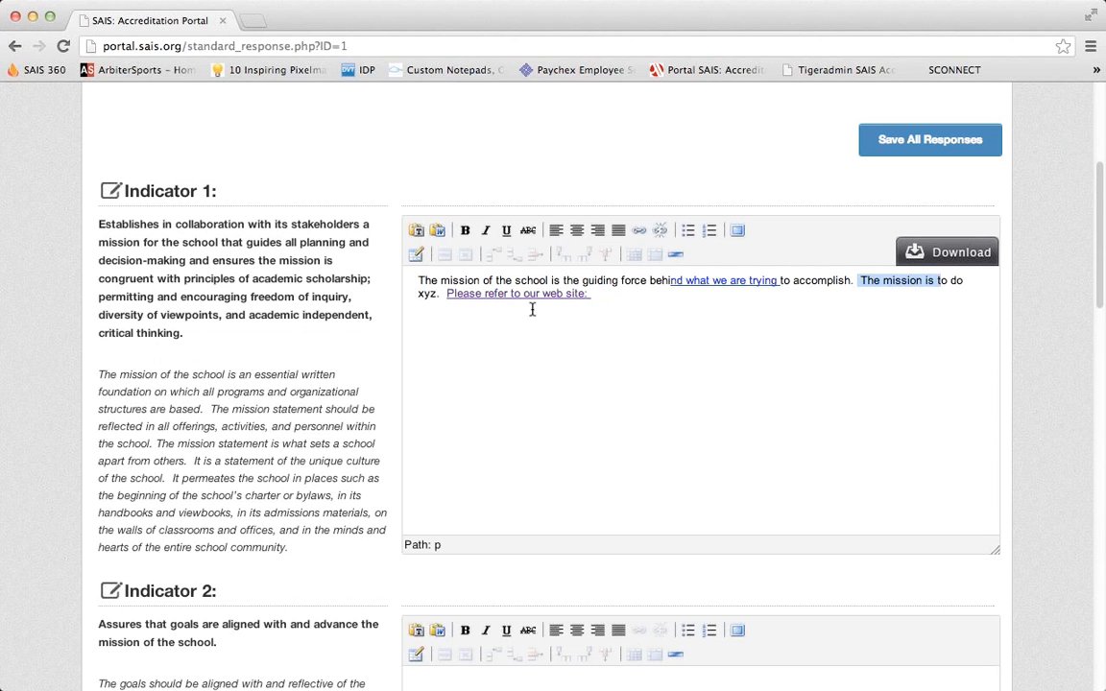
left_click(642, 234)
left_click_drag(178, 251, 392, 153)
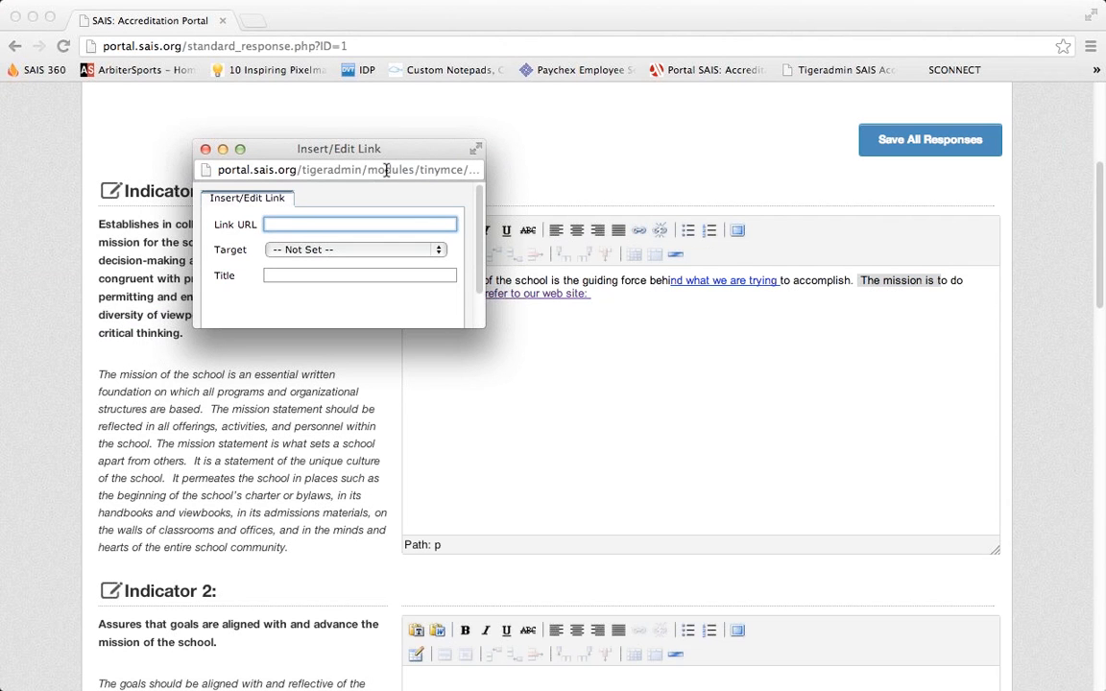
left_click_drag(483, 326, 548, 418)
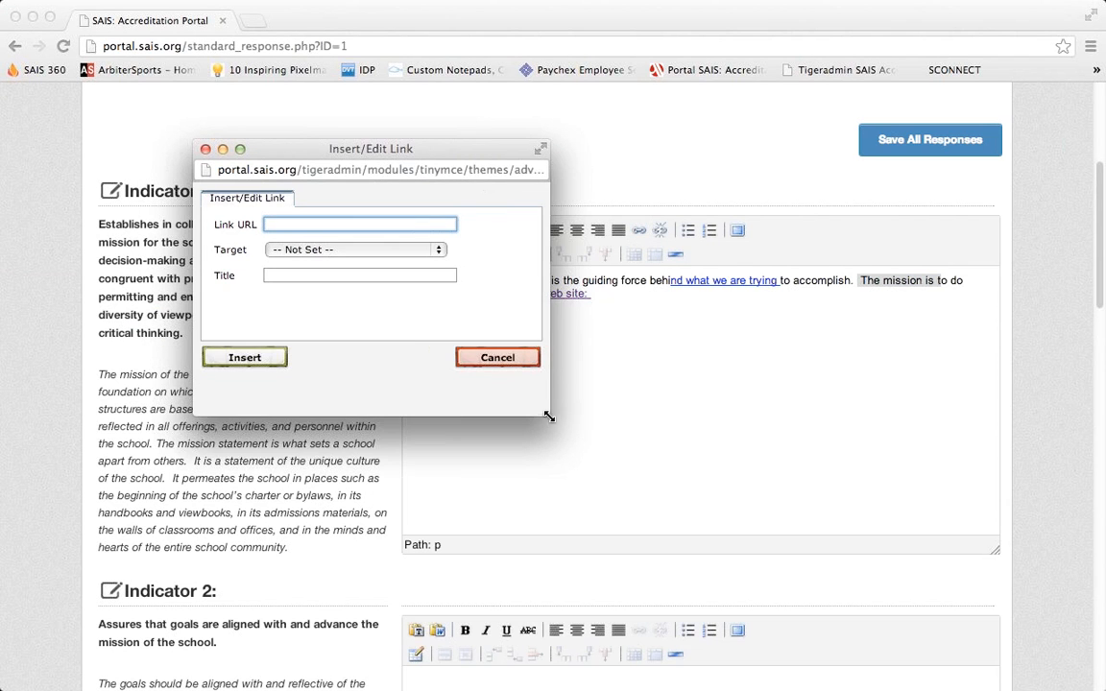
left_click(206, 151)
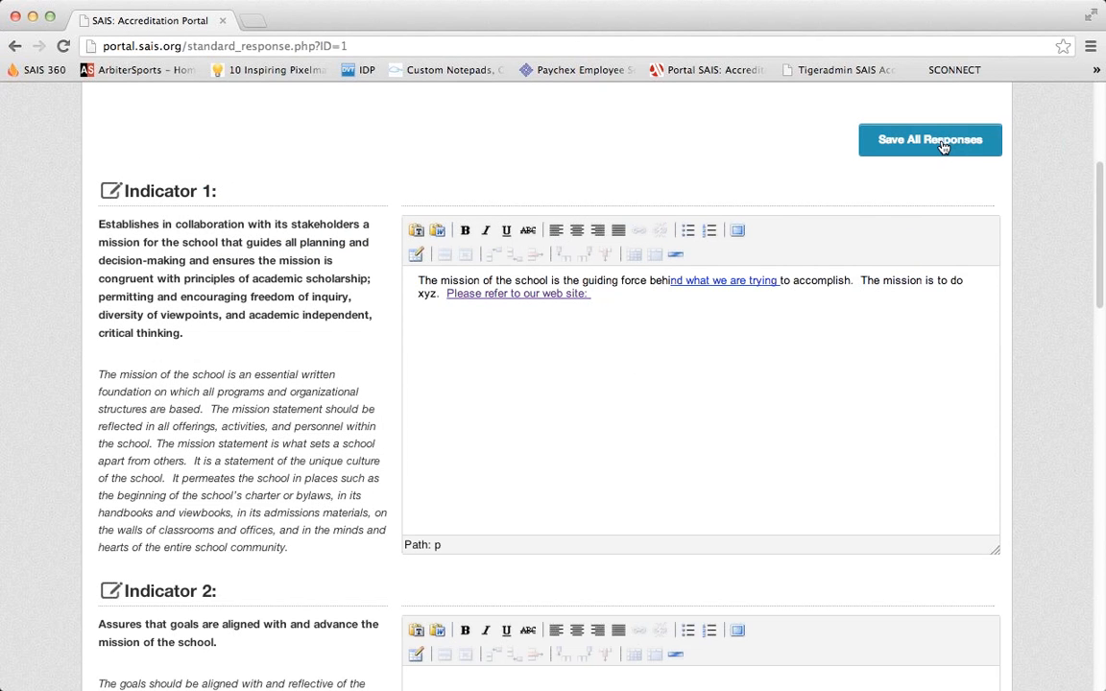
Save all responses for SAIS Standard 1: Mission and return to My Report.
left_click(943, 145)
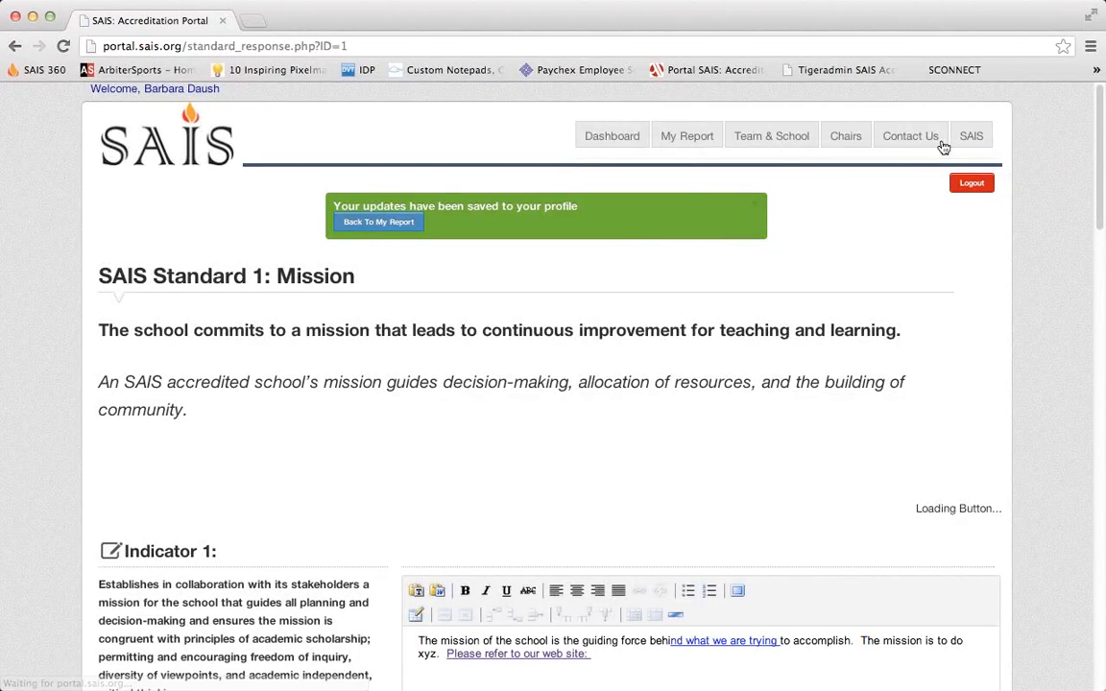
left_click(378, 223)
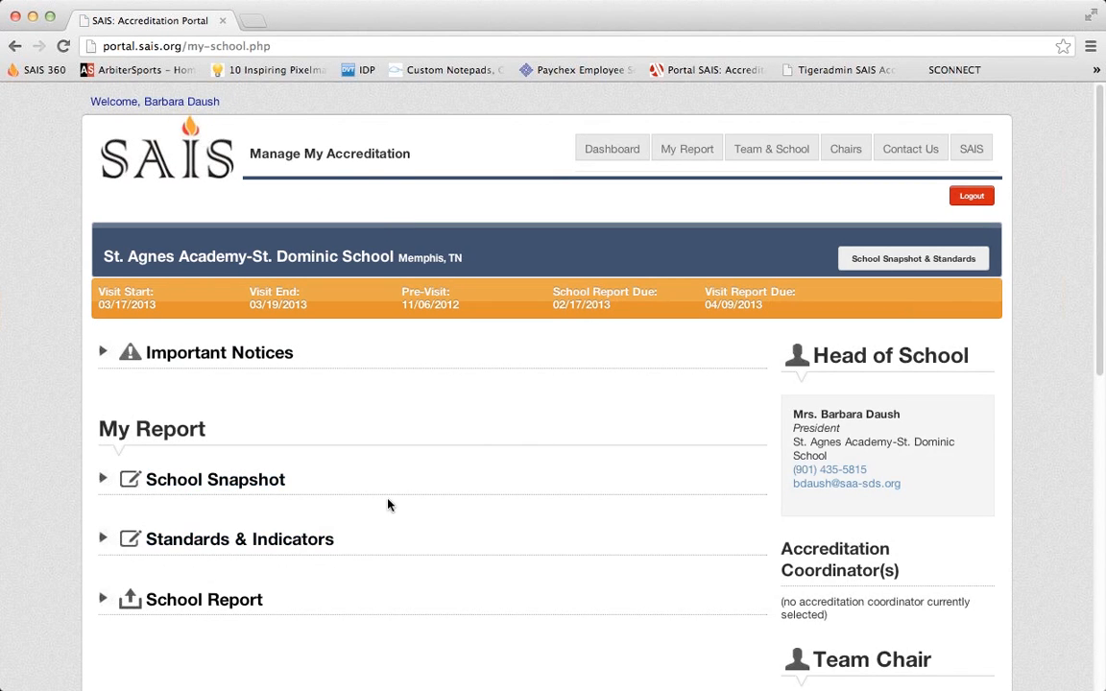
Open the compiled School Snapshot & Standards report and look through its cover, accreditation history and School Snapshot pages.
scroll(429, 479, "down", 1)
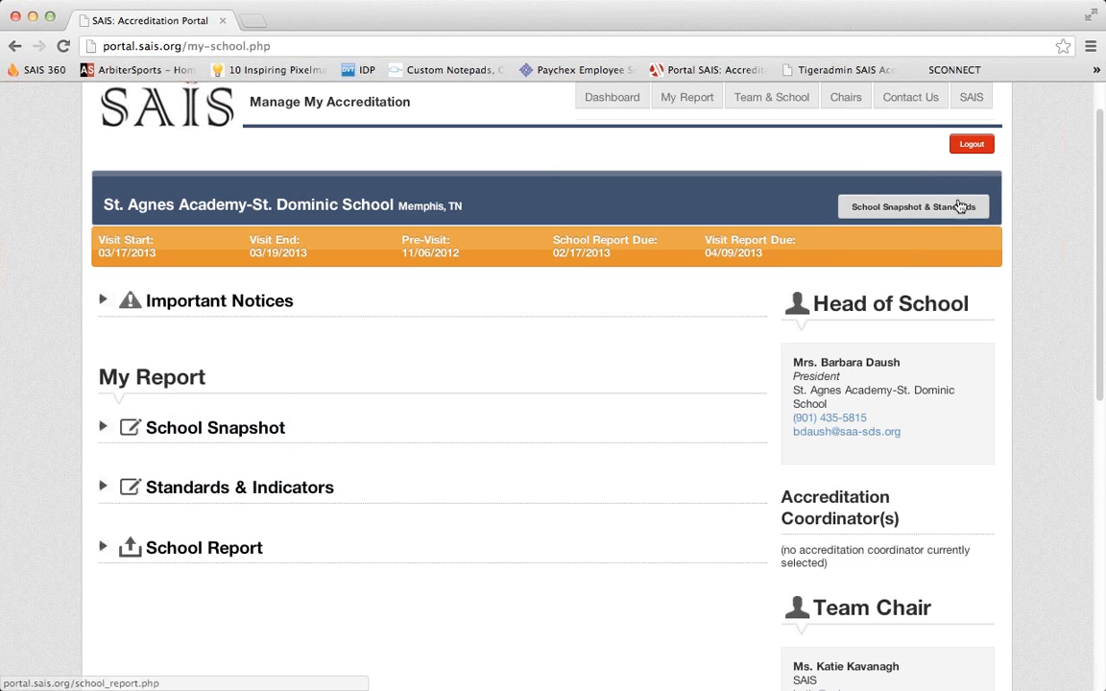
left_click(889, 210)
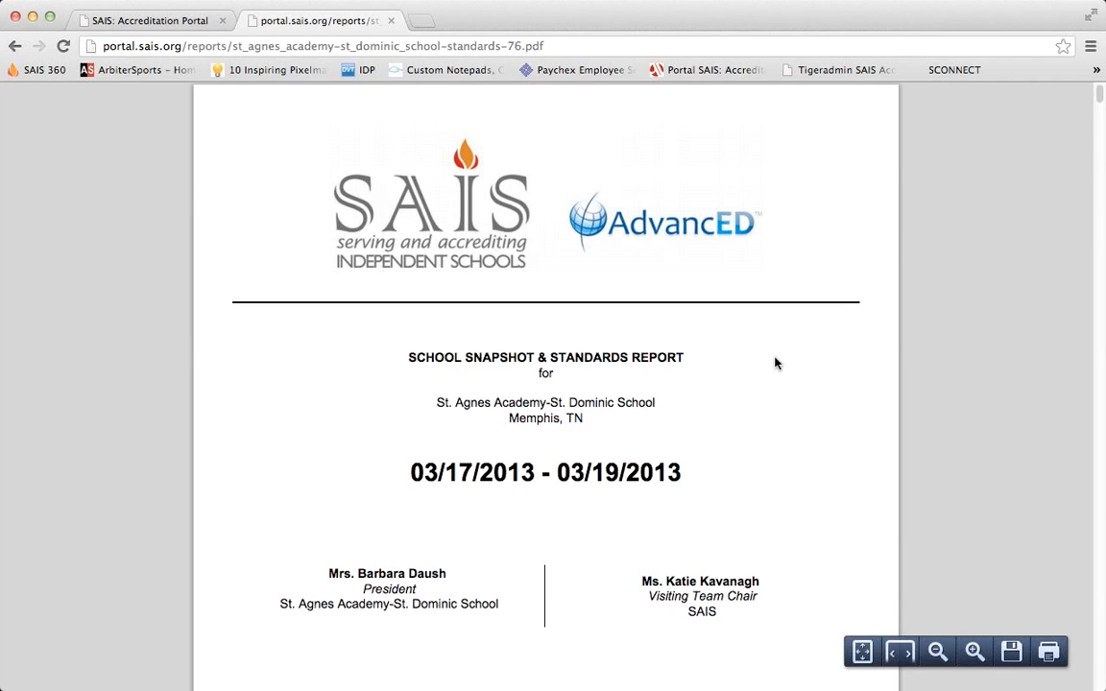
scroll(776, 362, "down", 4)
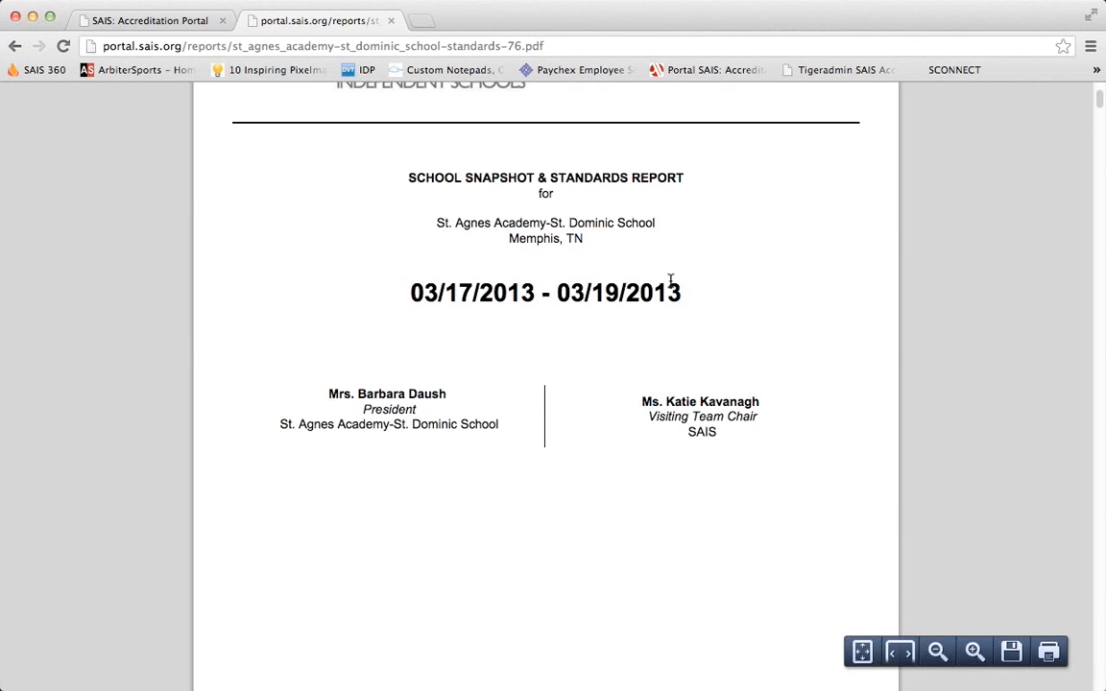
scroll(716, 277, "down", 4)
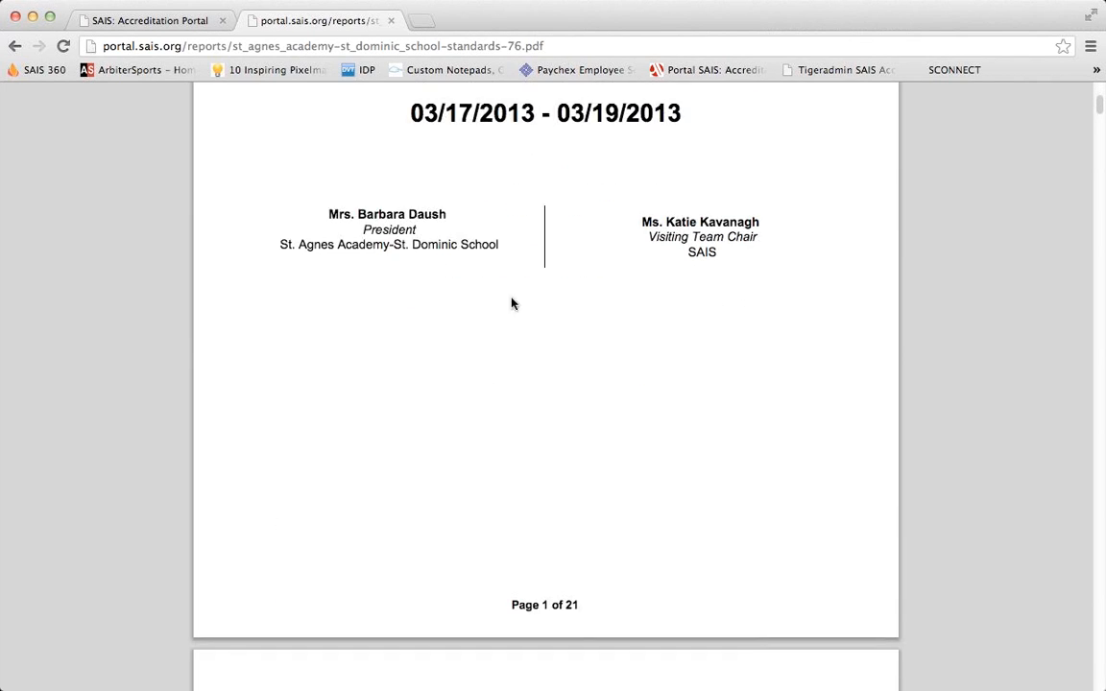
scroll(759, 300, "down", 14)
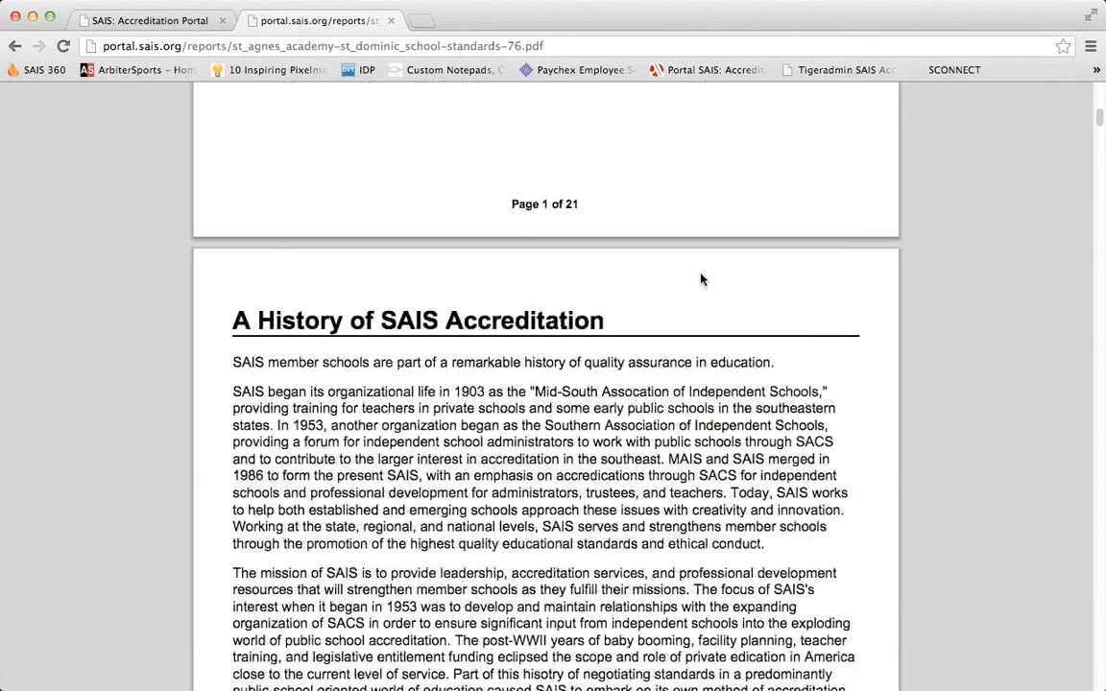
scroll(702, 279, "down", 15)
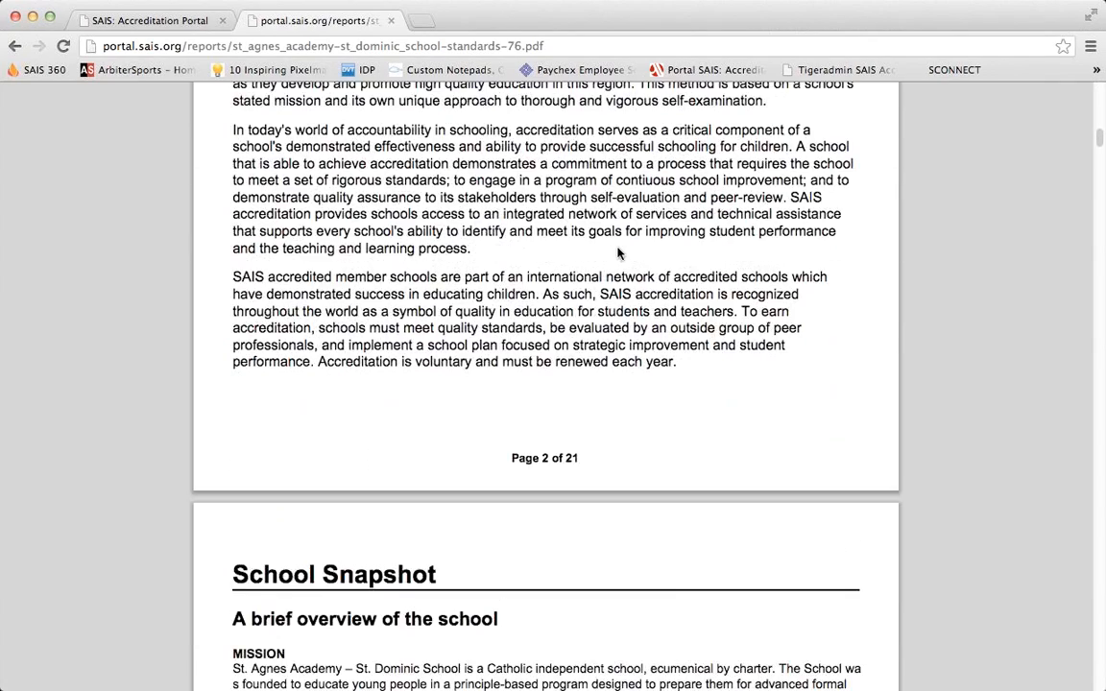
scroll(619, 254, "down", 5)
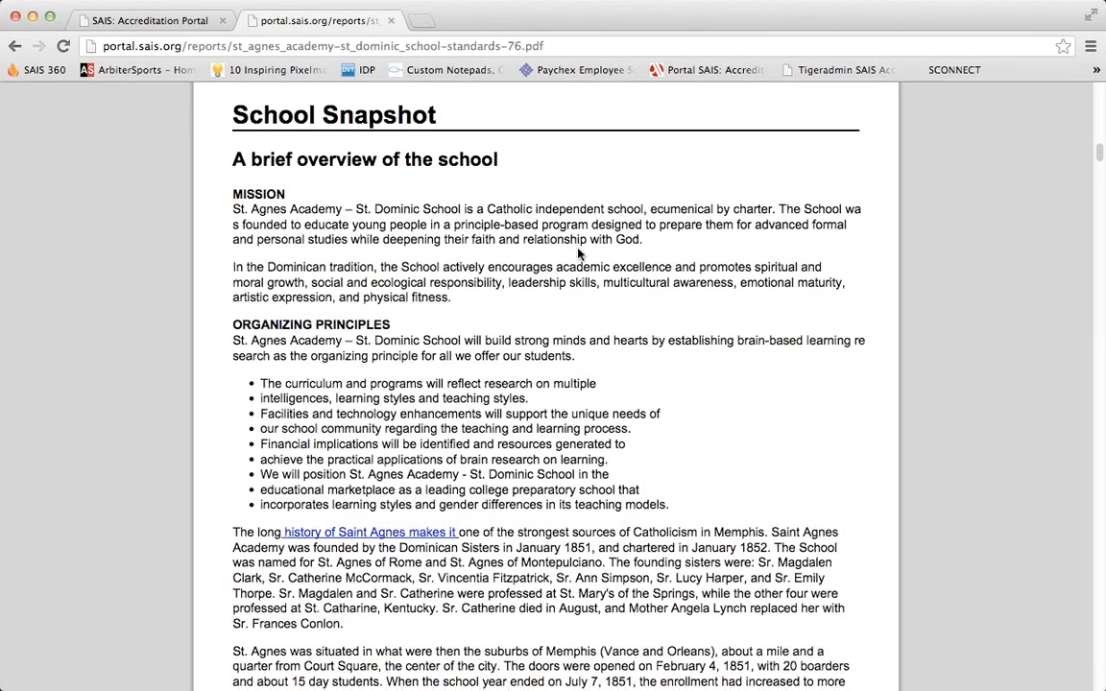
scroll(525, 301, "down", 8)
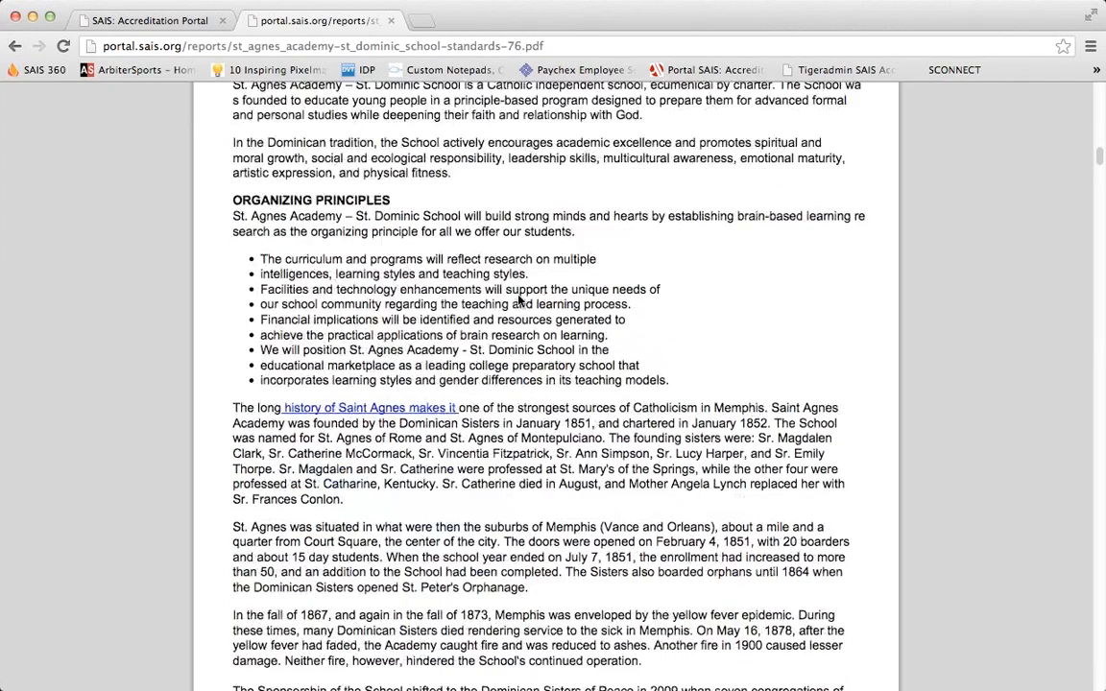
scroll(519, 301, "down", 20)
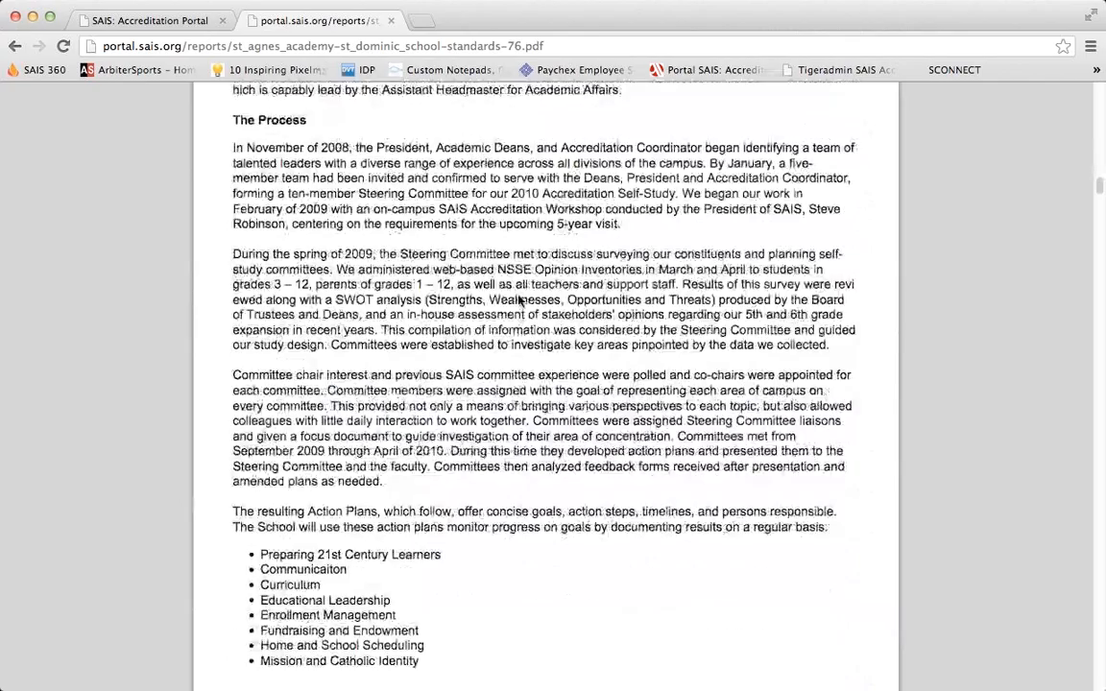
Examine the Indicator 1 response under SAIS Standard 1: Mission, follow its "Please refer to our web site:" link, and return to the report.
scroll(519, 300, "down", 7)
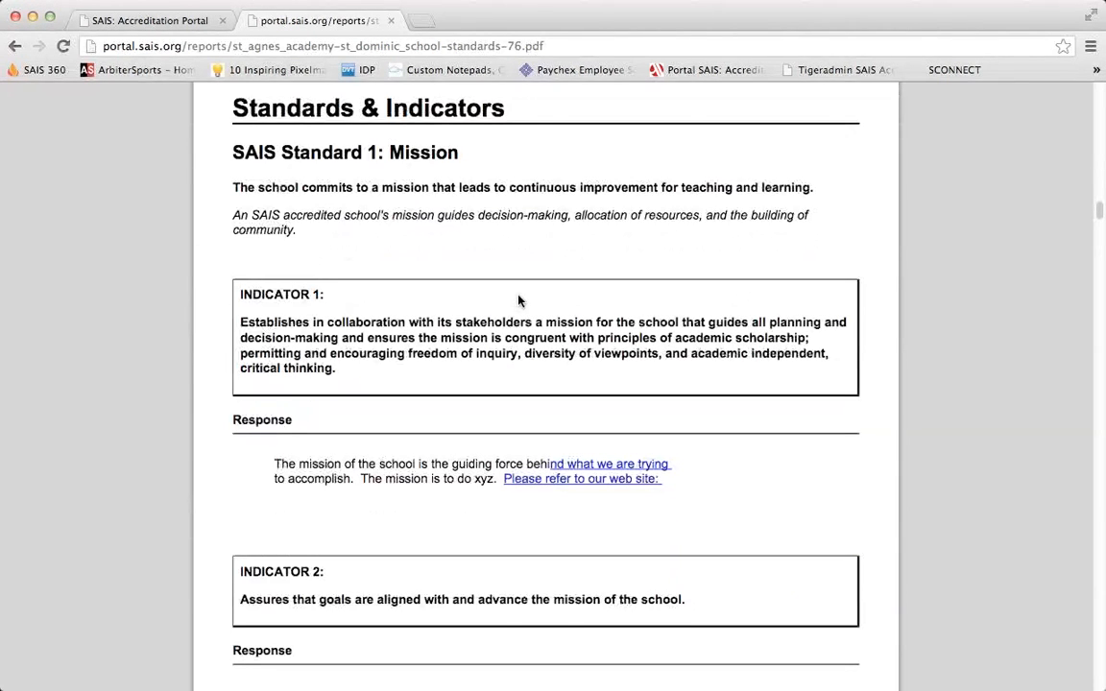
scroll(469, 348, "down", 2)
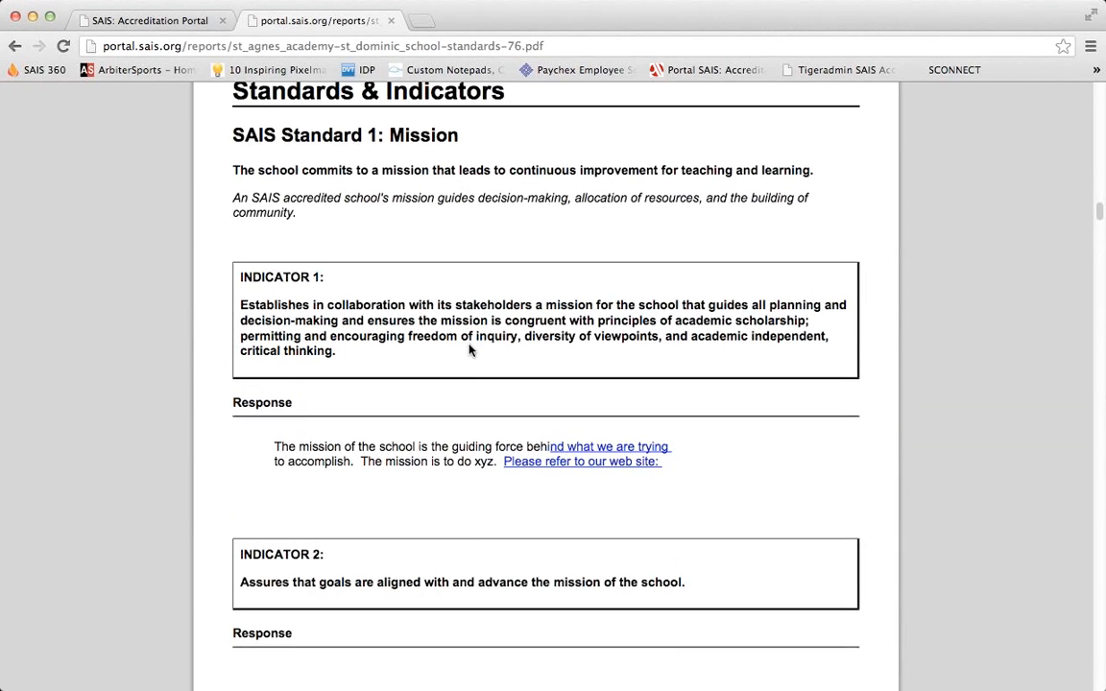
scroll(470, 349, "down", 1)
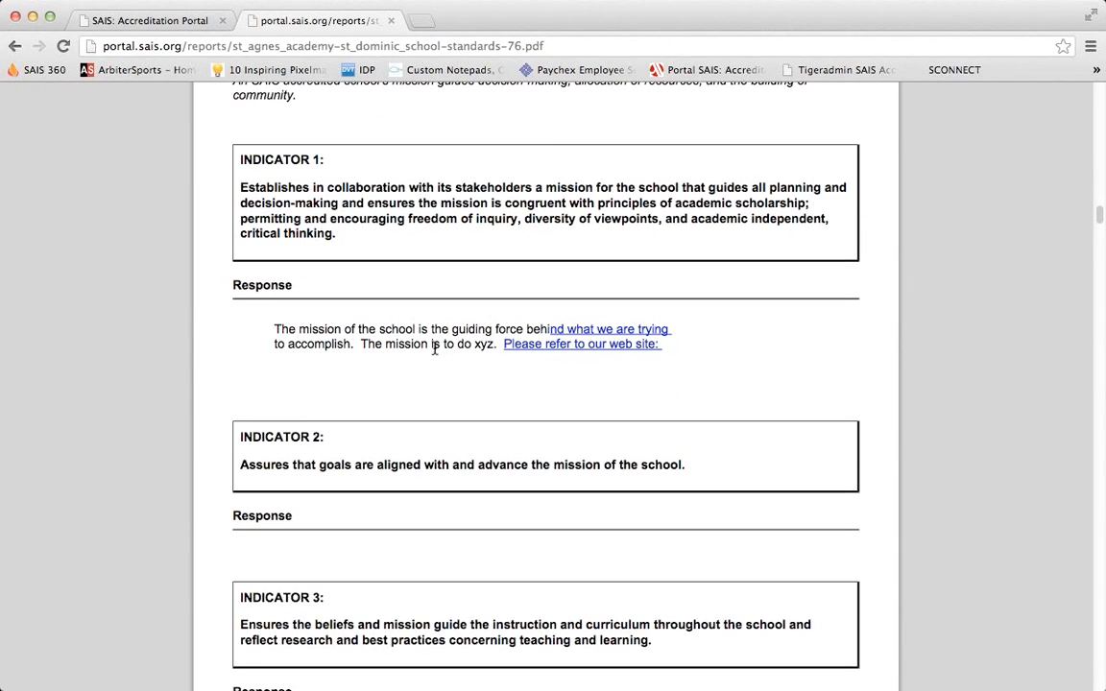
left_click(550, 346)
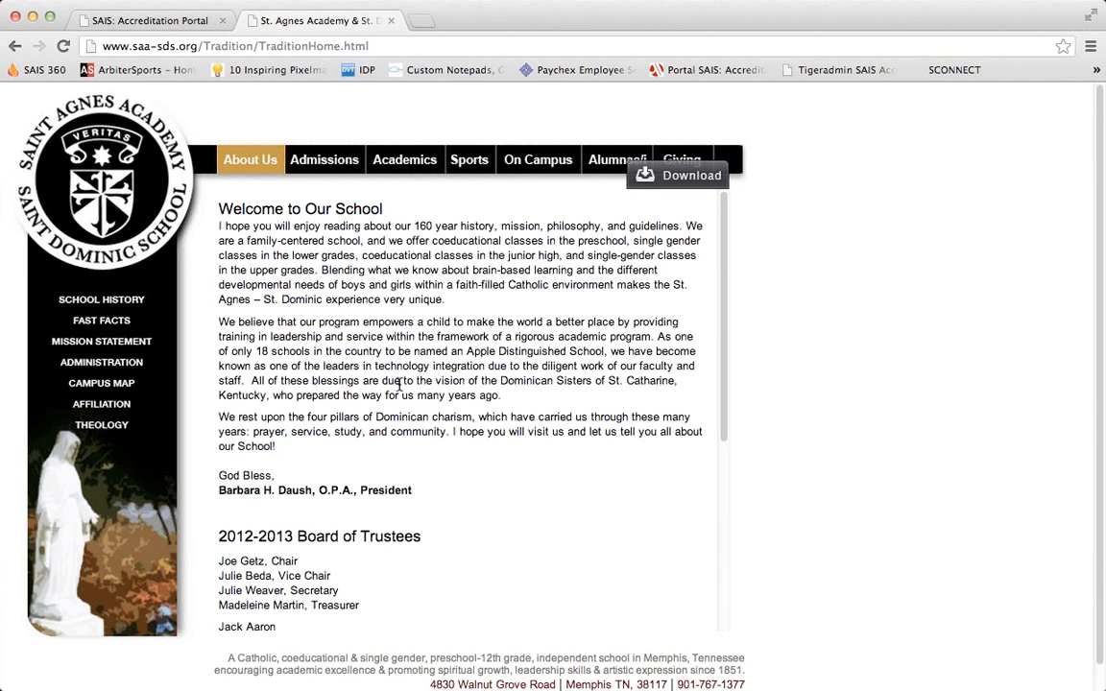
left_click(14, 46)
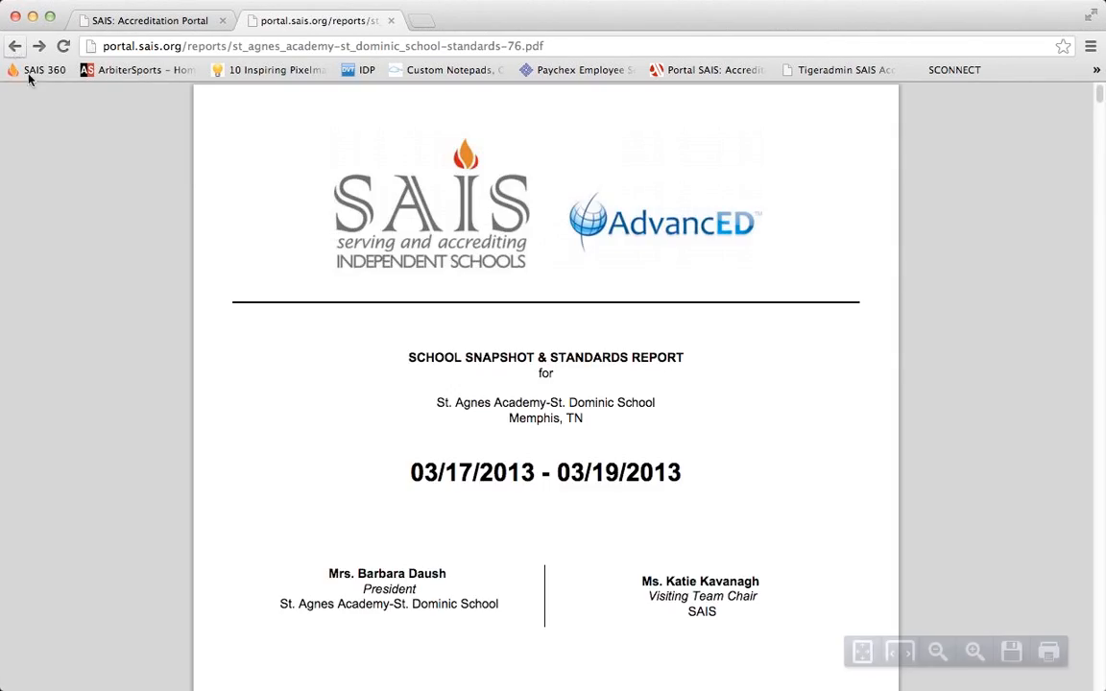
Look through the report again up to Indicators 4 and 5 of SAIS Standard 1: Mission, and close the report.
scroll(745, 376, "down", 20)
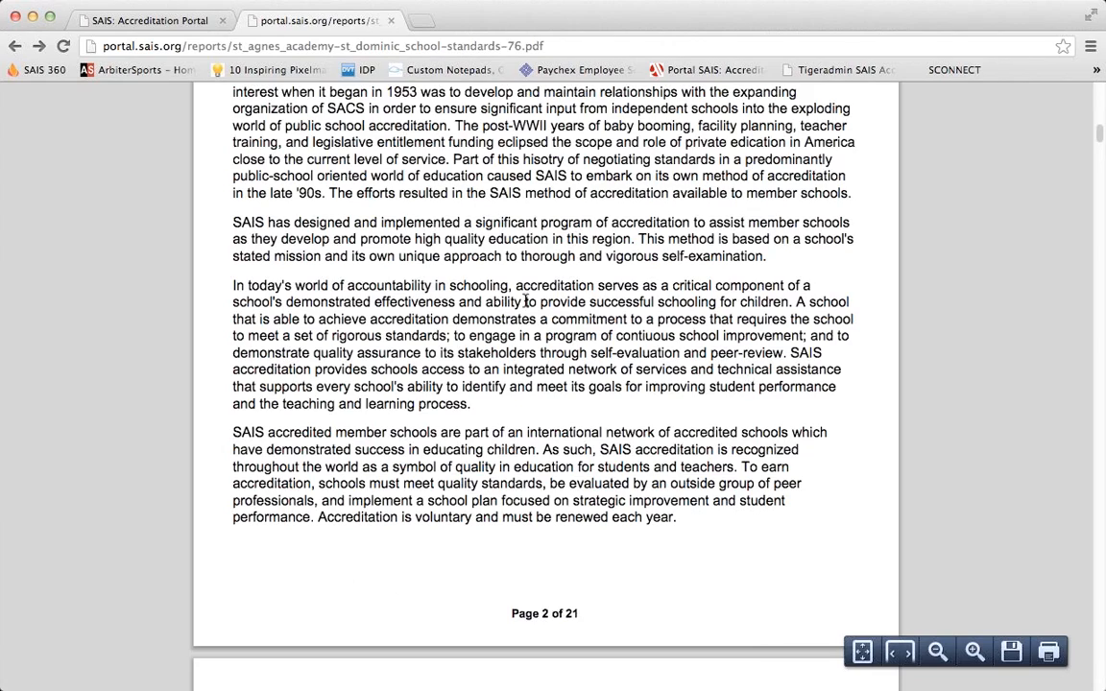
scroll(526, 302, "down", 15)
scroll(526, 306, "down", 15)
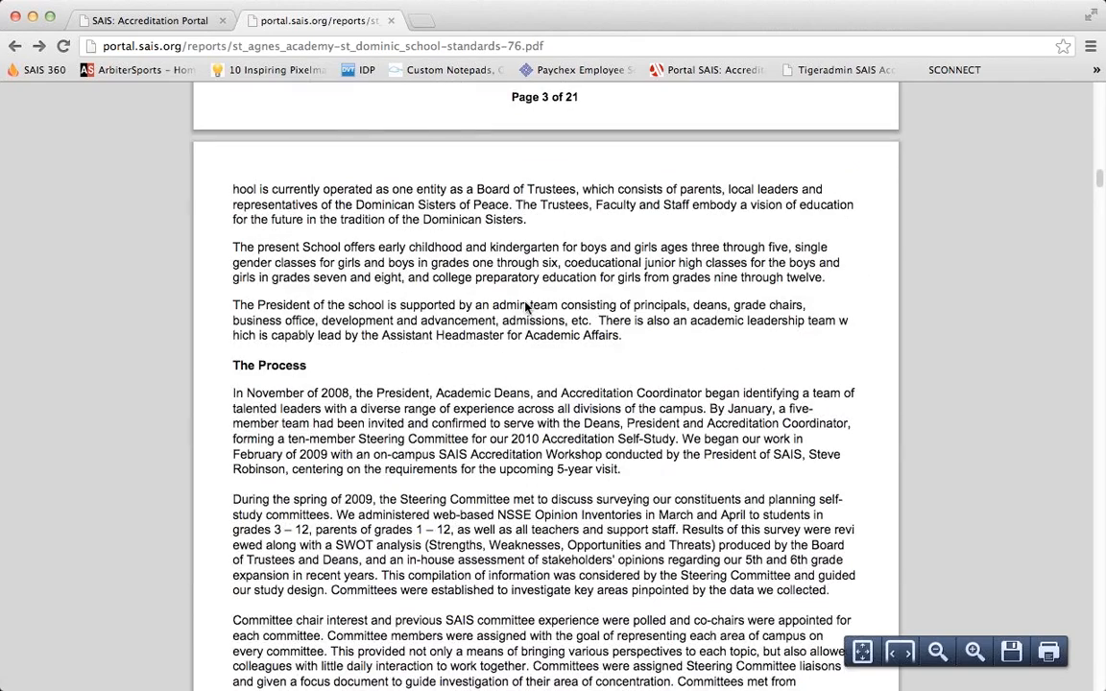
scroll(526, 306, "down", 15)
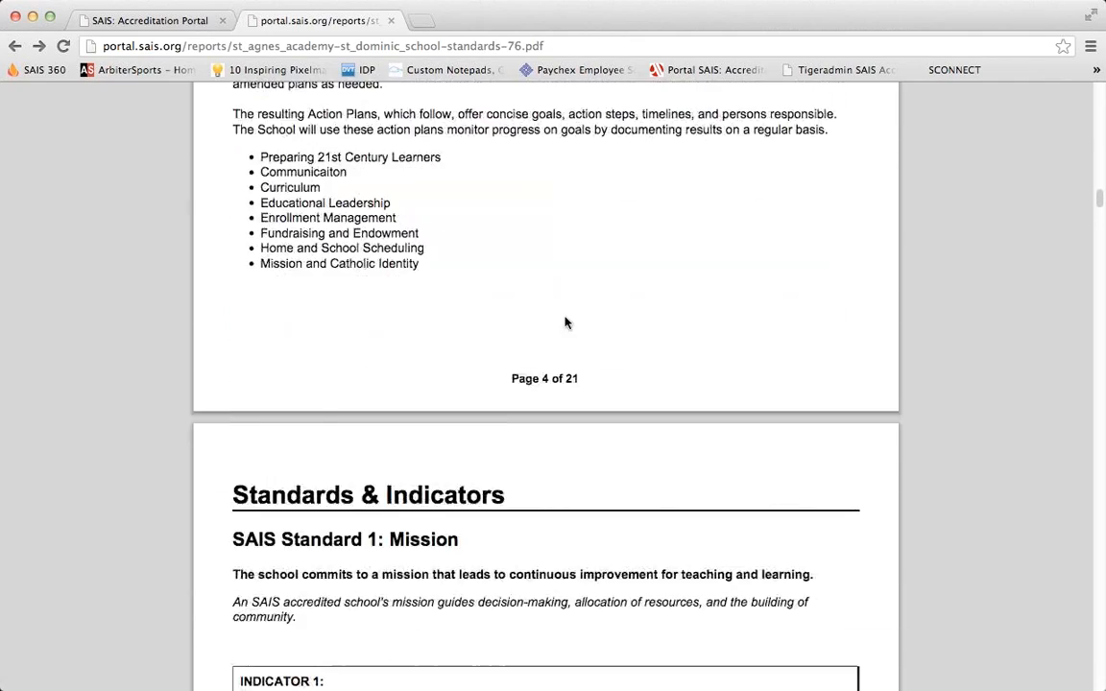
scroll(565, 323, "down", 8)
scroll(378, 377, "down", 5)
scroll(377, 380, "down", 7)
scroll(419, 252, "down", 2)
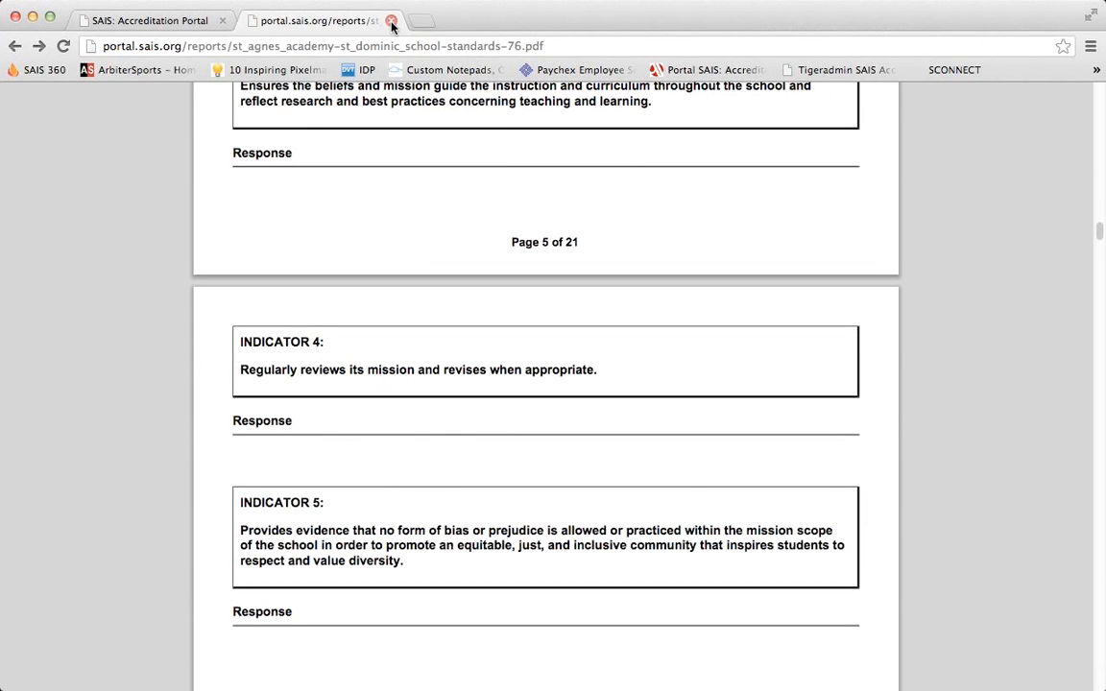
left_click(392, 21)
Expand the Standards & Indicators section and review its instructions and the list of the five SAIS standards.
scroll(504, 375, "down", 1)
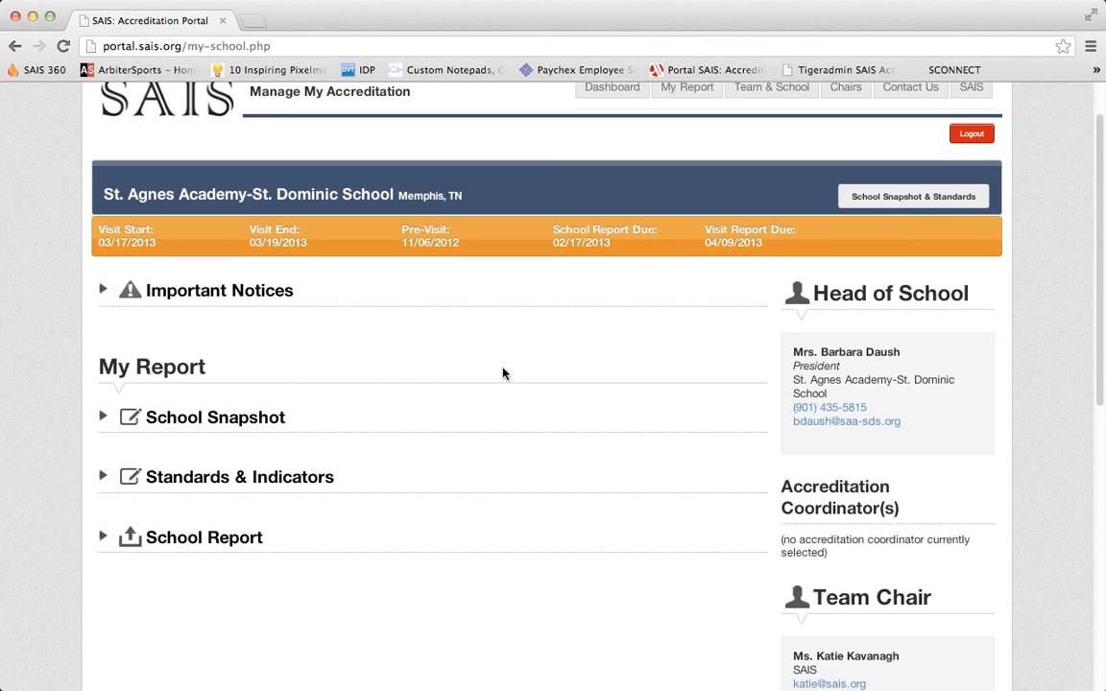
scroll(504, 373, "down", 1)
left_click(294, 469)
scroll(486, 382, "down", 5)
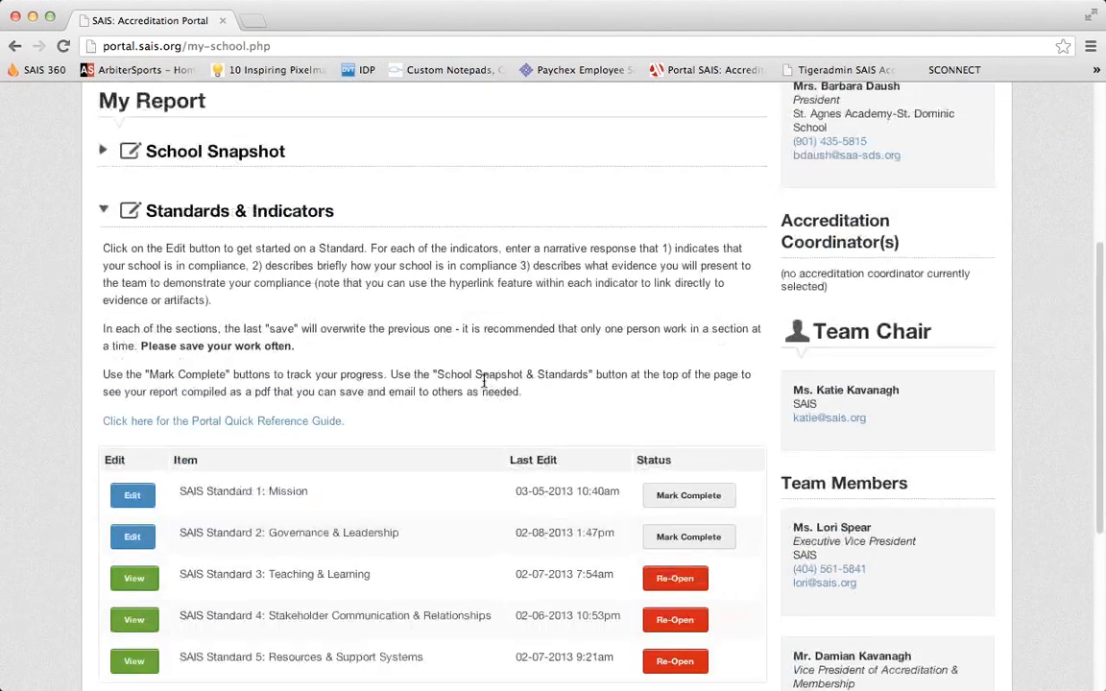
scroll(485, 383, "down", 4)
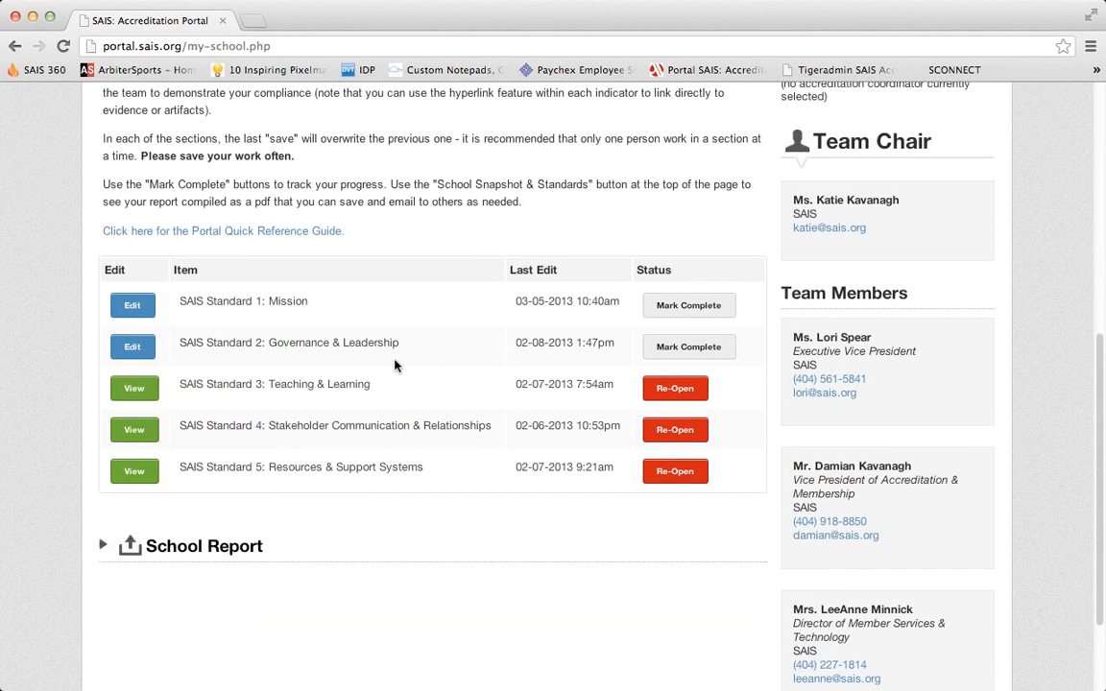
scroll(405, 278, "up", 3)
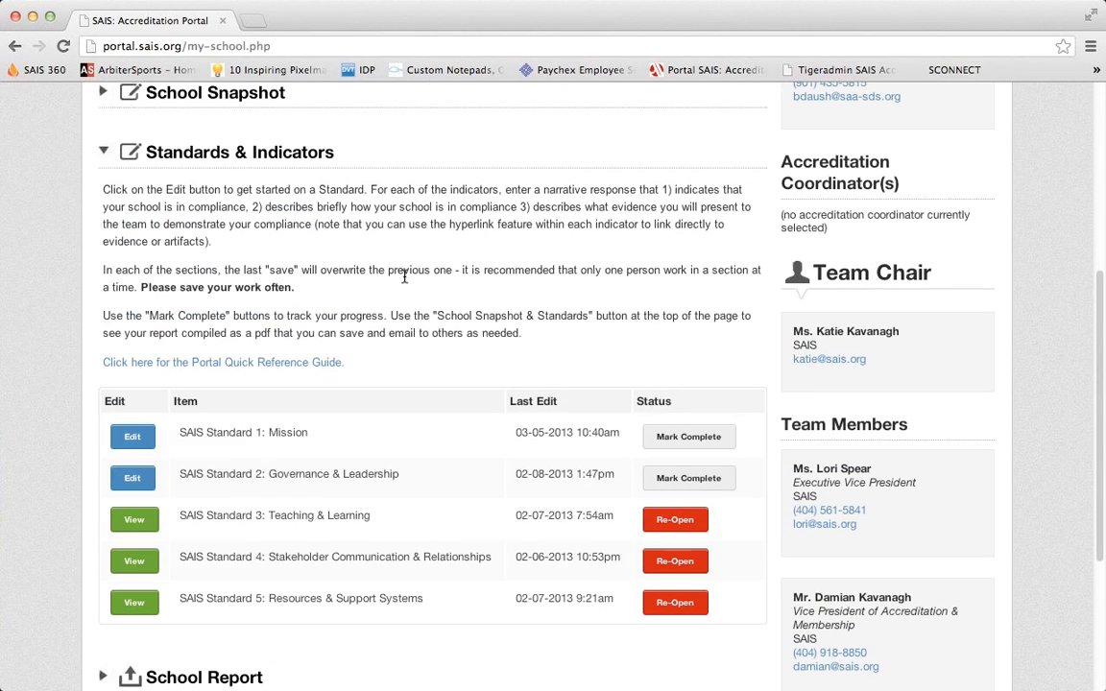
scroll(410, 267, "down", 2)
scroll(410, 267, "down", 2)
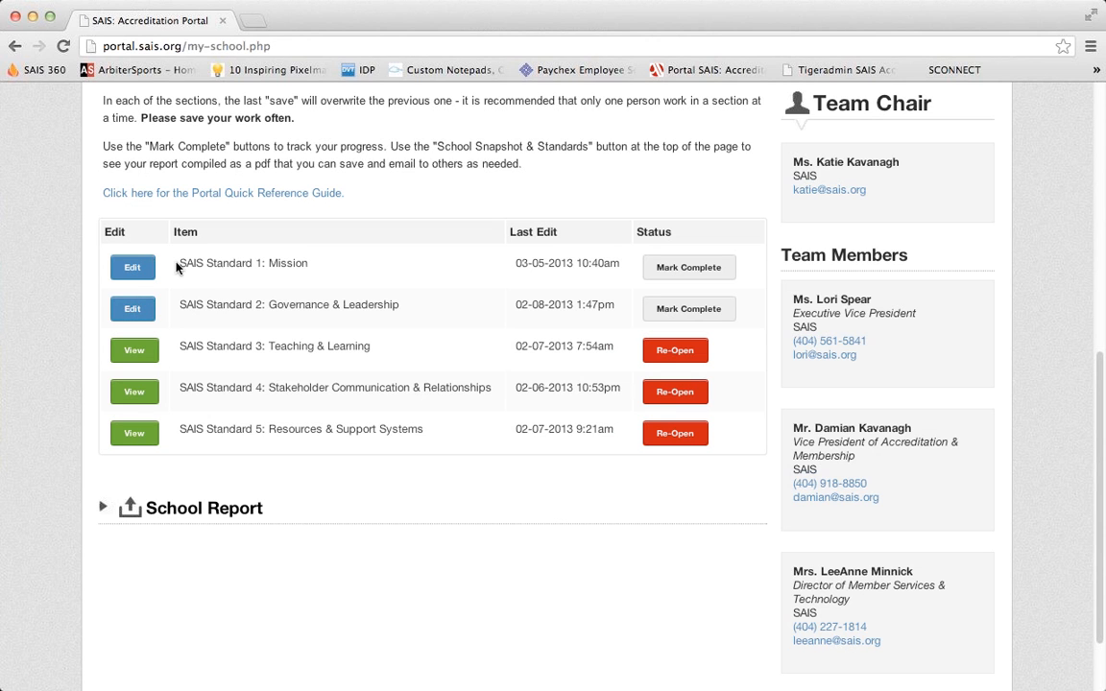
left_click_drag(177, 264, 309, 266)
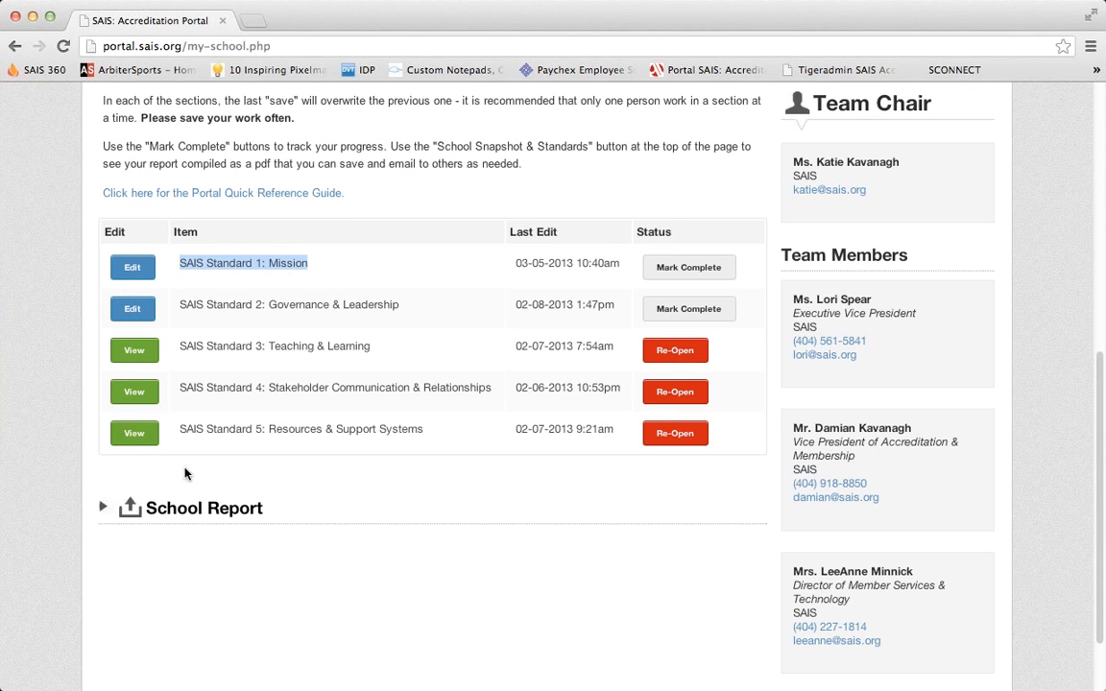
left_click(263, 310)
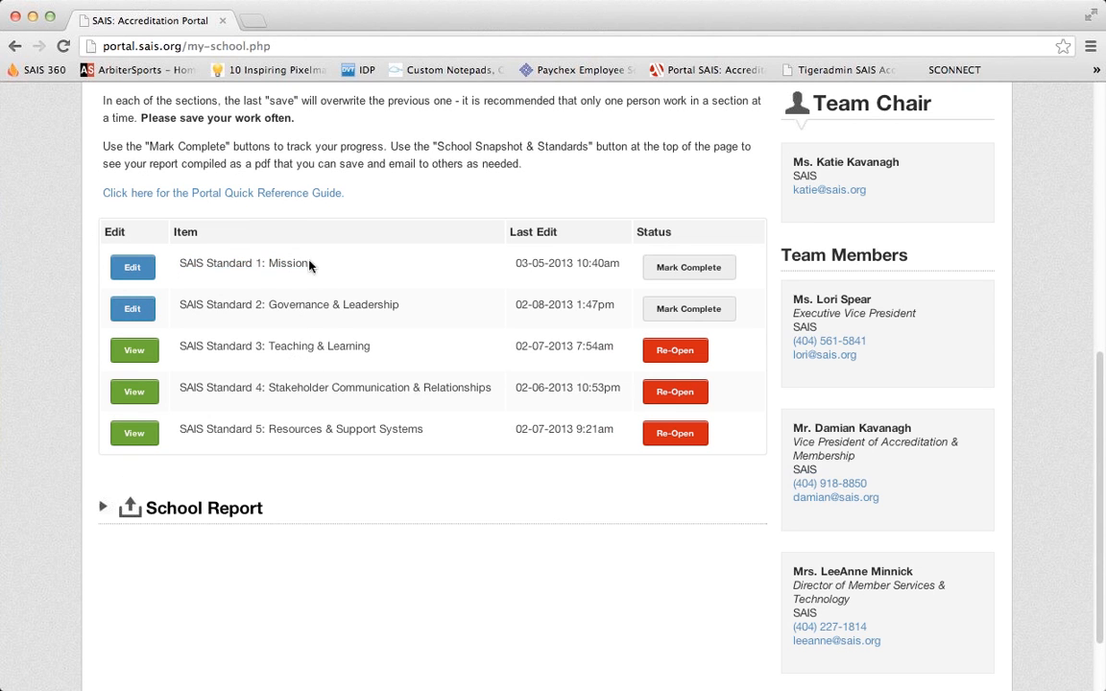
Open SAIS Standard 1: Mission for editing and view its description and the Indicator 1 response.
left_click(135, 268)
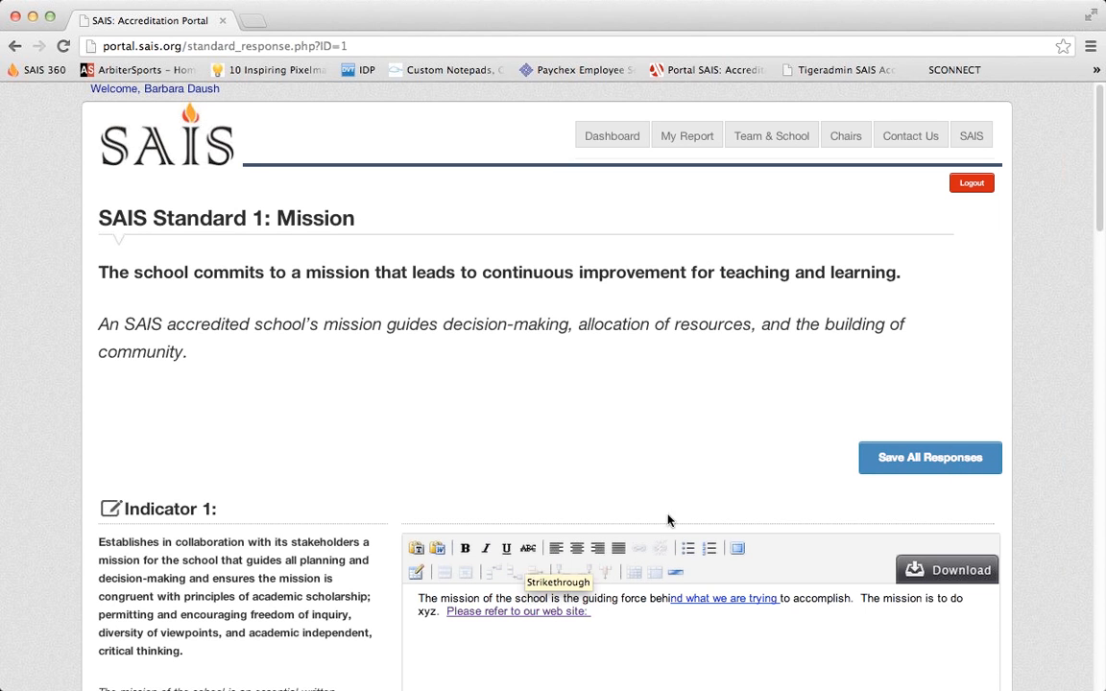
scroll(501, 446, "down", 2)
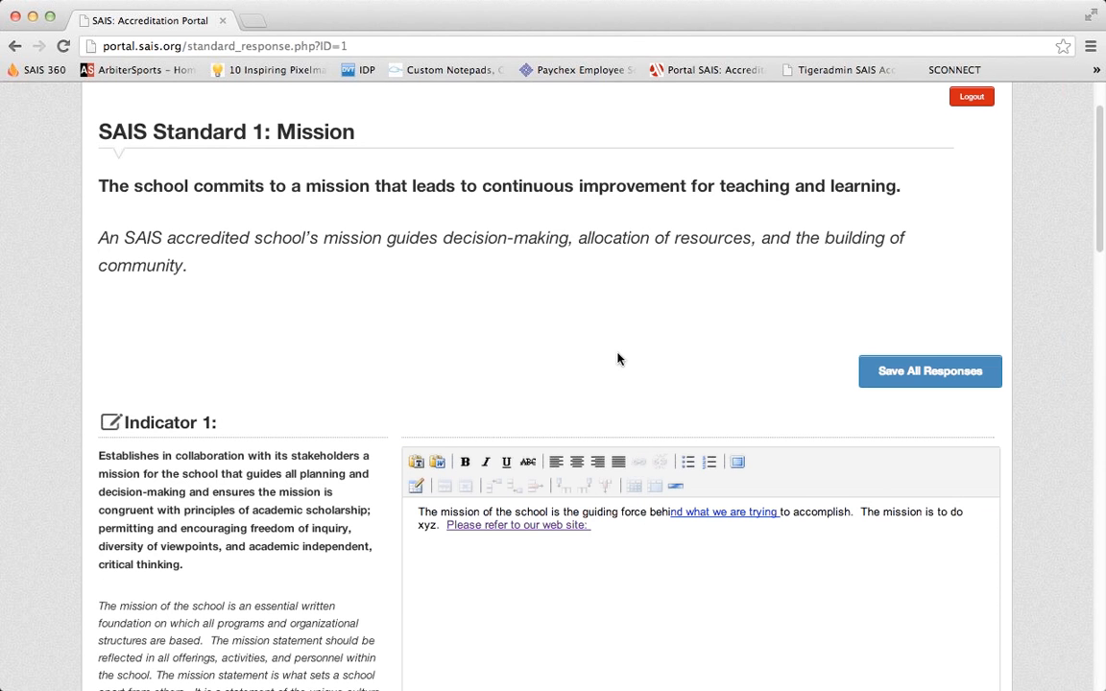
scroll(620, 359, "up", 2)
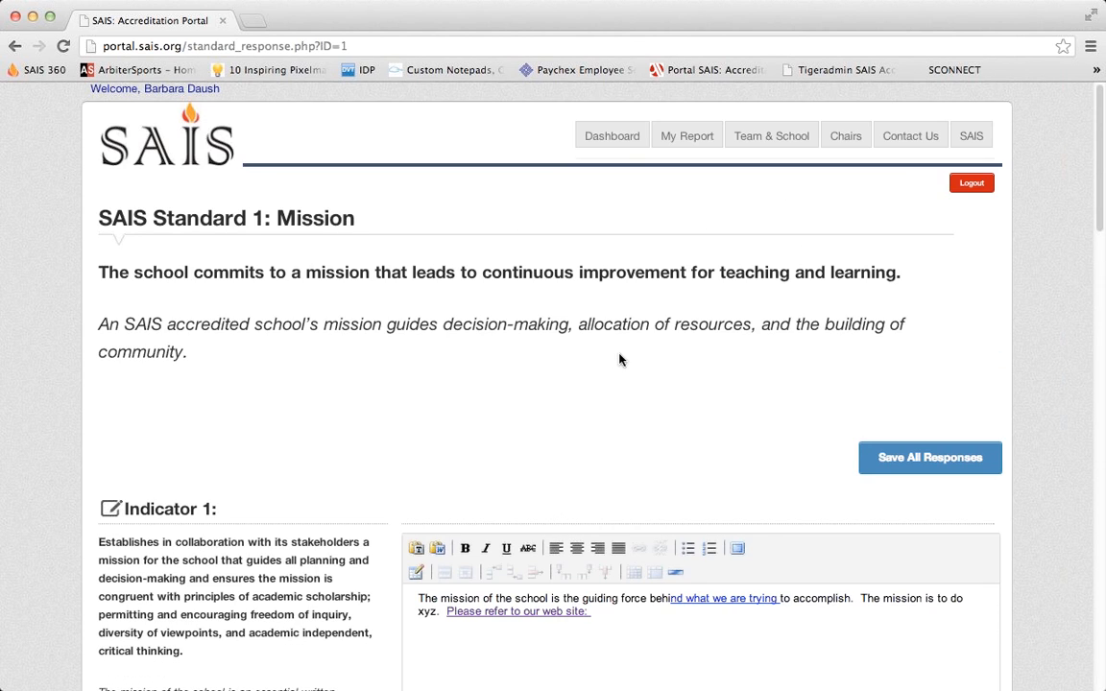
Return to the dashboard and open the St. Agnes Academy-St. Dominic School entry under My School for editing.
left_click(605, 136)
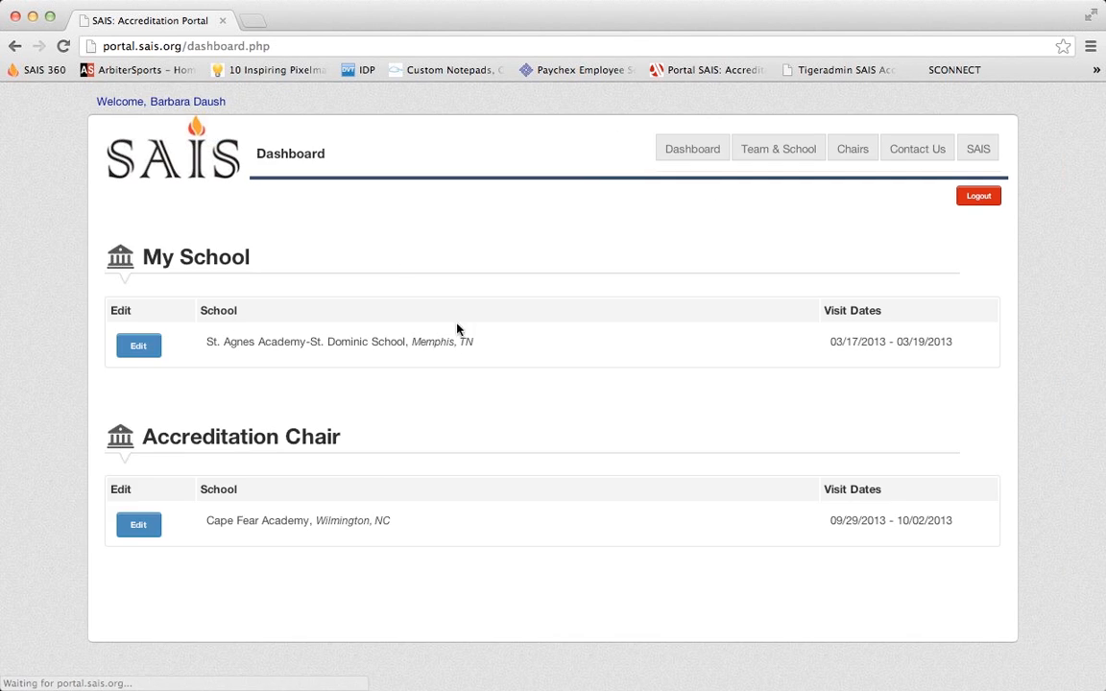
left_click(142, 347)
scroll(548, 358, "down", 3)
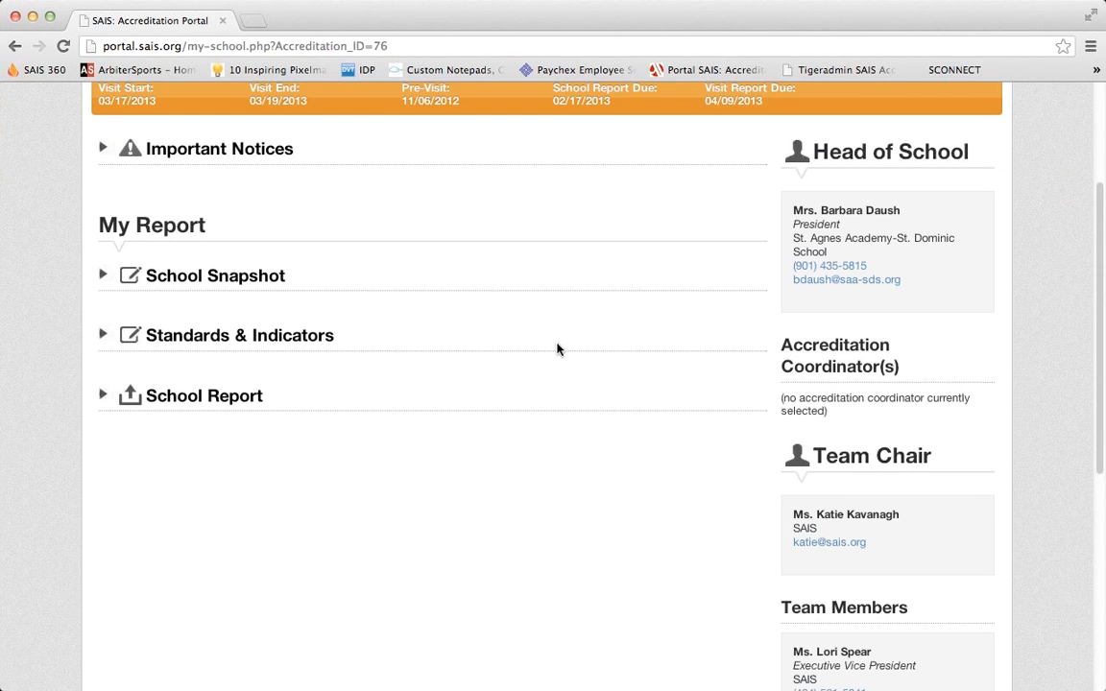
Expand the School Report section and read its instructions and the Report Location options for uploading or describing the report.
left_click(191, 402)
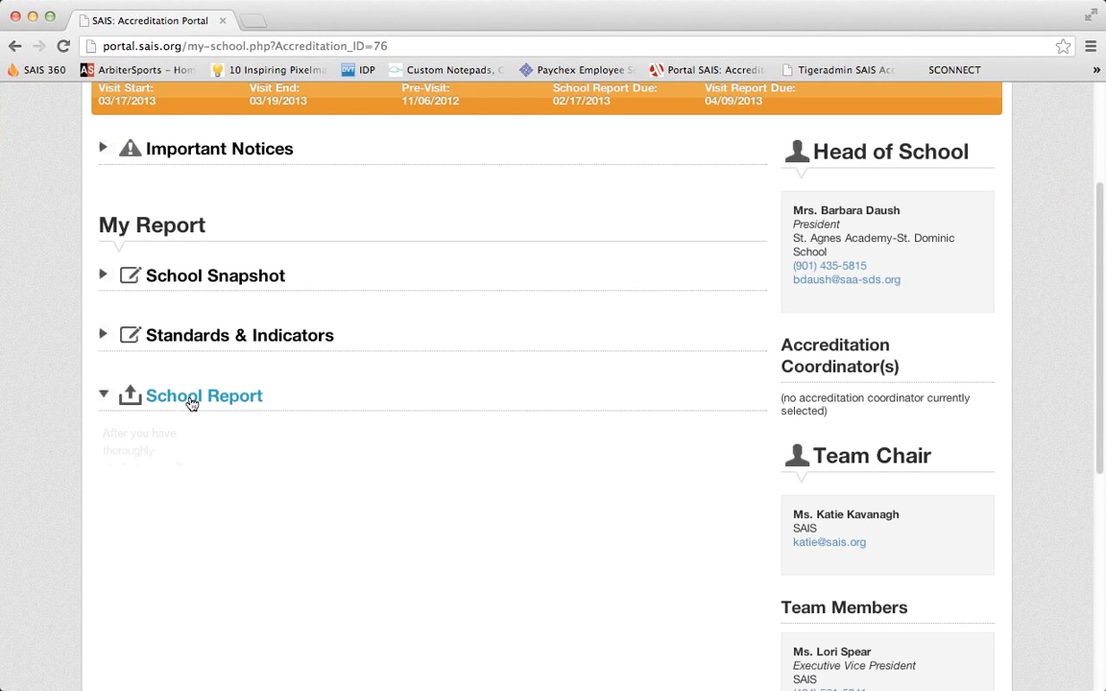
scroll(467, 384, "down", 2)
scroll(468, 383, "down", 1)
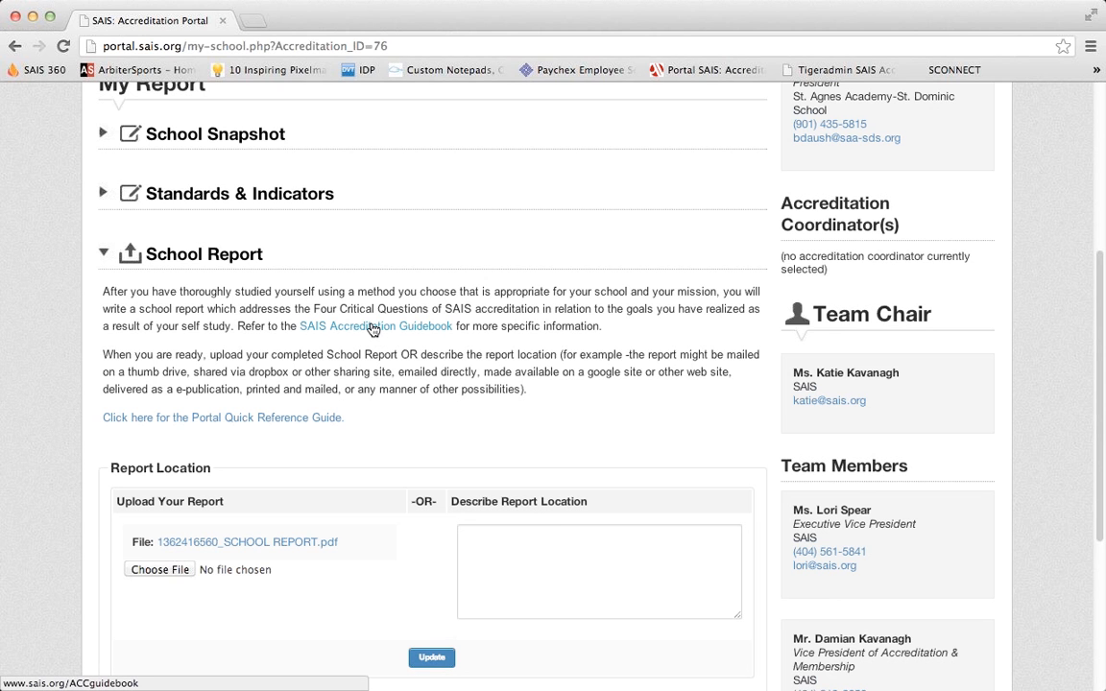
scroll(341, 358, "down", 2)
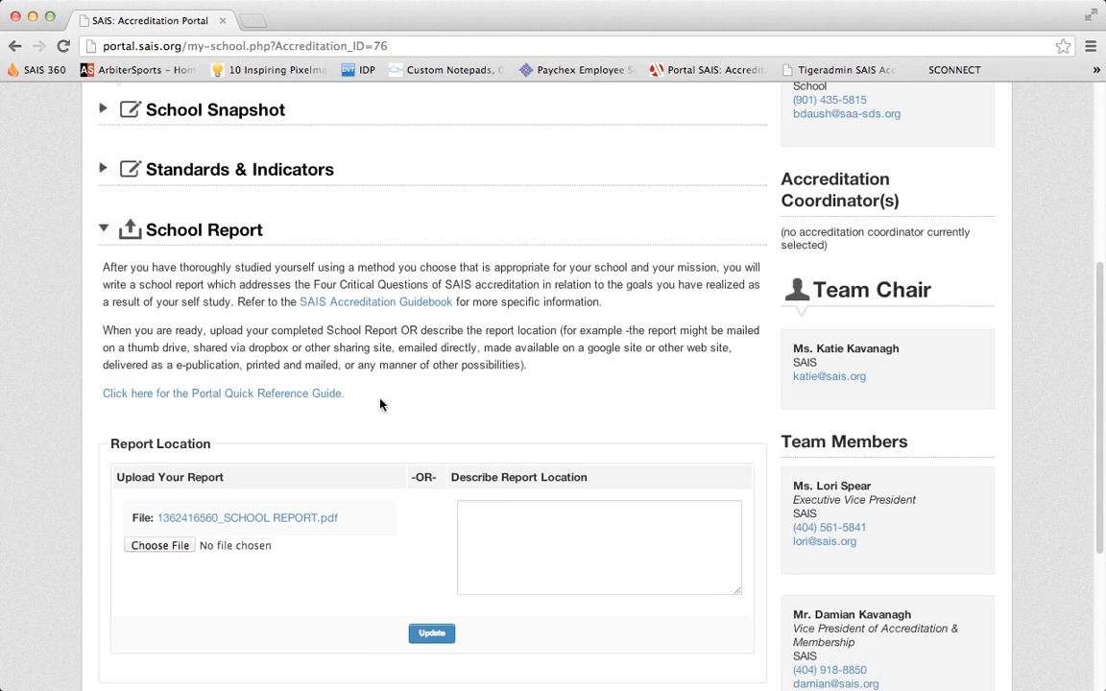
scroll(494, 339, "down", 1)
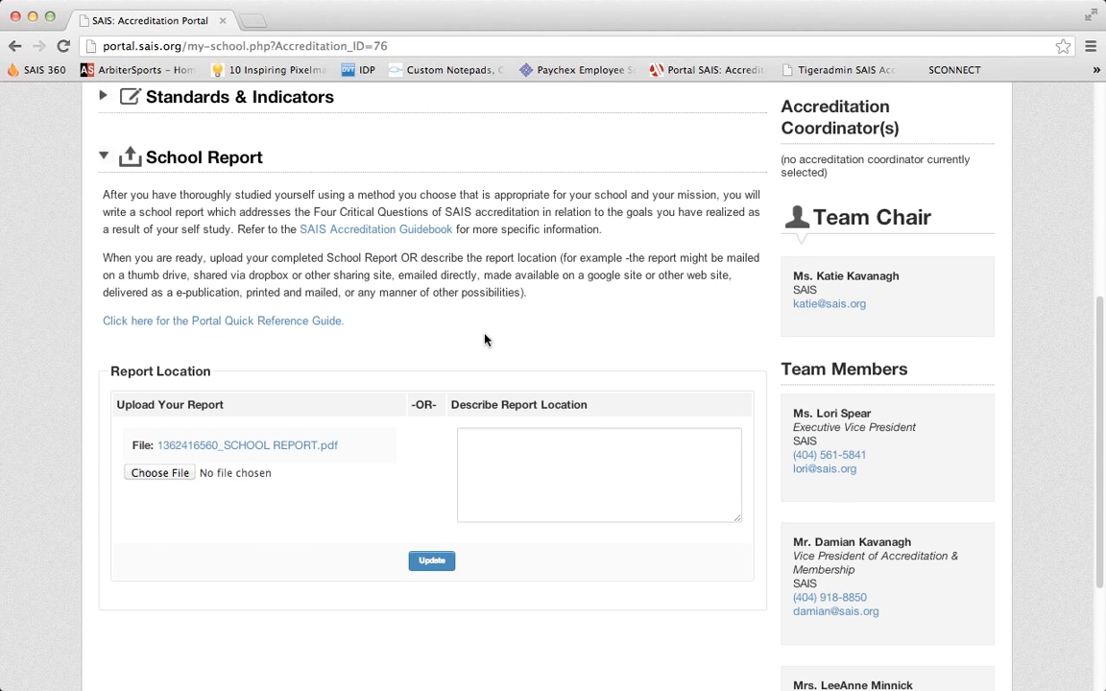
scroll(484, 339, "down", 1)
scroll(484, 339, "down", 1)
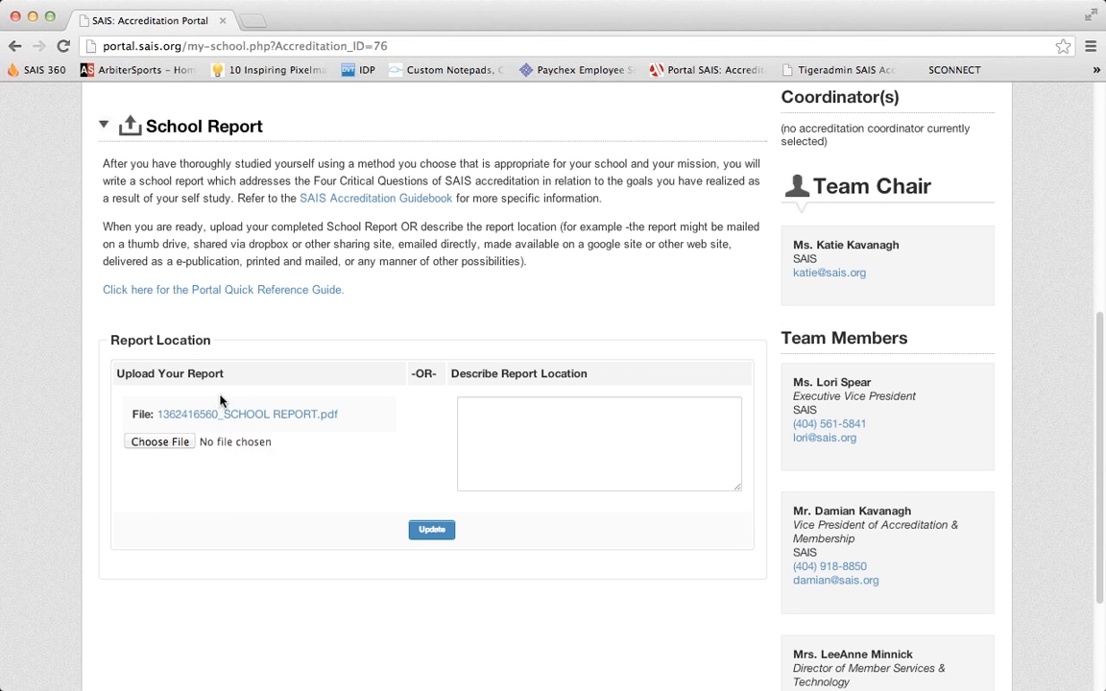
Check the Describe Report Location field without entering text, and collapse the School Report section.
left_click(531, 421)
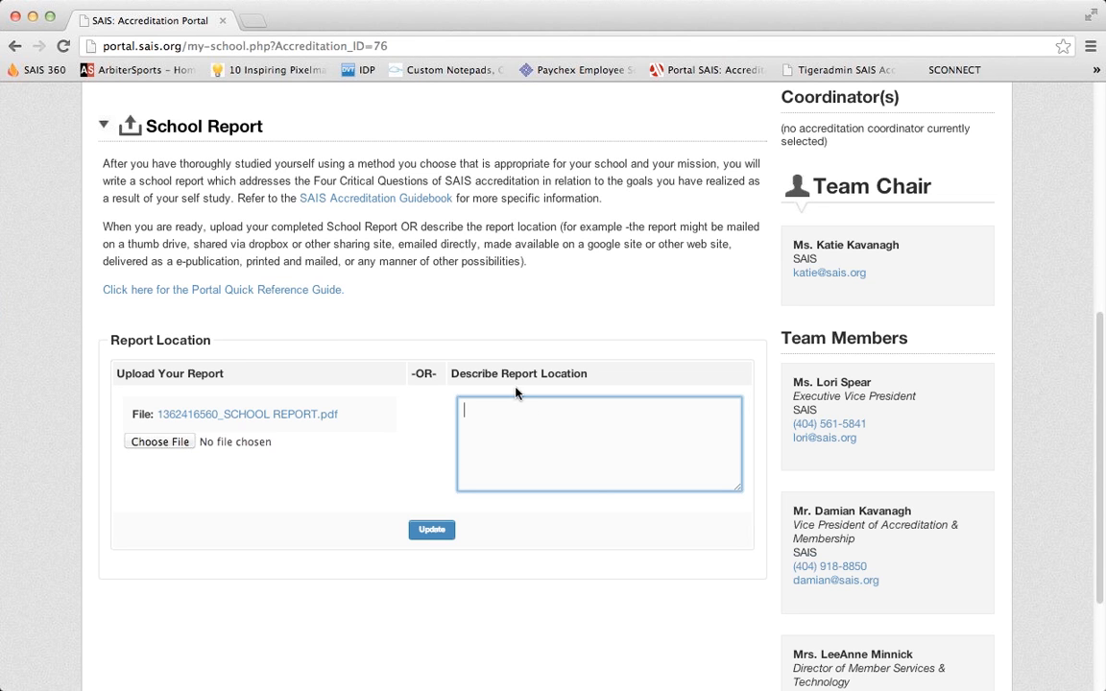
left_click(419, 323)
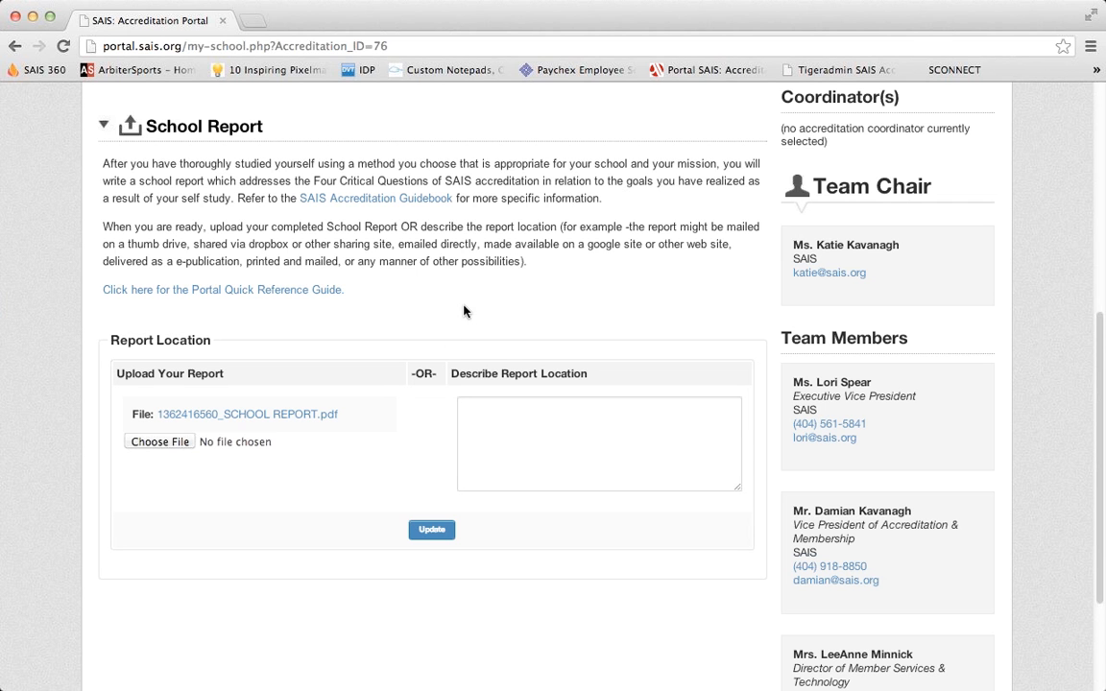
scroll(464, 311, "up", 10)
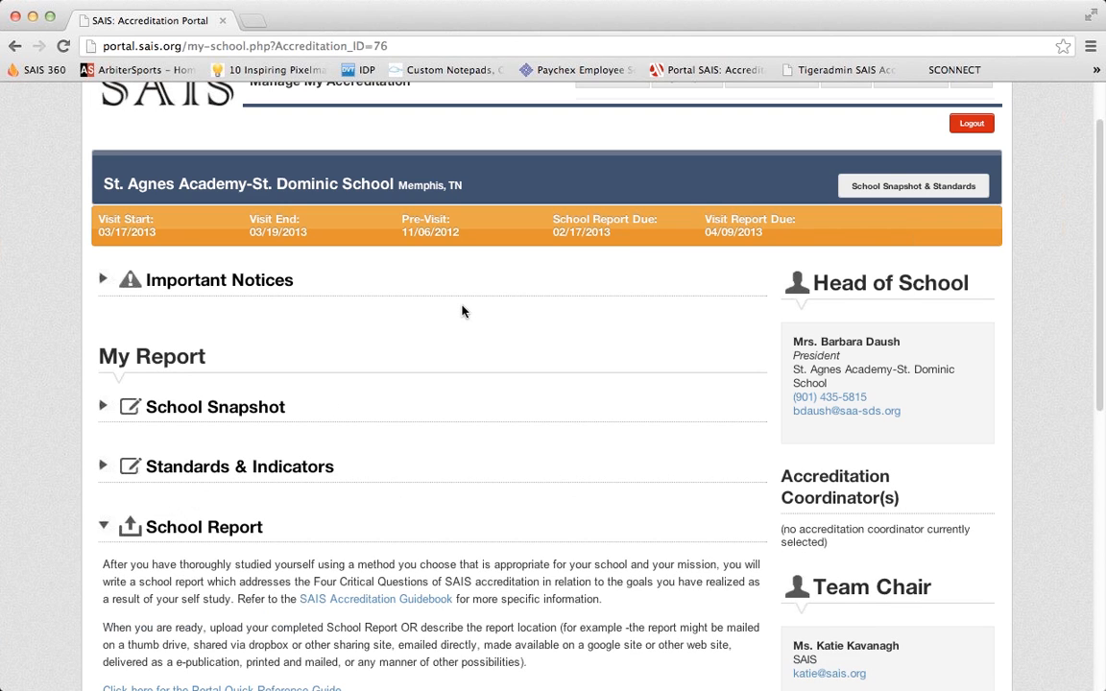
left_click(196, 529)
Expand the School Snapshot section and mark the brief overview of the school as complete.
left_click(249, 408)
scroll(405, 401, "down", 4)
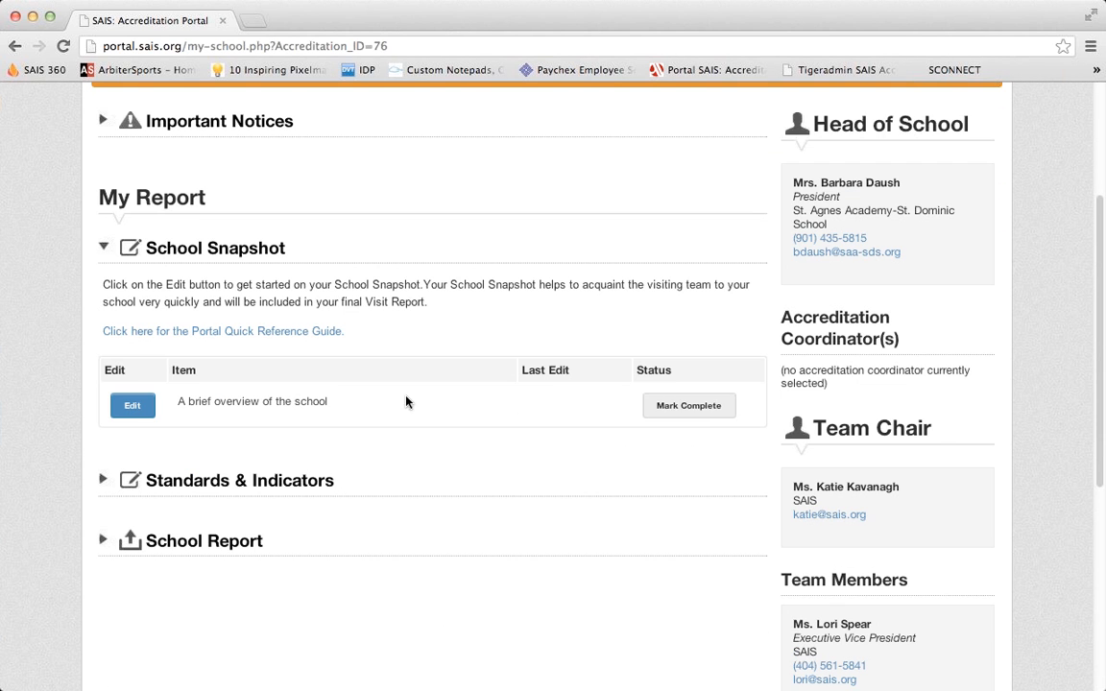
left_click(725, 411)
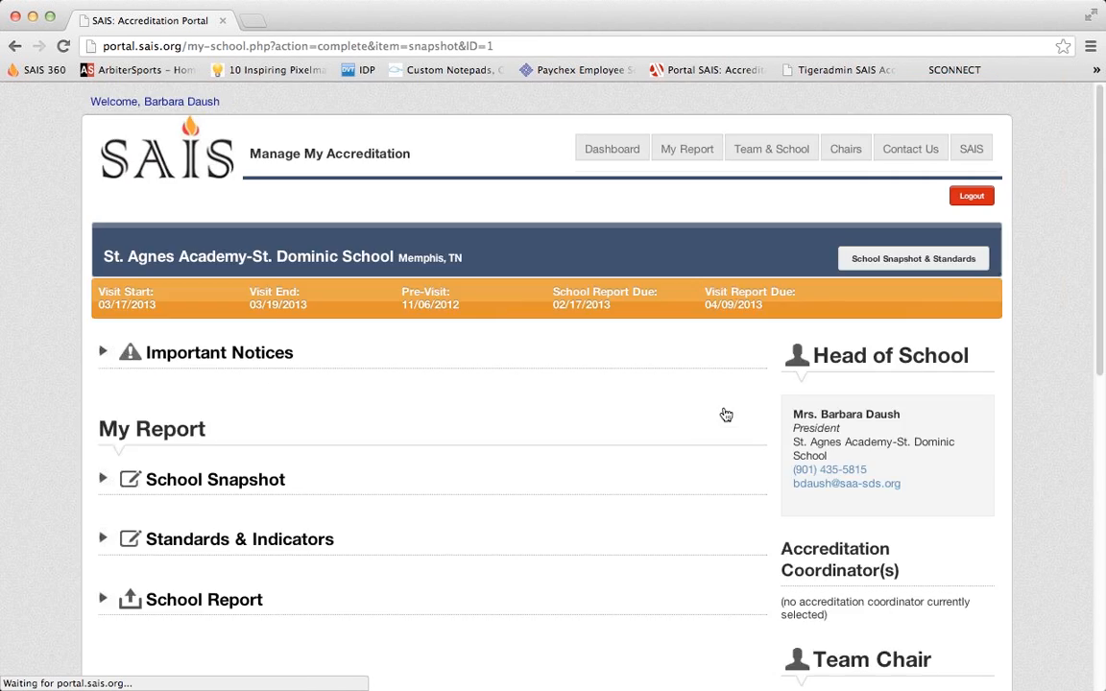
Mark SAIS Standard 1: Mission and SAIS Standard 2: Governance & Leadership as complete under Standards & Indicators.
left_click(221, 540)
scroll(531, 471, "down", 5)
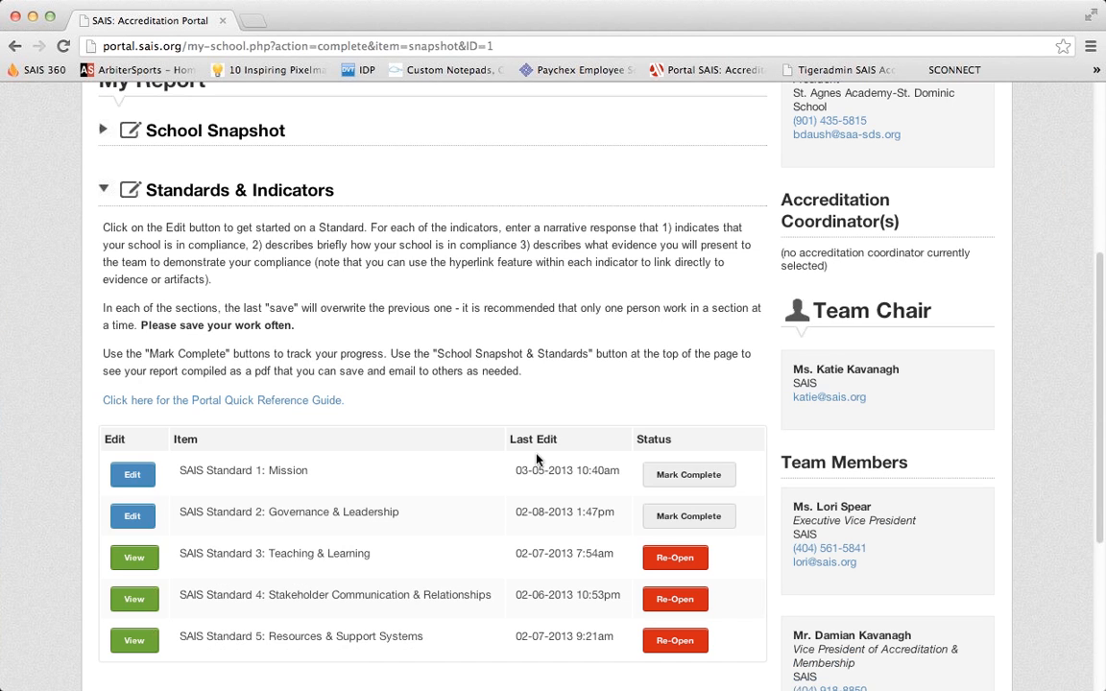
left_click(695, 477)
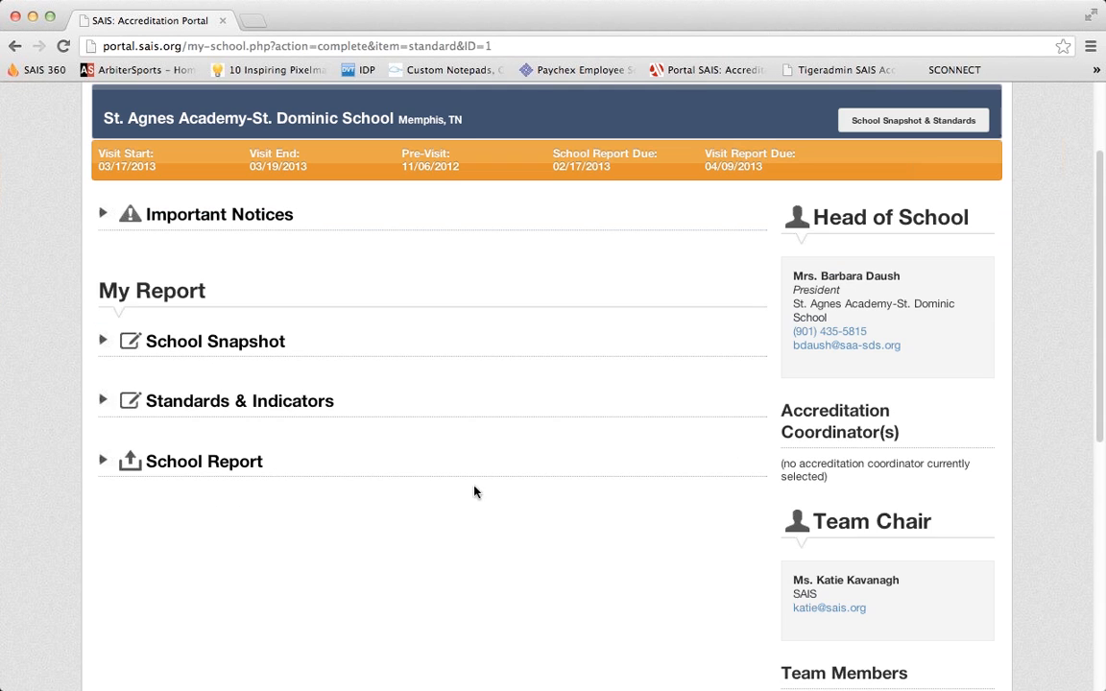
left_click(297, 411)
scroll(711, 509, "down", 3)
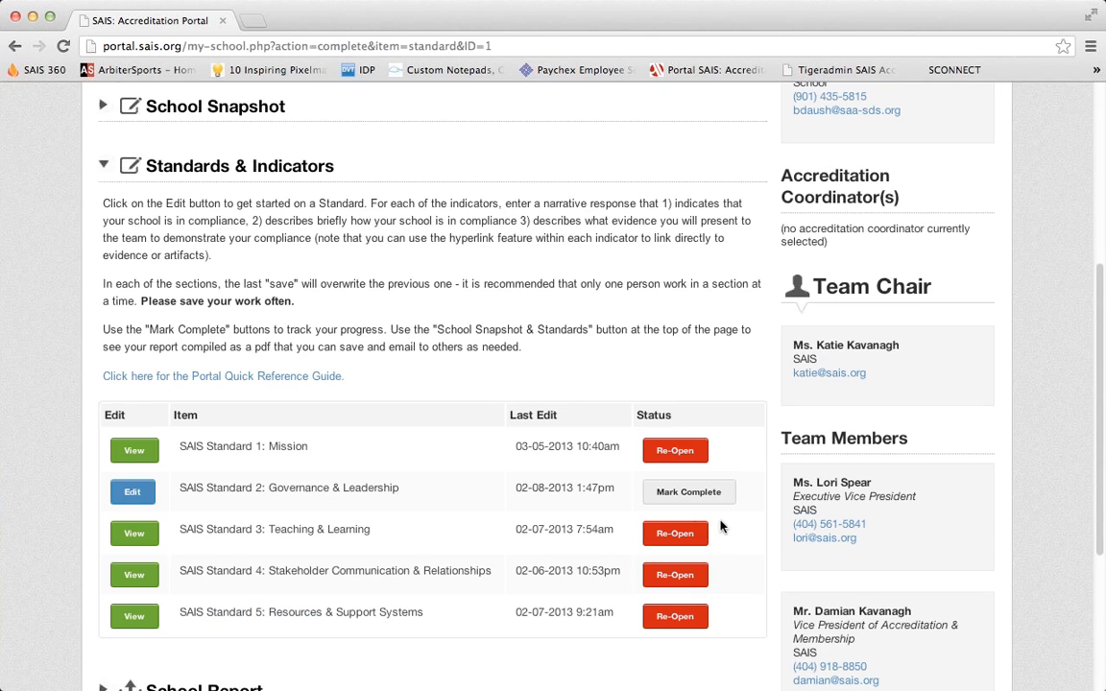
left_click(684, 496)
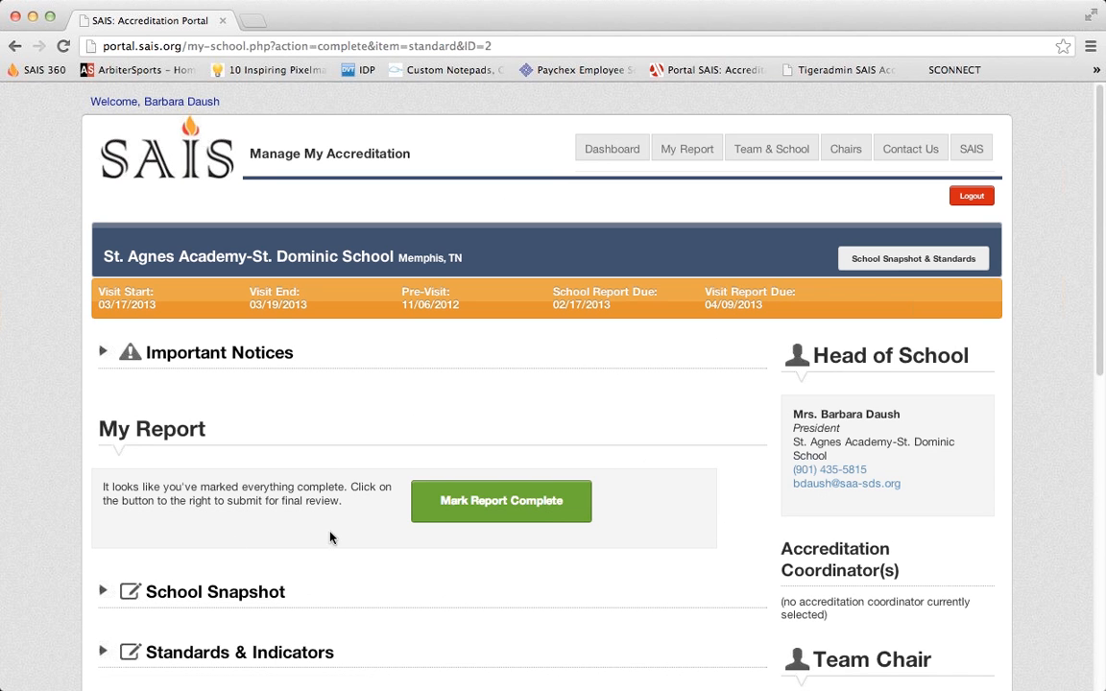
Start marking the whole report complete for final review, and cancel the submission at the confirmation.
left_click(534, 504)
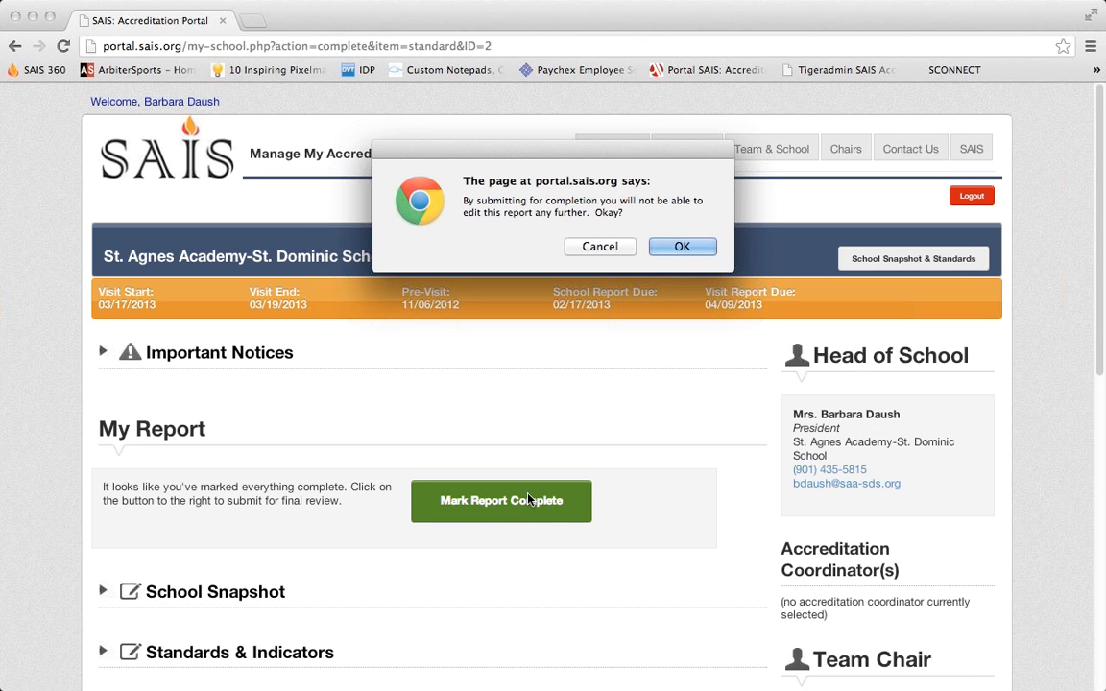
left_click_drag(506, 160, 471, 159)
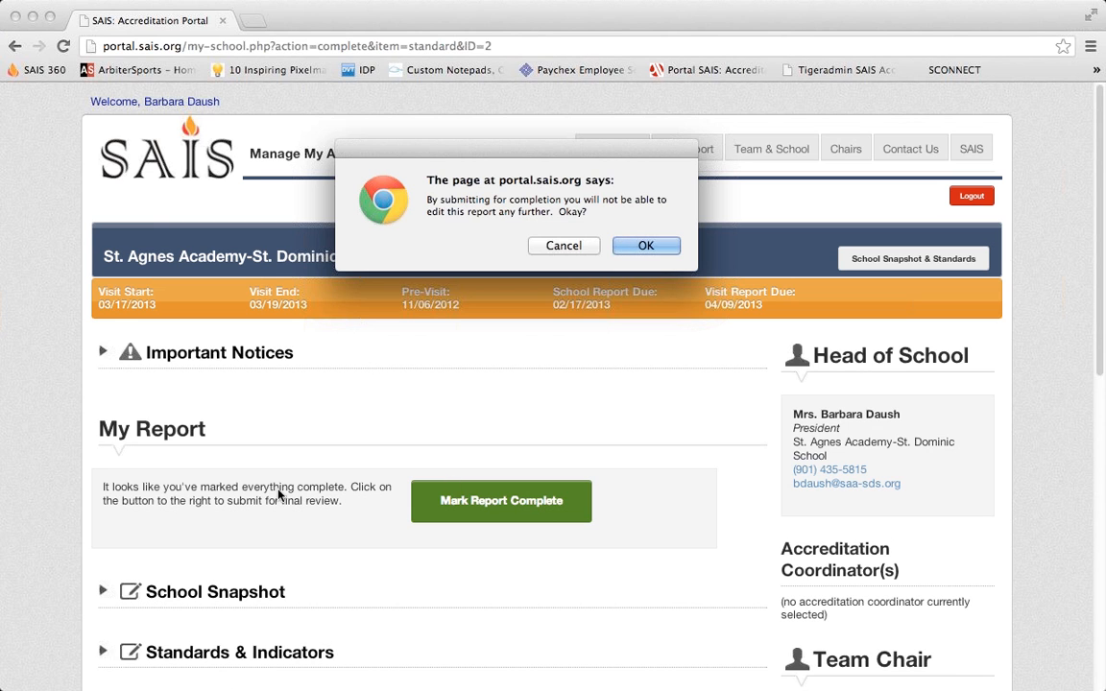
left_click(574, 248)
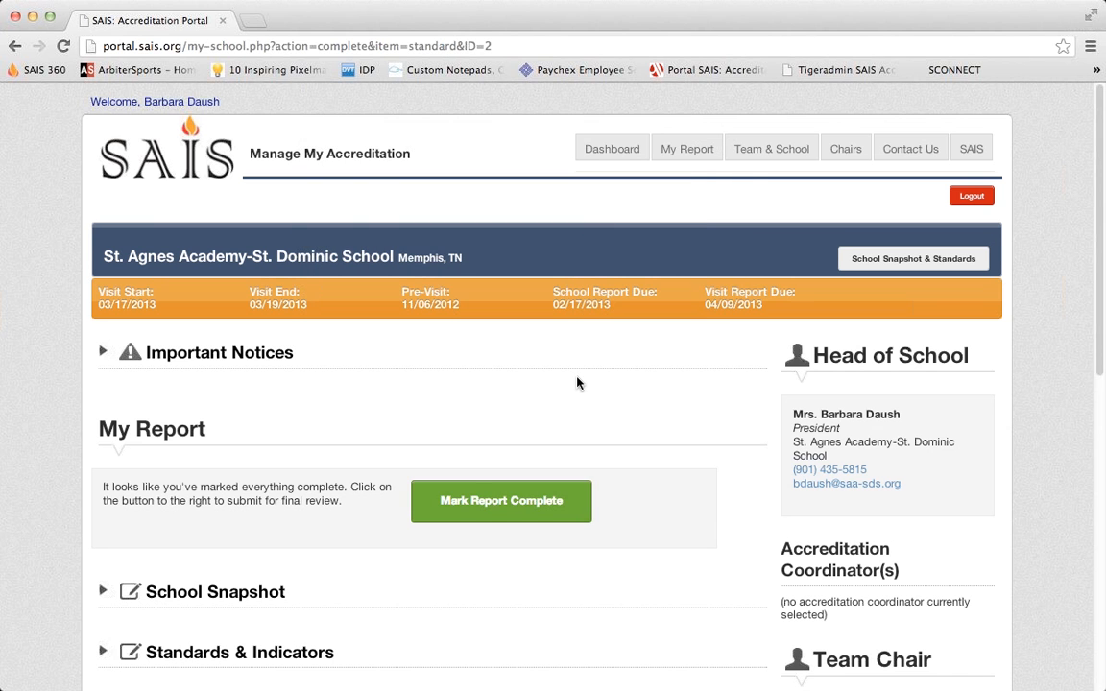
Re-open the brief overview of the school in the School Snapshot section.
scroll(580, 379, "down", 5)
left_click(247, 276)
scroll(607, 402, "down", 2)
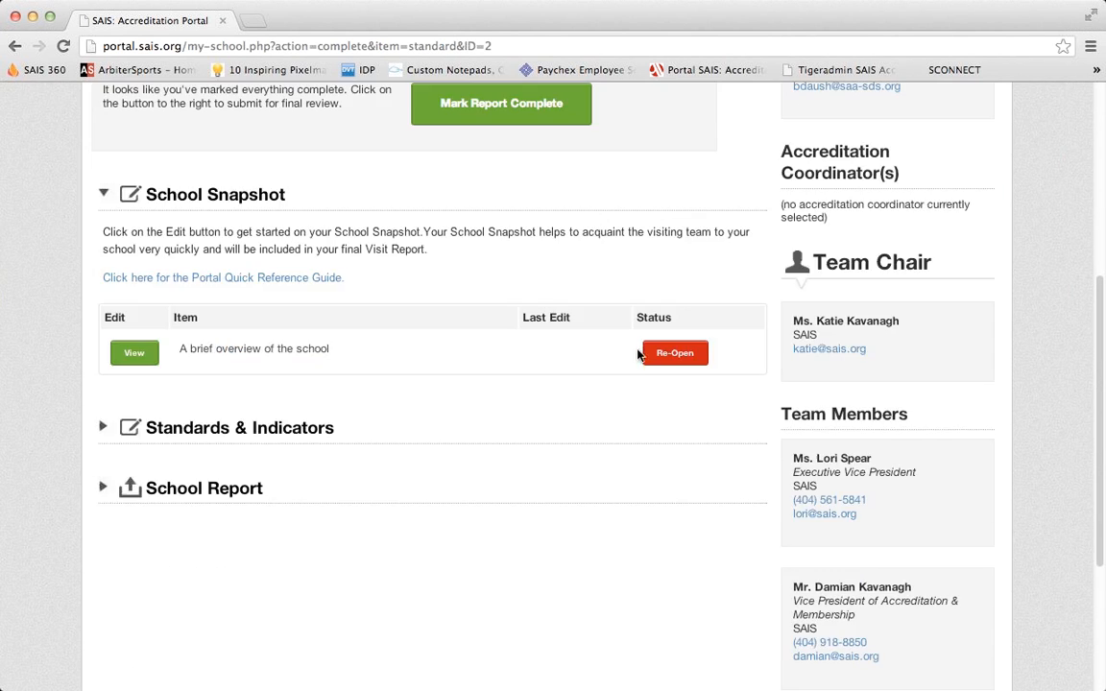
left_click(664, 356)
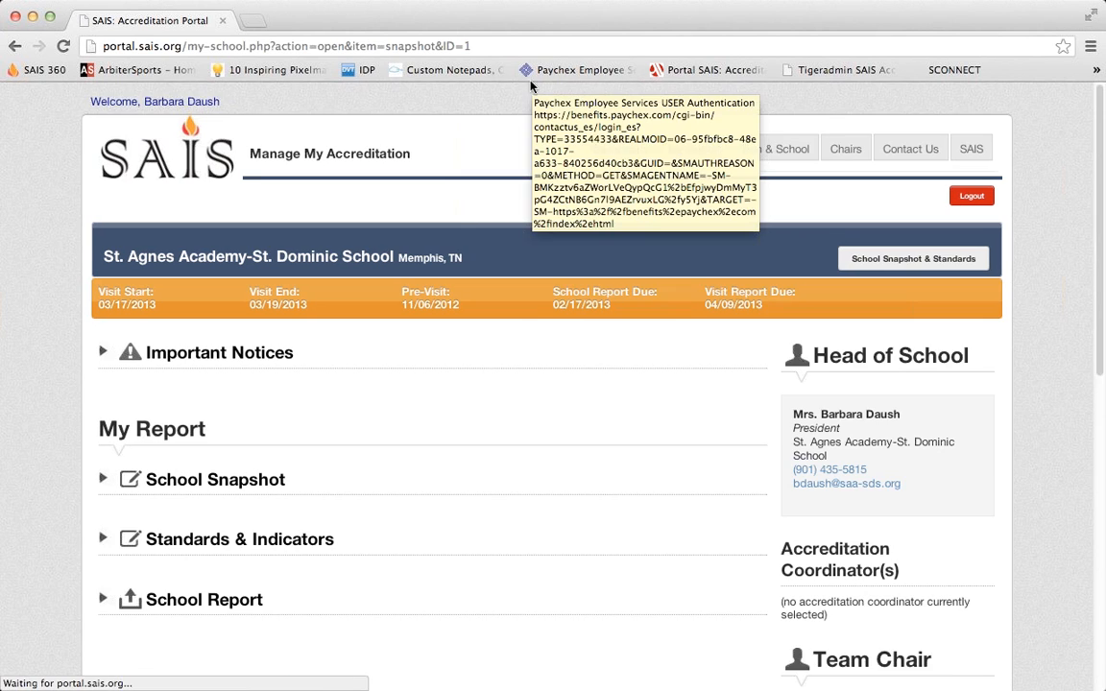
Re-open SAIS Standard 1: Mission and SAIS Standard 2: Governance & Leadership under Standards & Indicators.
scroll(384, 466, "down", 1)
left_click(310, 488)
scroll(557, 432, "down", 4)
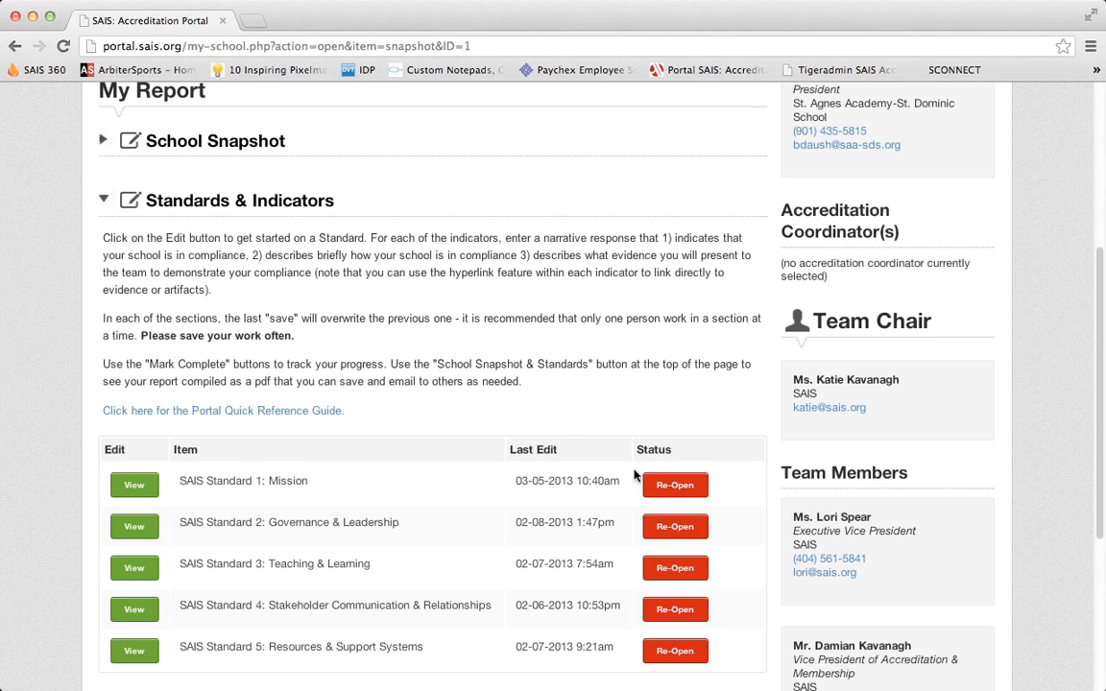
left_click(672, 485)
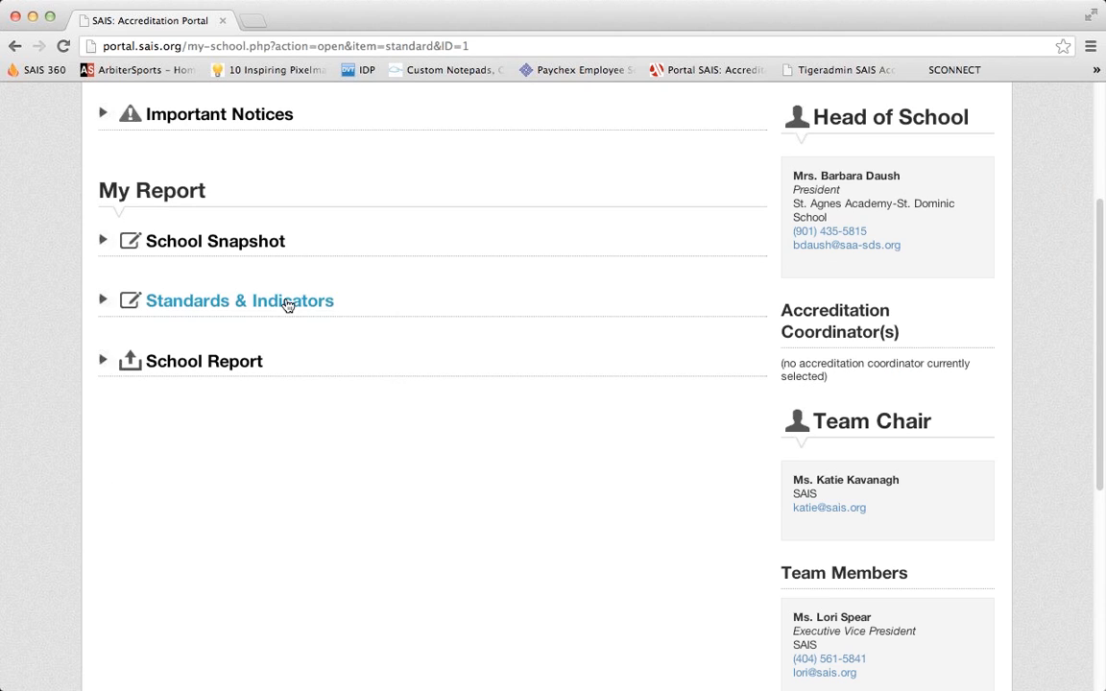
left_click(286, 304)
scroll(566, 384, "down", 4)
left_click(692, 420)
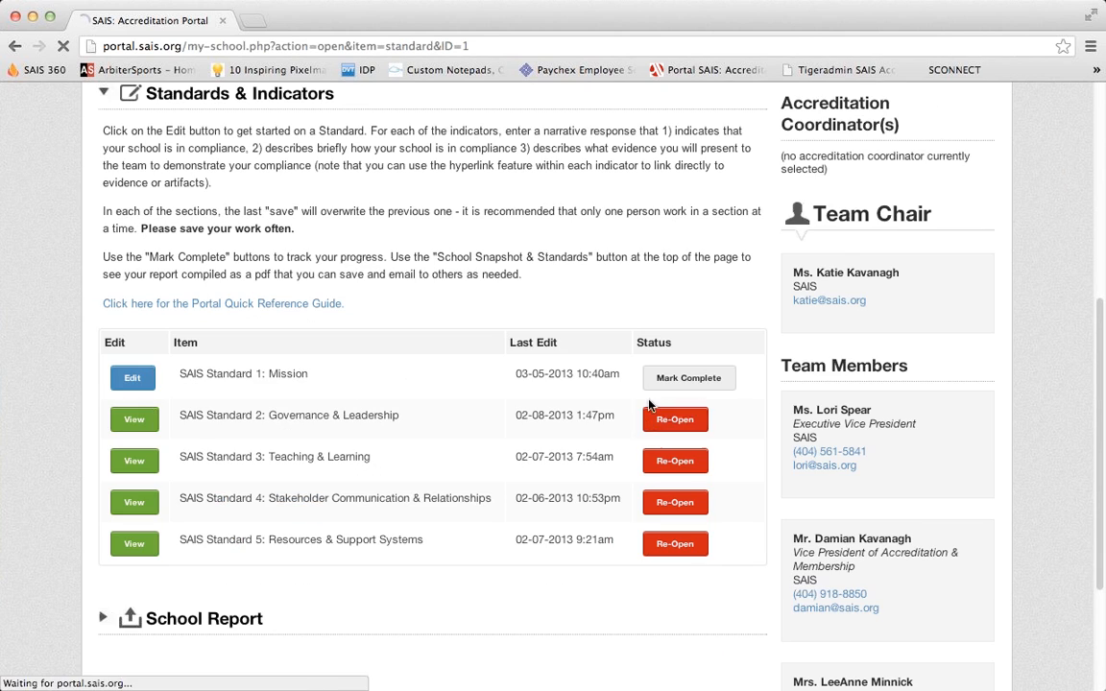
Review the status of the five SAIS standards under Standards & Indicators, and collapse the section.
scroll(451, 379, "down", 4)
left_click(277, 252)
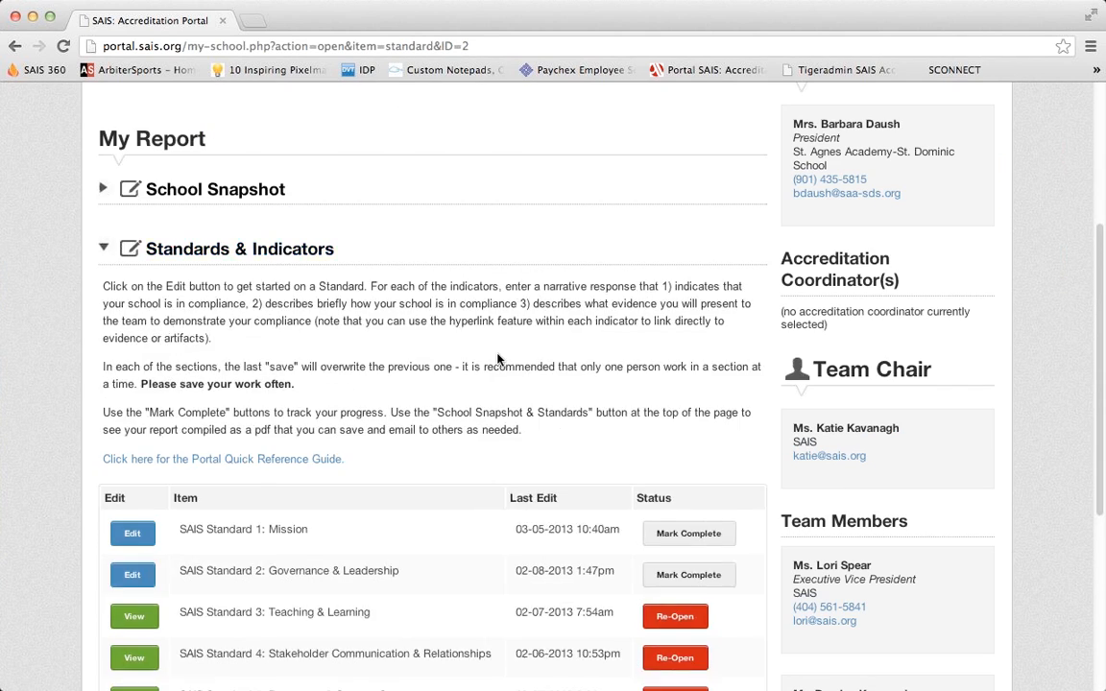
scroll(461, 365, "down", 2)
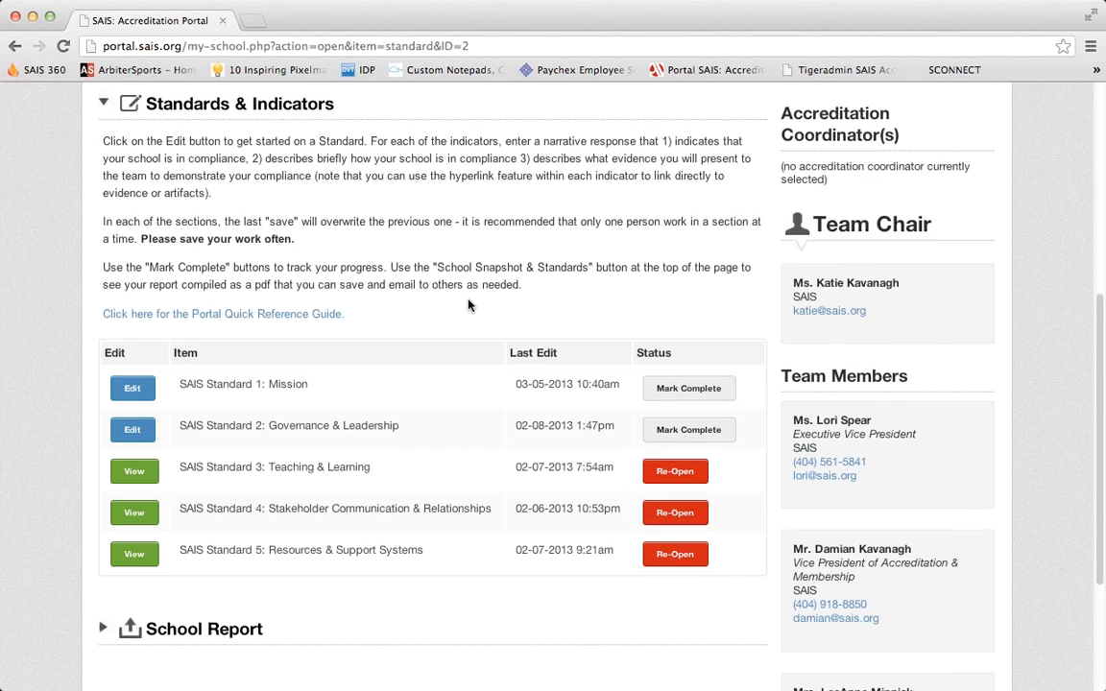
scroll(468, 306, "up", 5)
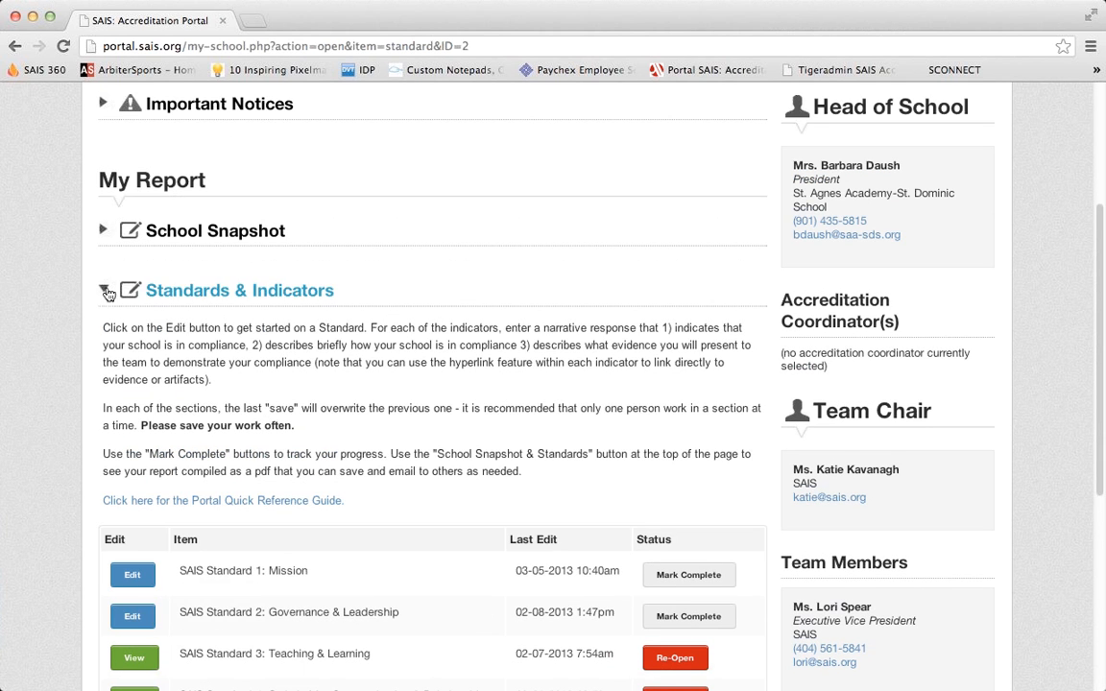
left_click(147, 286)
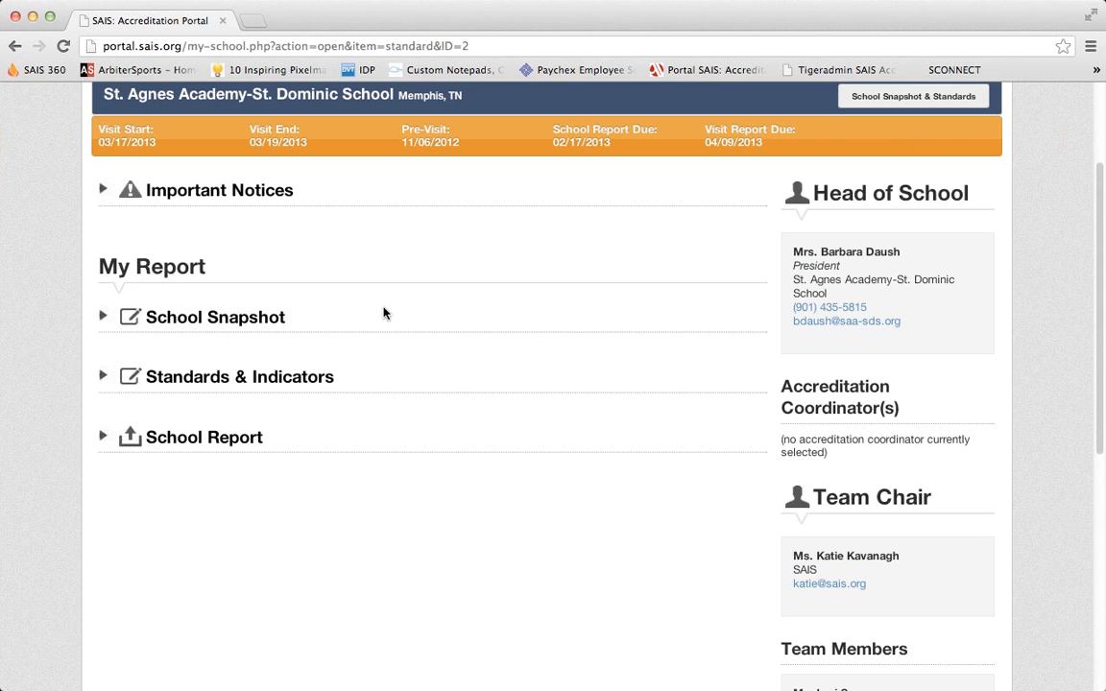
Expand the Important Notices section and open its Add a Notice form.
scroll(358, 323, "up", 3)
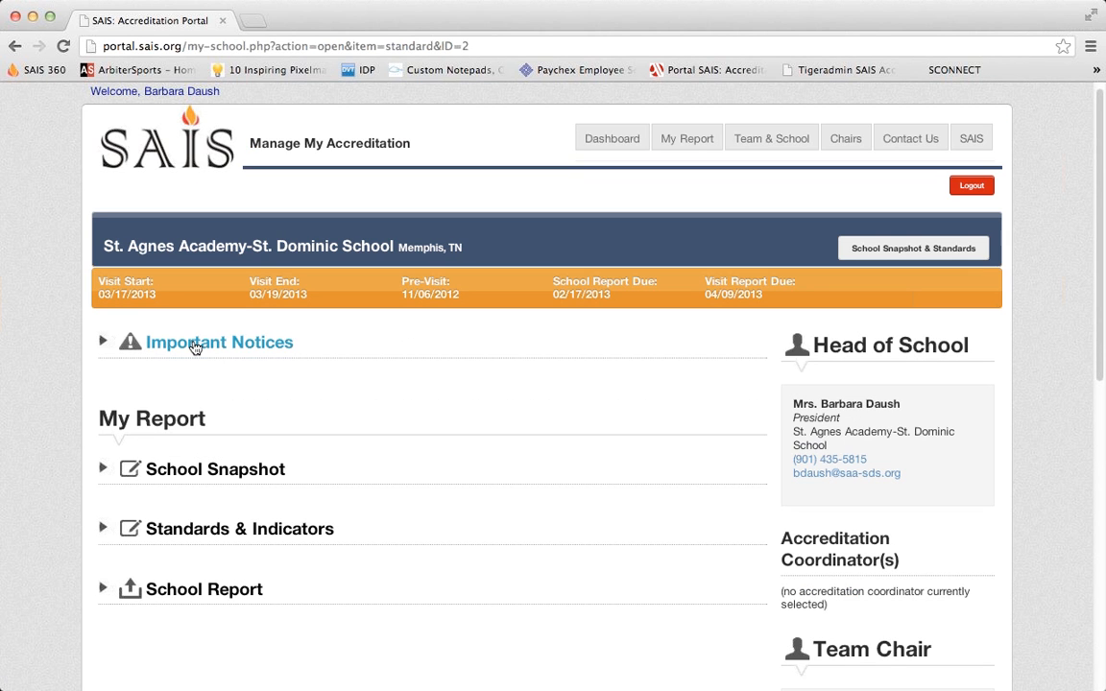
left_click(114, 344)
scroll(361, 338, "down", 3)
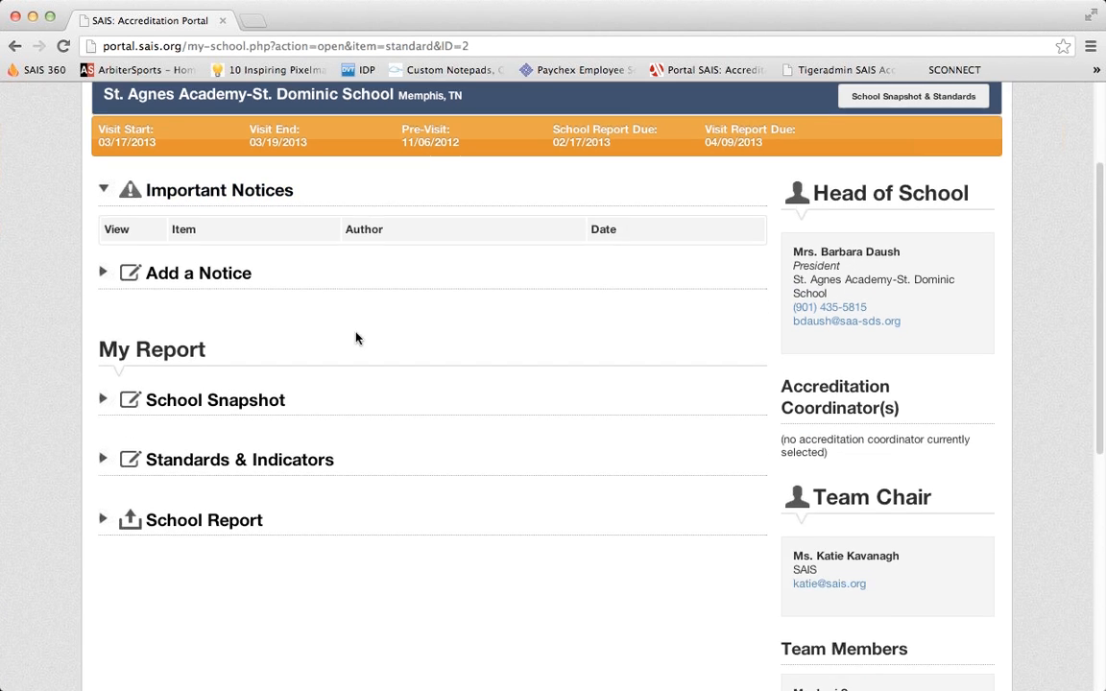
left_click(186, 278)
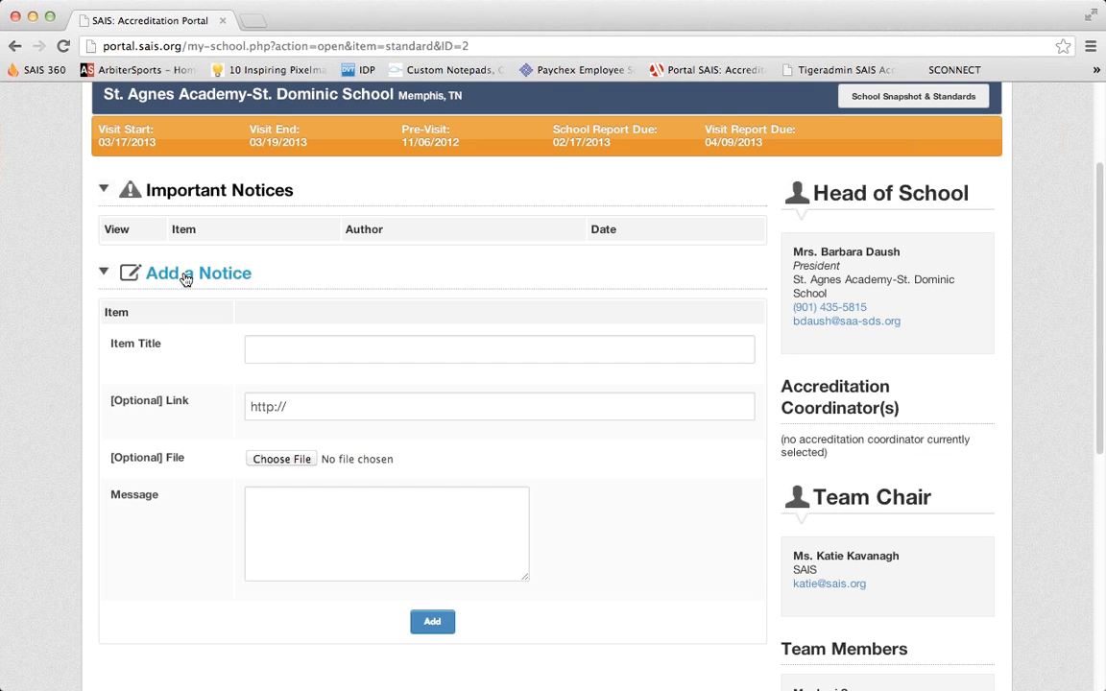
Examine the notice form's Item Title, optional Link, optional File and Message fields without filling them in.
scroll(333, 333, "down", 3)
left_click(307, 220)
left_click(323, 277)
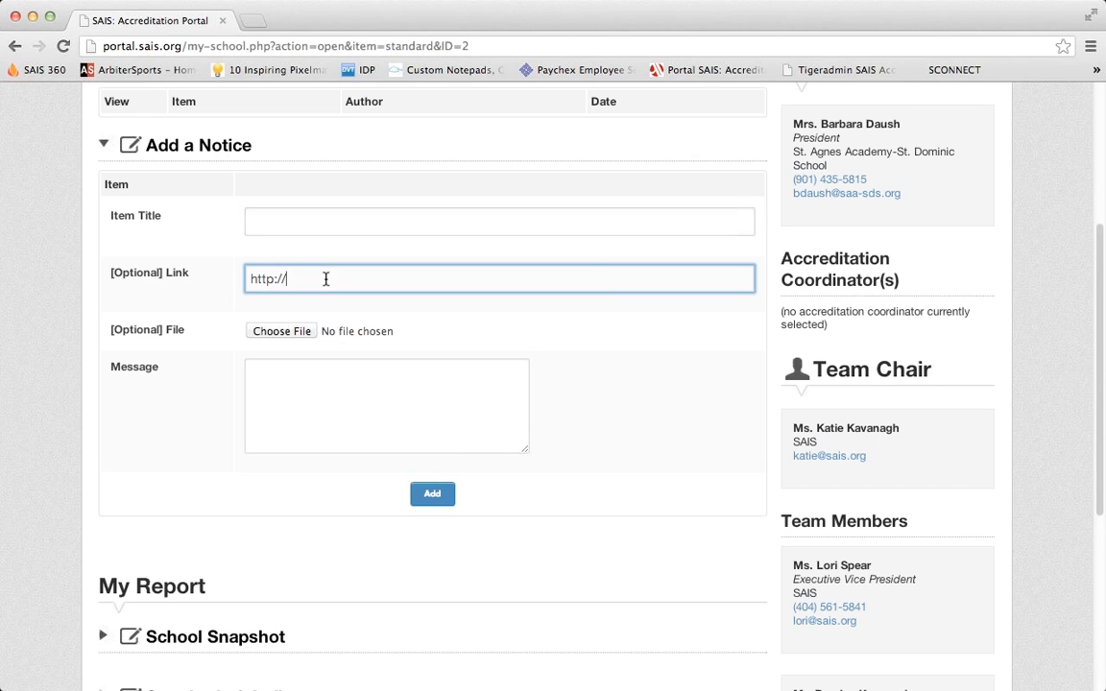
left_click(317, 376)
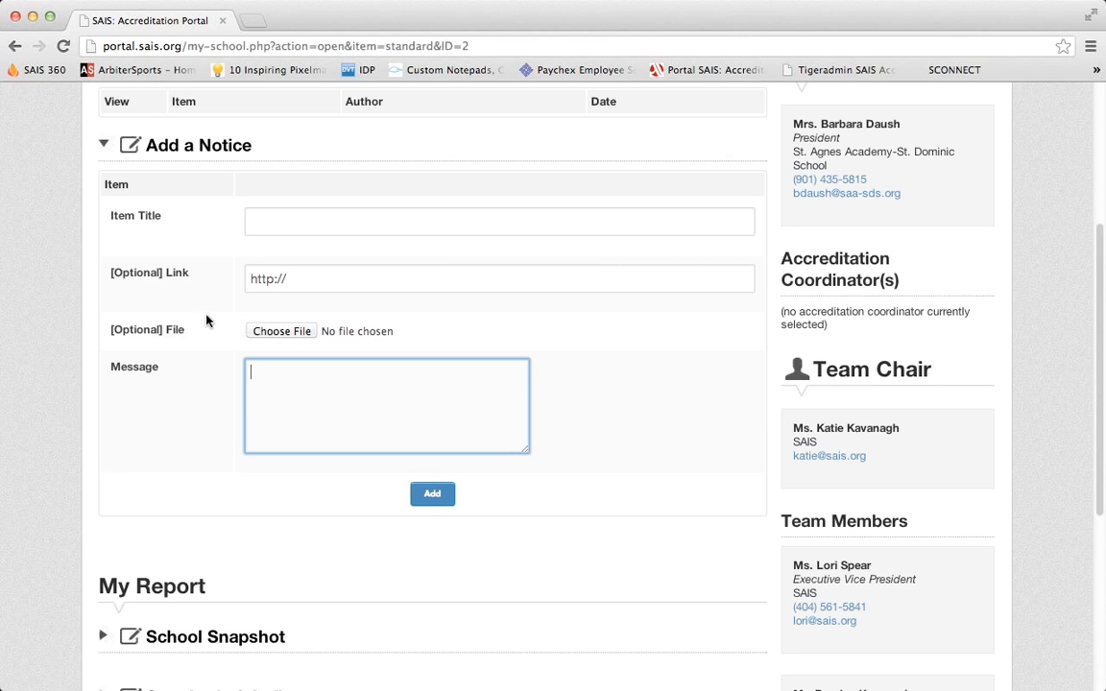
left_click(316, 220)
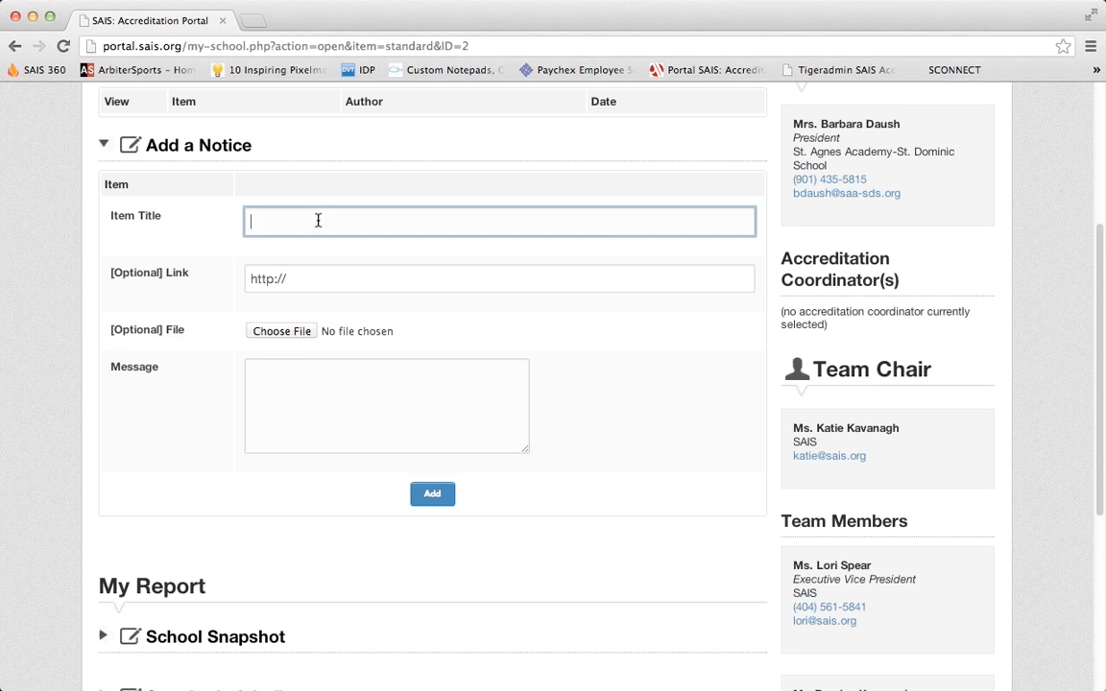
left_click(320, 272)
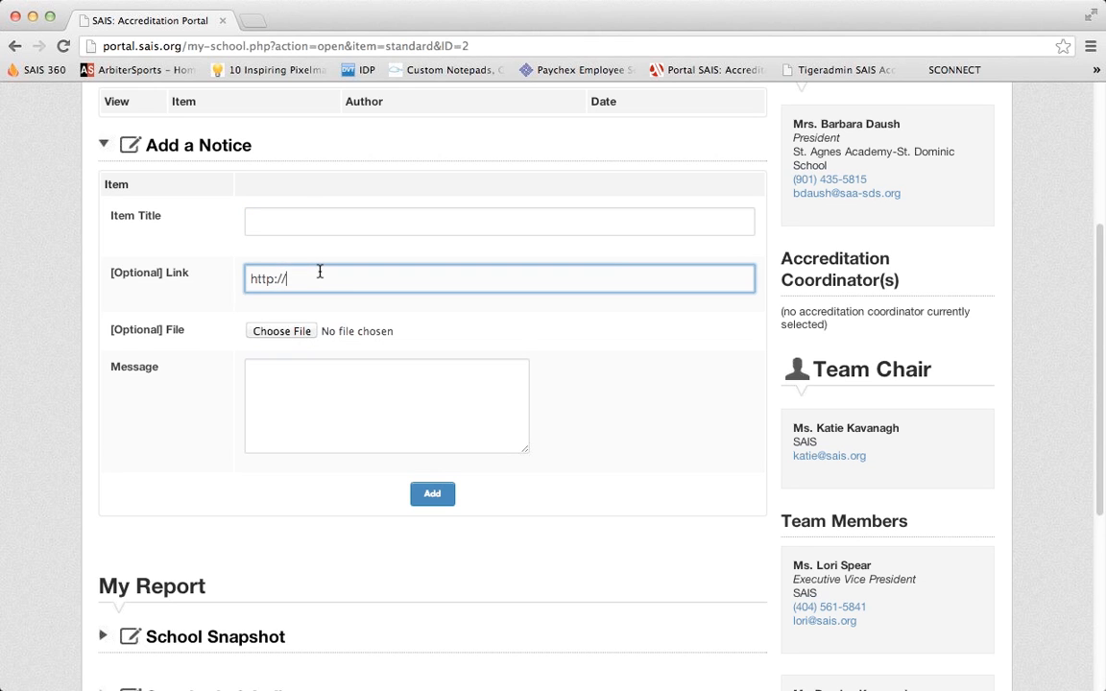
left_click(616, 419)
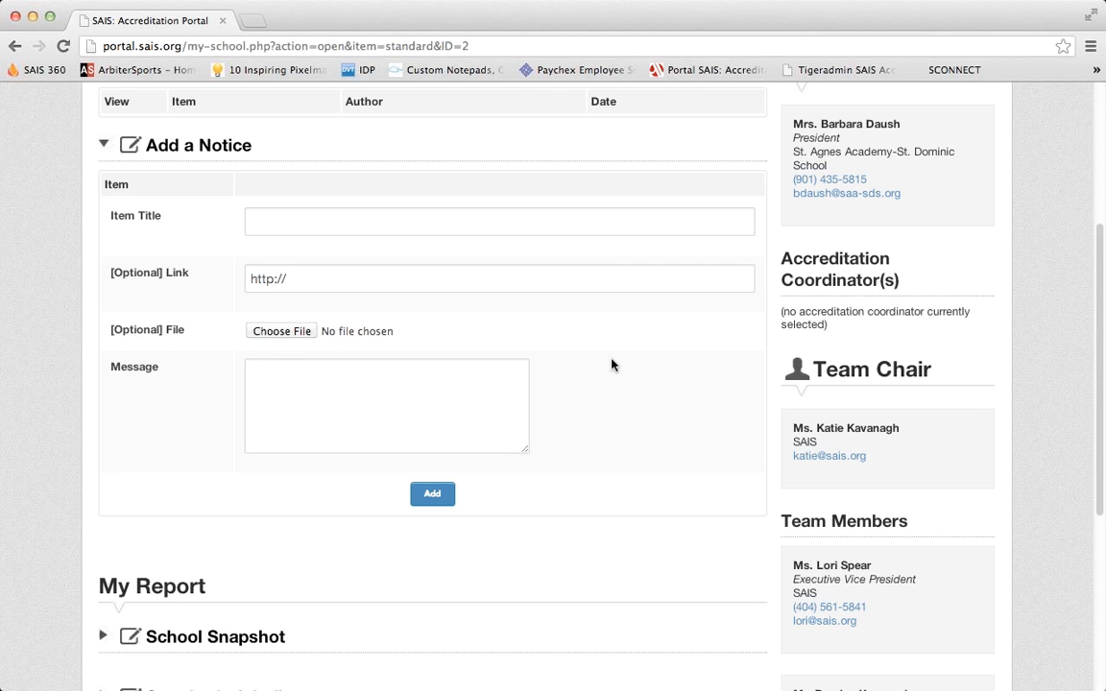
Look over the notices list, and collapse the Add a Notice form and the Important Notices section.
scroll(612, 365, "up", 3)
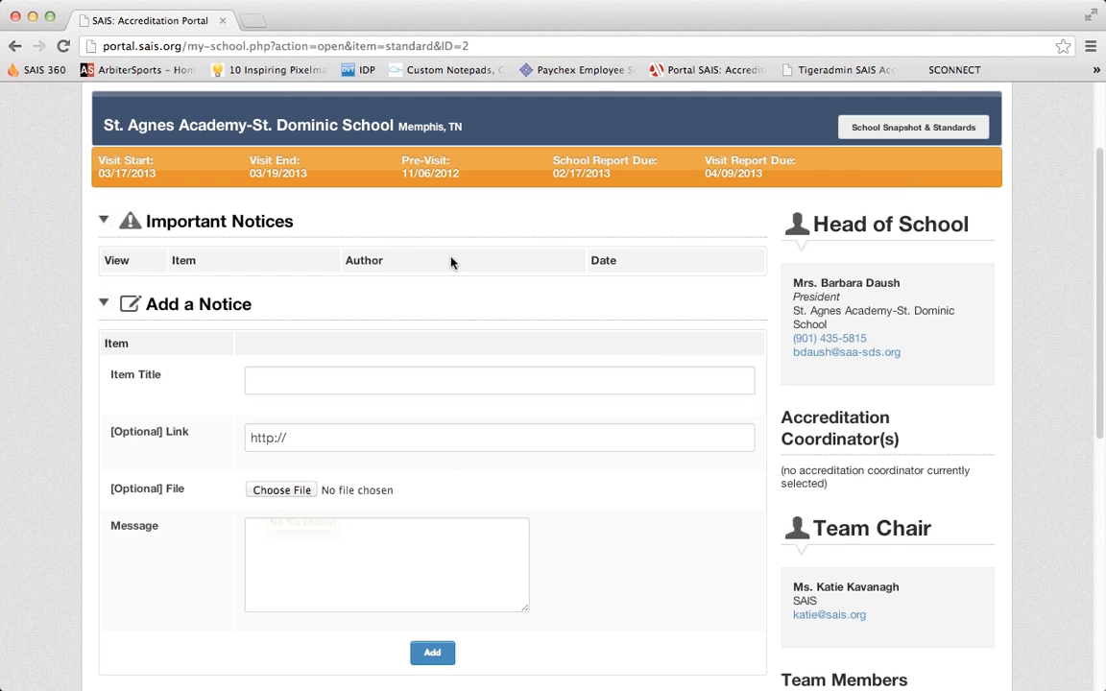
scroll(451, 311, "down", 1)
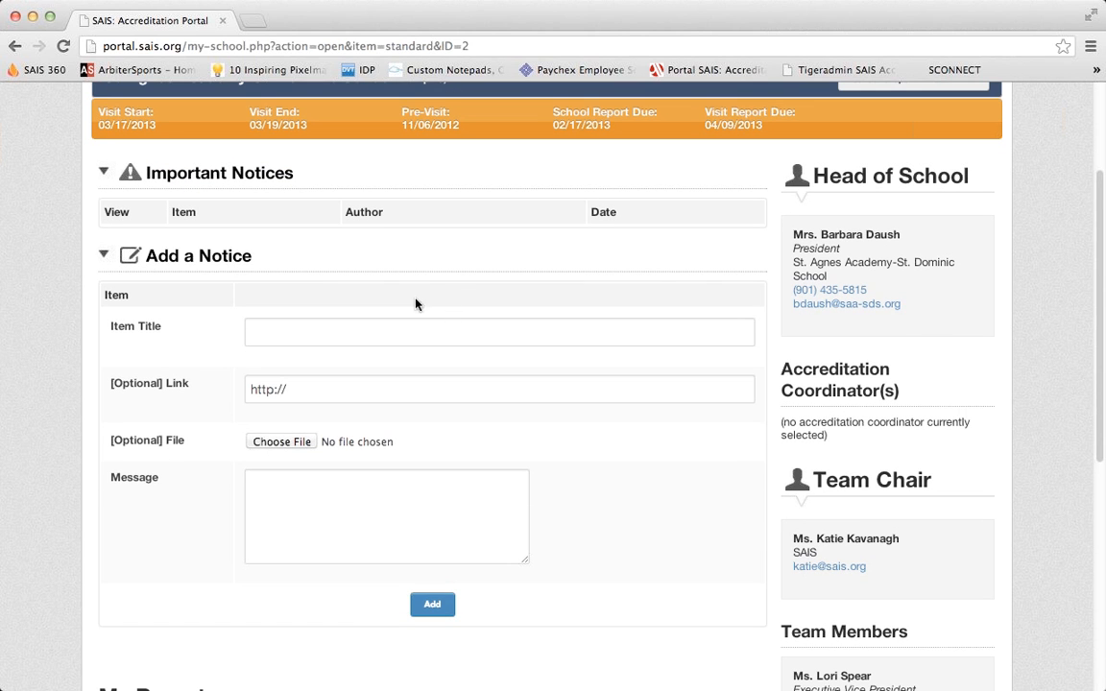
left_click(106, 256)
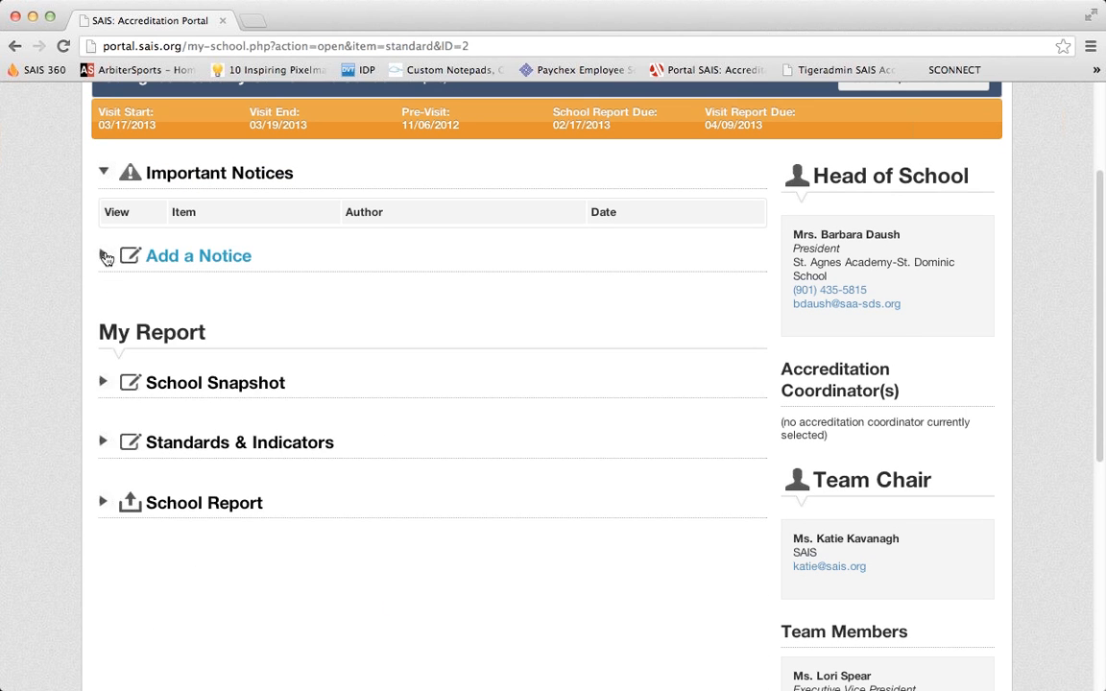
left_click(105, 176)
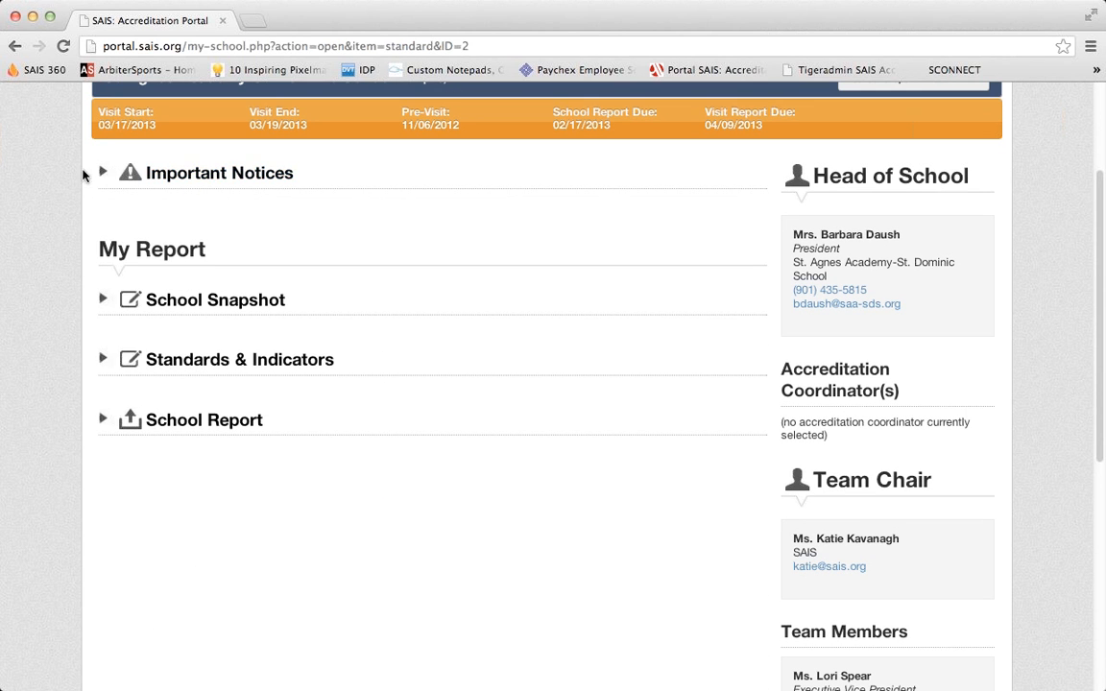
Expand Standards & Indicators and open SAIS Standard 1: Mission for editing.
left_click(199, 368)
scroll(441, 314, "down", 1)
scroll(441, 315, "down", 6)
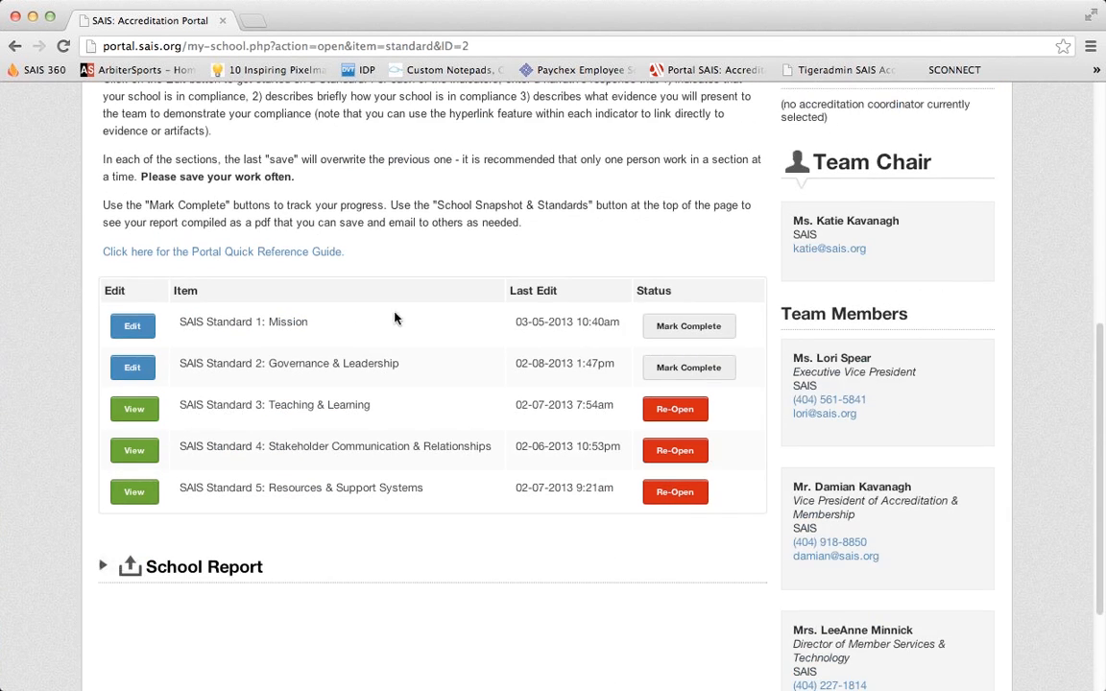
left_click(131, 326)
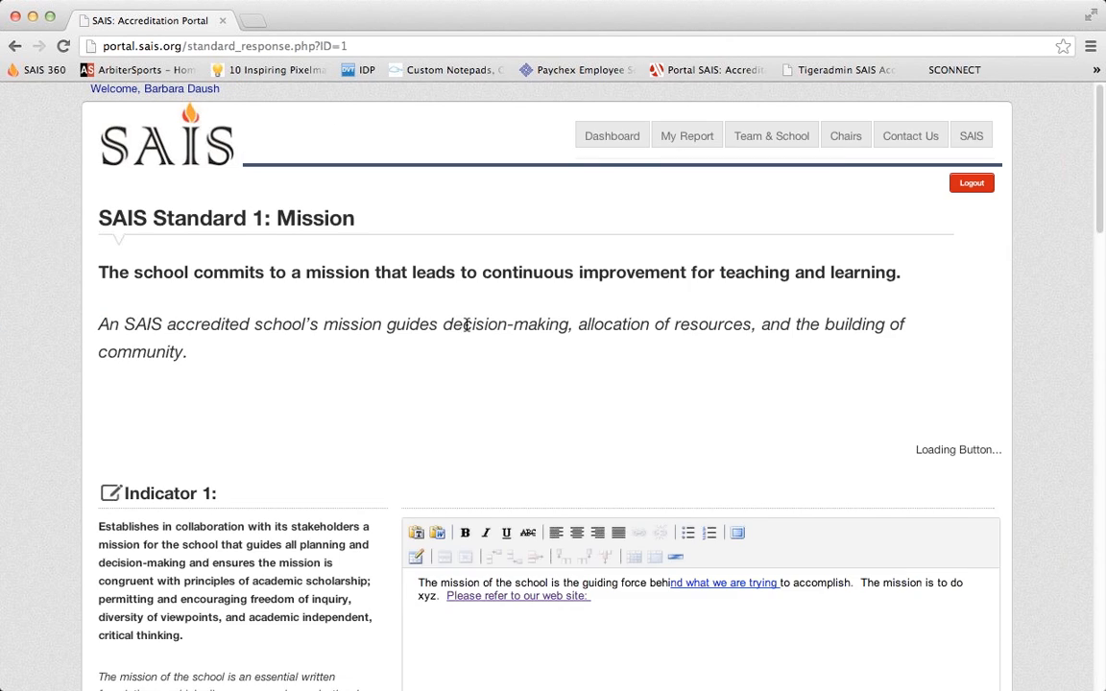
Review the Indicator 1 response of SAIS Standard 1: Mission, save all responses, and return to My Report.
scroll(523, 434, "down", 5)
left_click(515, 434)
scroll(524, 425, "down", 1)
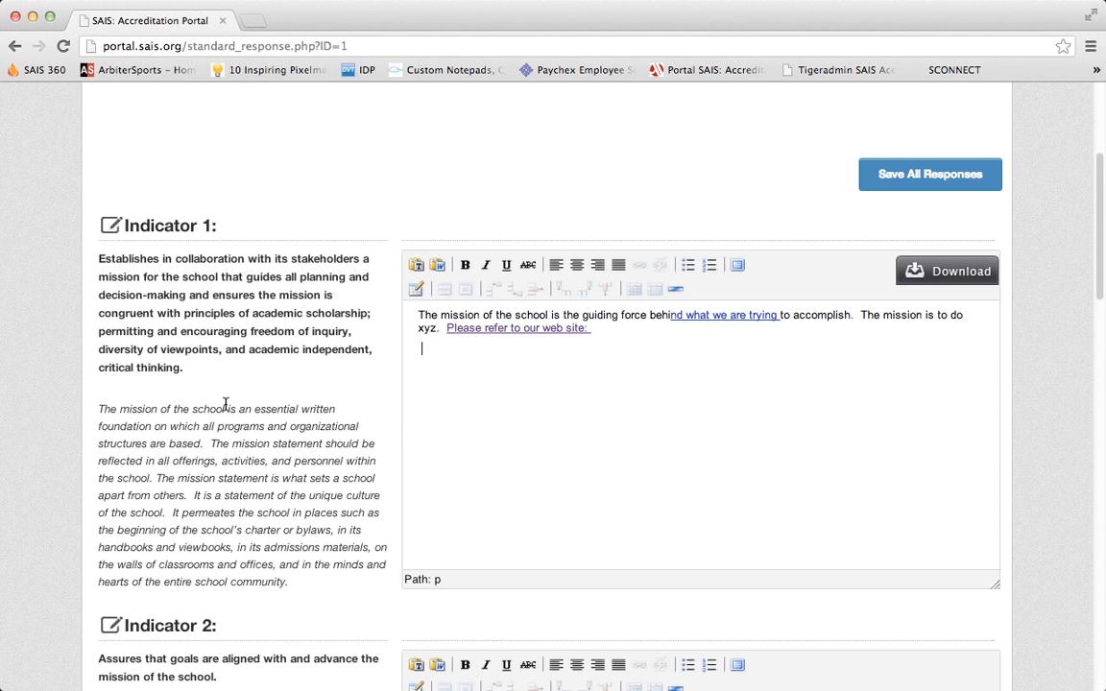
scroll(225, 408, "up", 3)
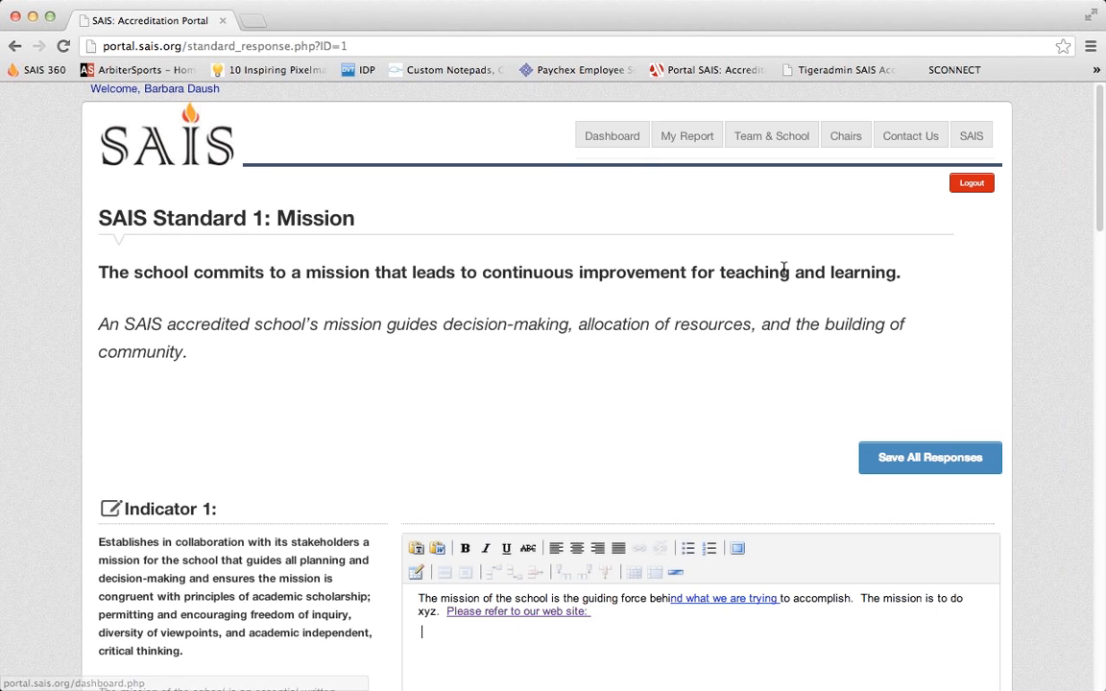
left_click(909, 451)
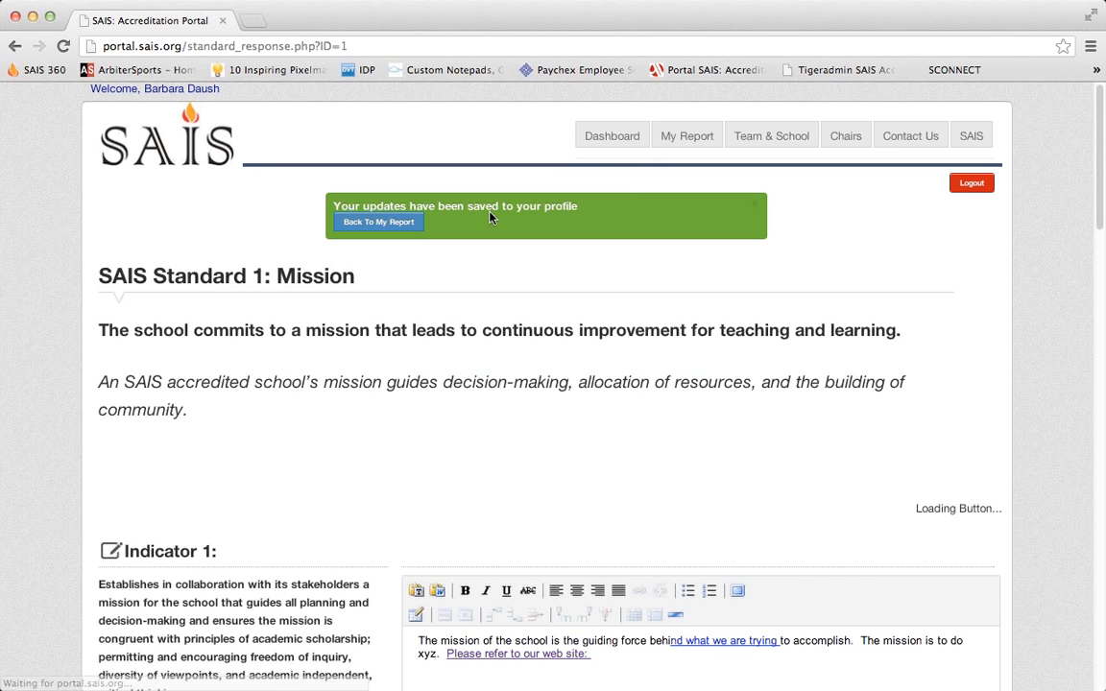
left_click(373, 219)
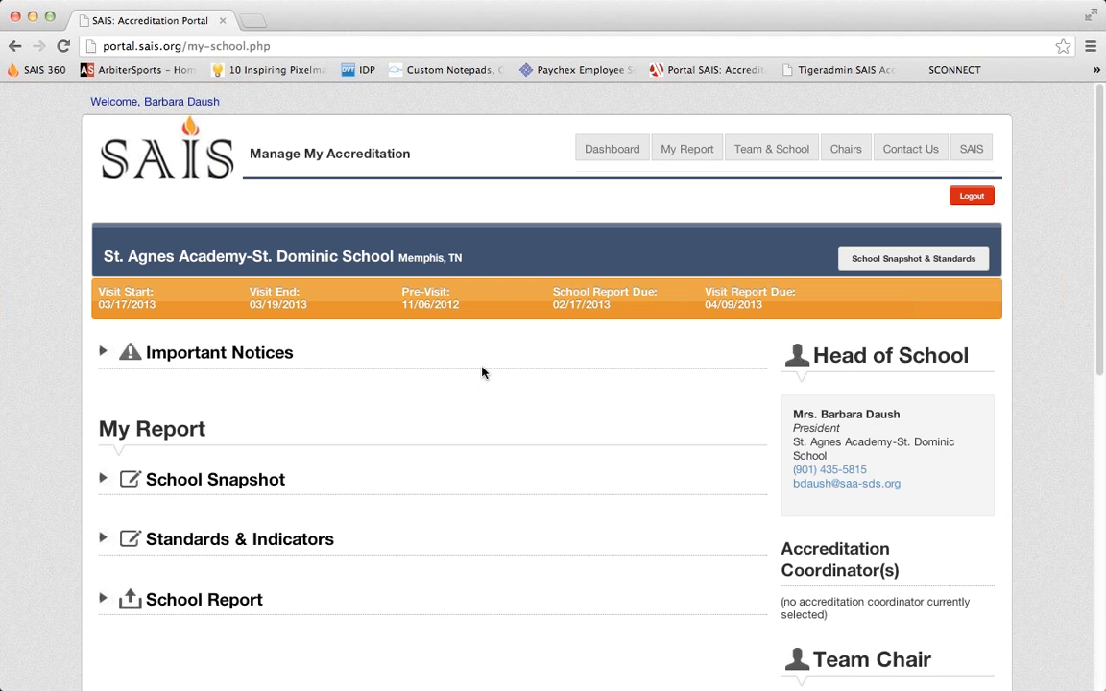
Expand the School Report section, examine its file upload and Describe Report Location options, and collapse the section.
scroll(485, 379, "down", 5)
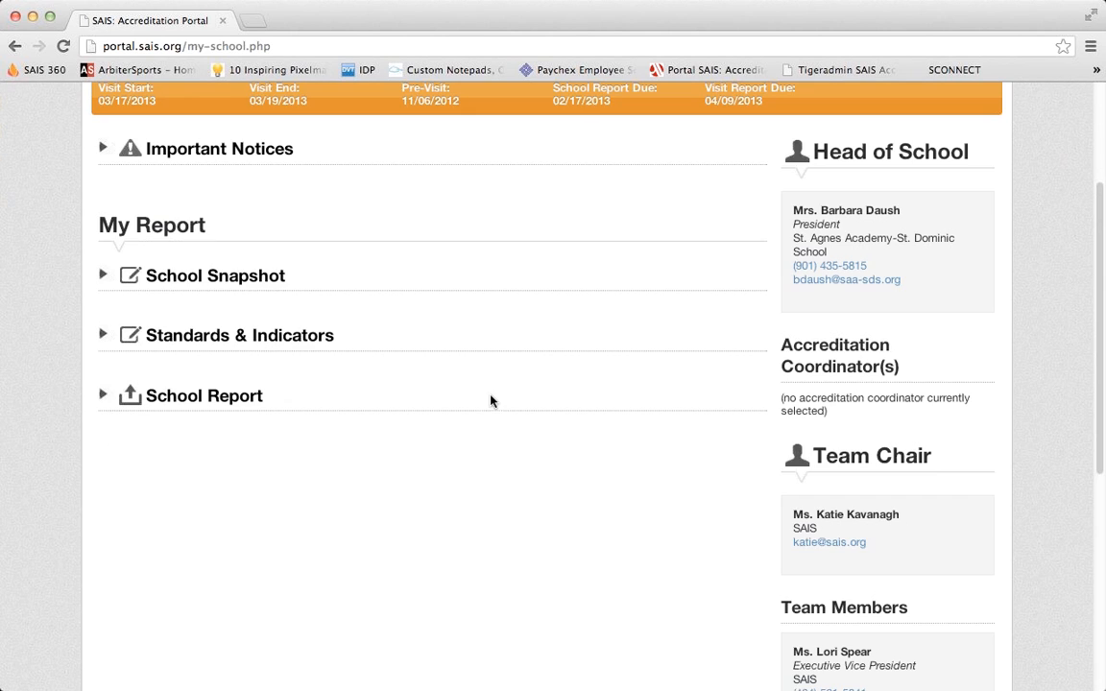
left_click(208, 397)
scroll(519, 389, "down", 3)
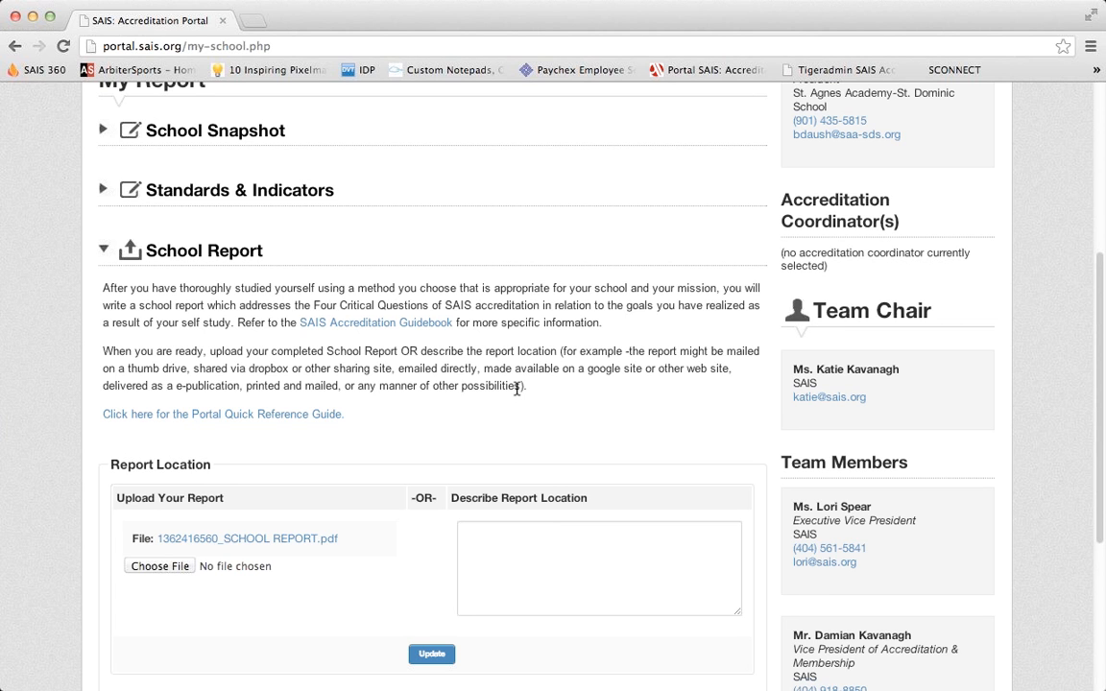
left_click(157, 254)
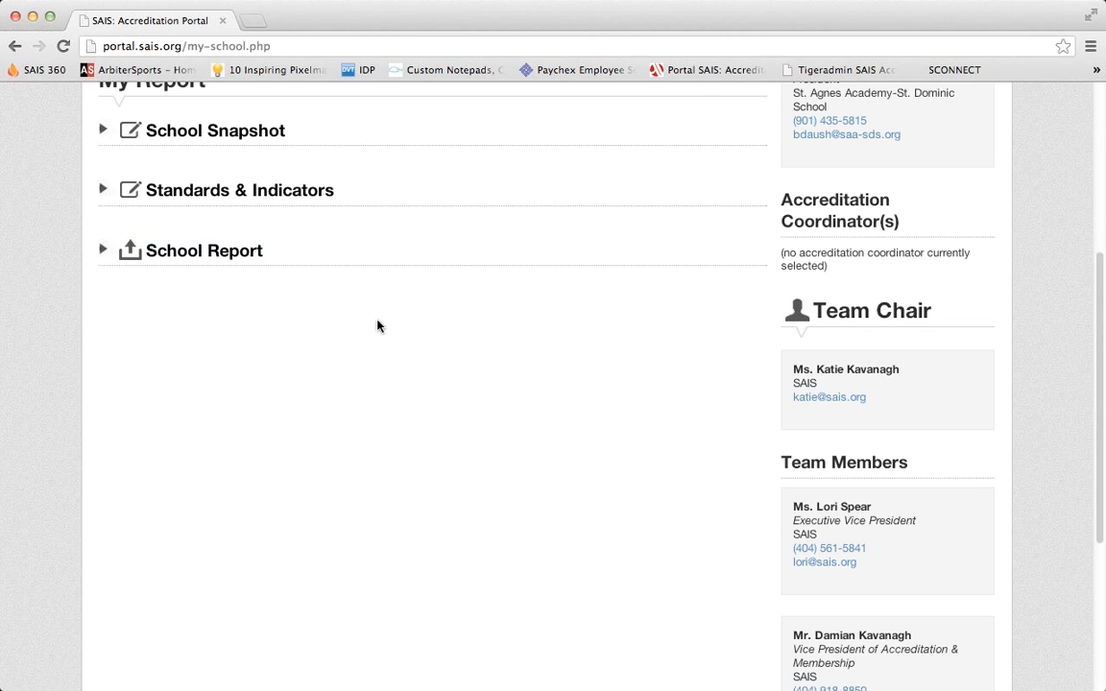
scroll(558, 341, "up", 3)
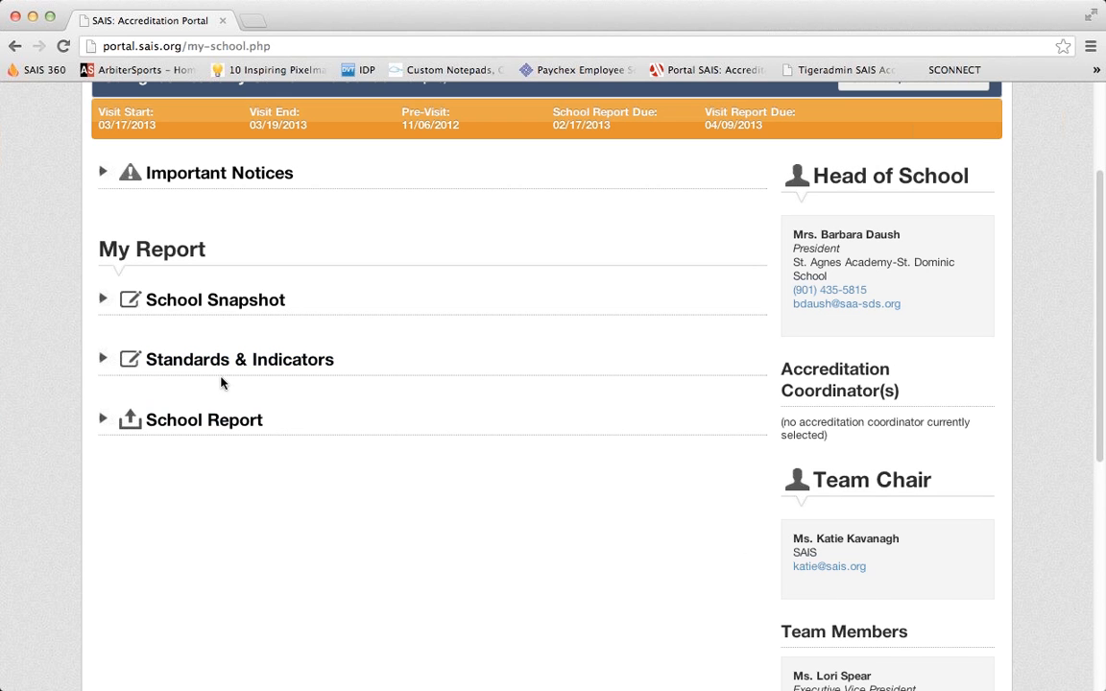
scroll(424, 424, "up", 2)
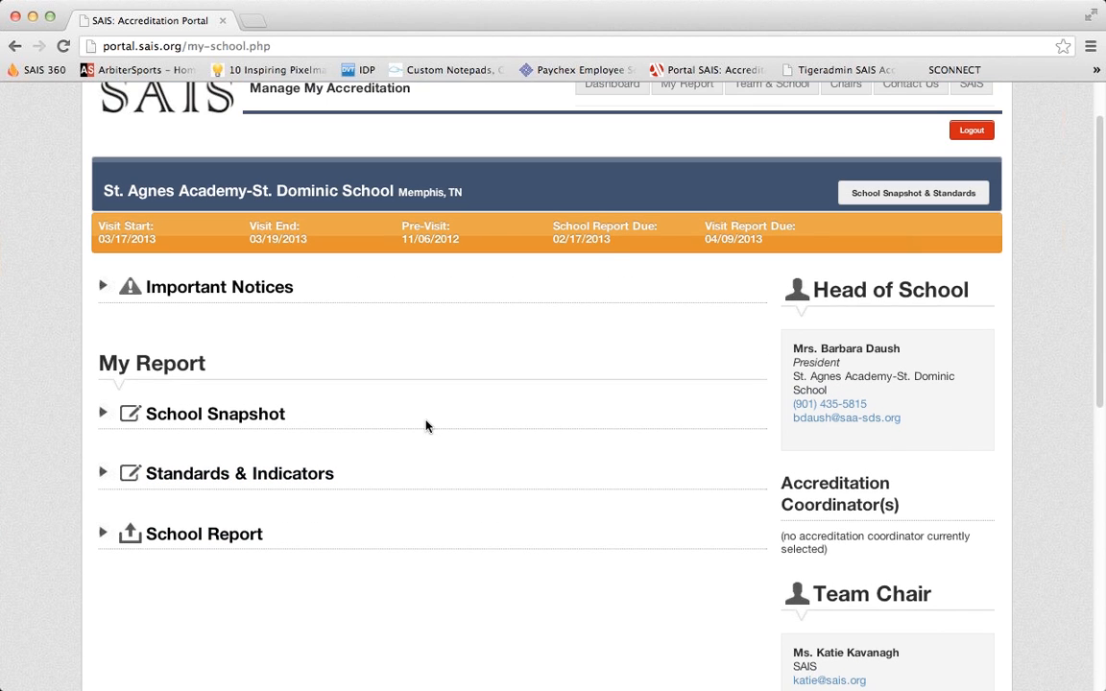
scroll(428, 426, "up", 1)
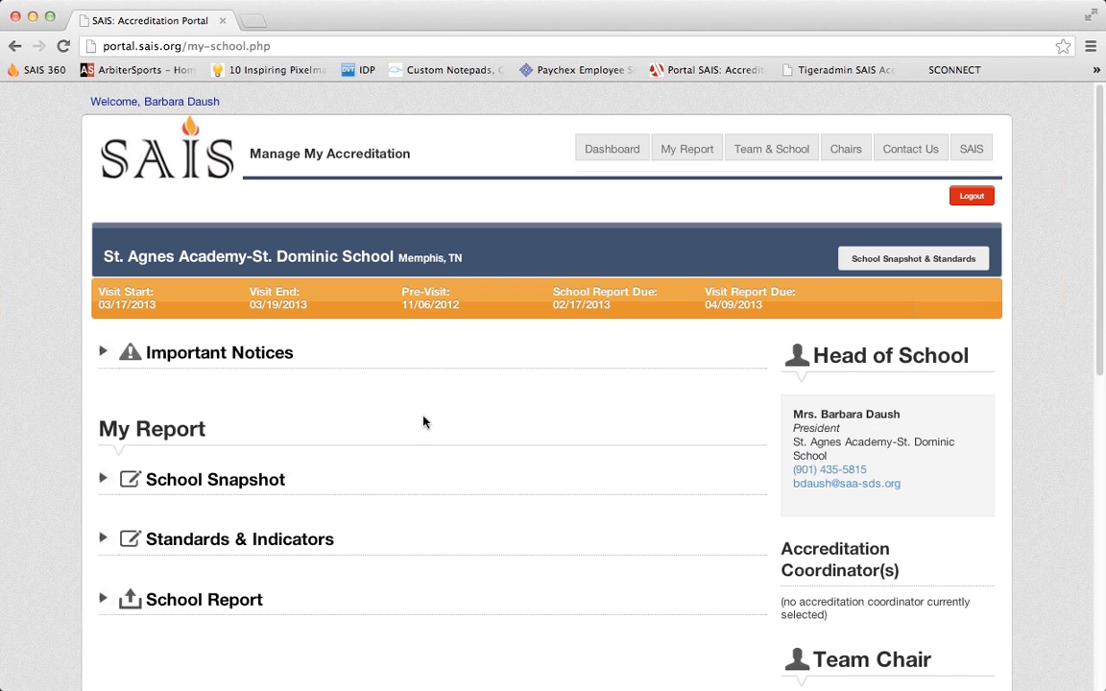
Go to the Dashboard and open St. Agnes Academy-St. Dominic School under My School for editing.
left_click(603, 151)
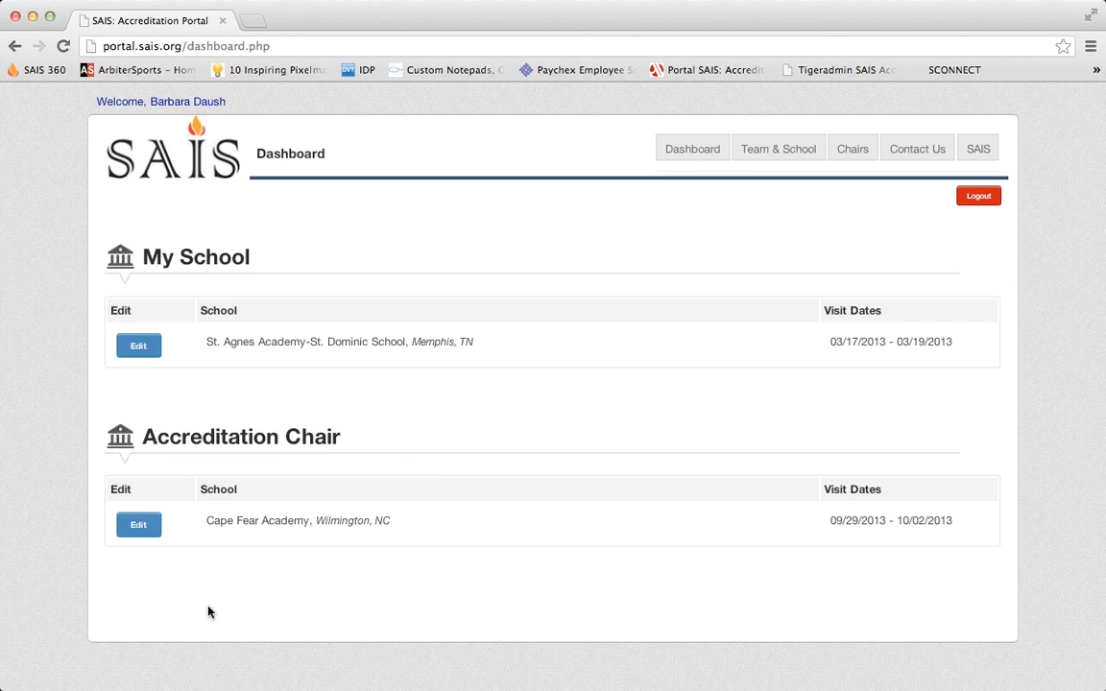
left_click_drag(213, 342, 523, 343)
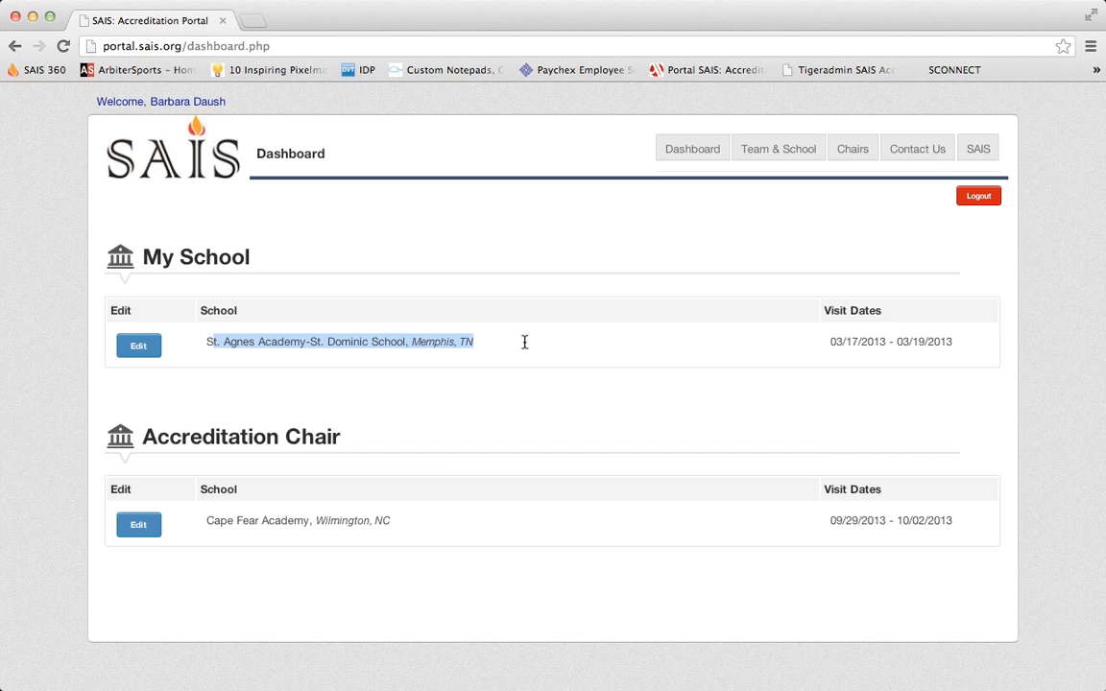
left_click(142, 346)
scroll(389, 507, "down", 2)
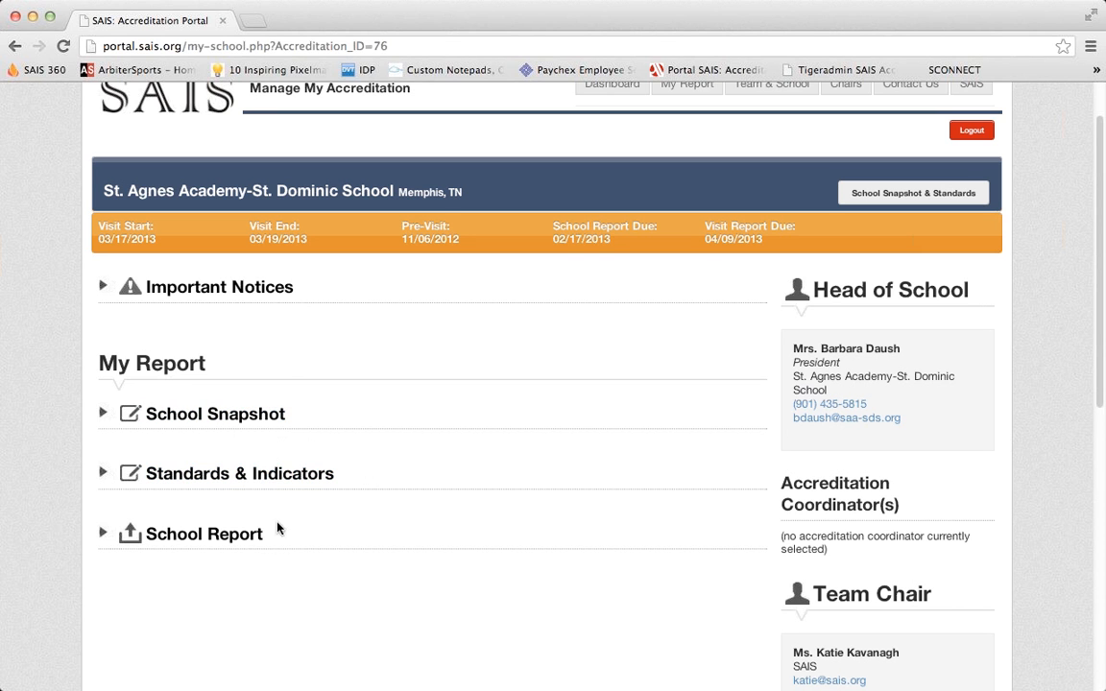
scroll(527, 387, "up", 2)
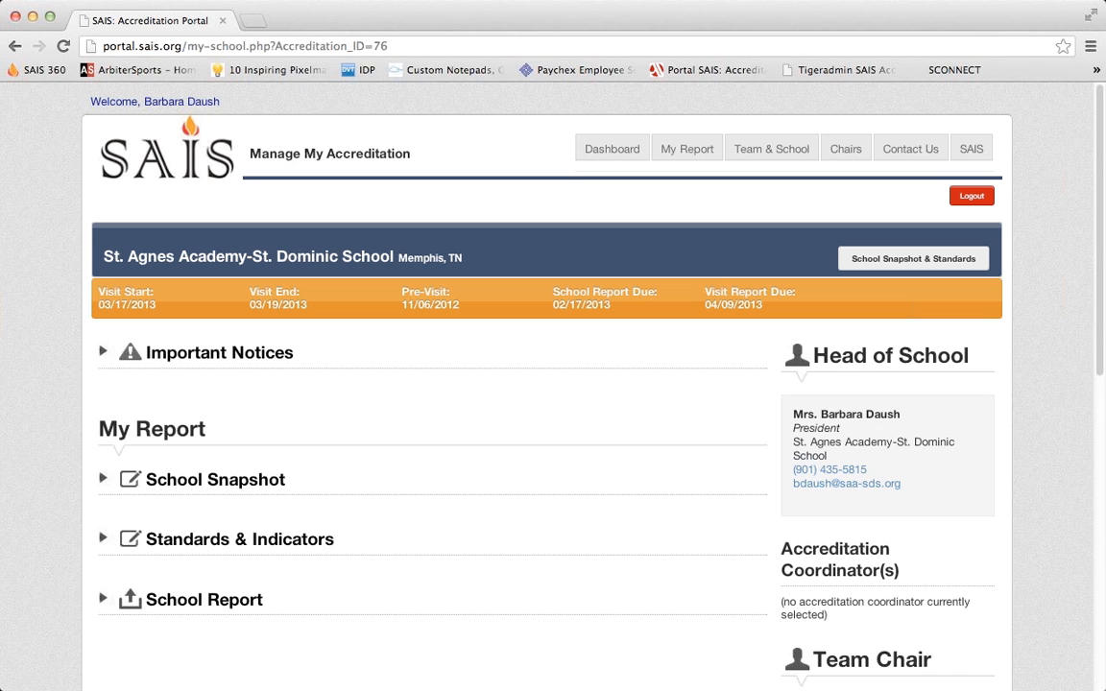
Expand Standards & Indicators, examine the instructions and each standard's last edit and completion status, and collapse the section.
scroll(613, 440, "down", 3)
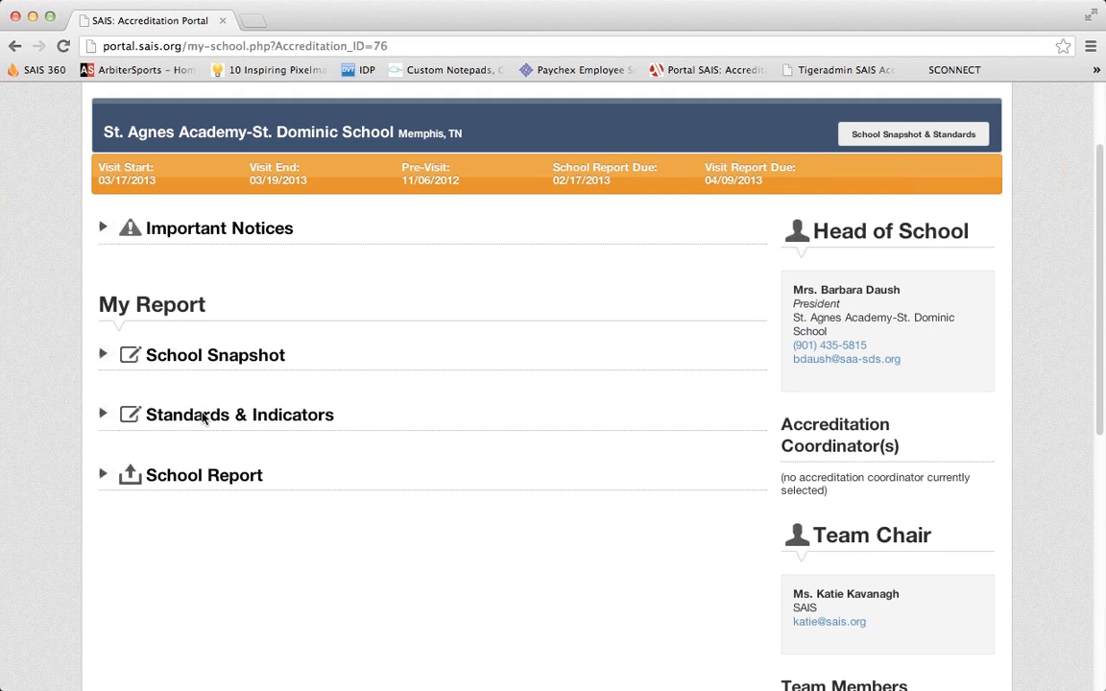
left_click(104, 416)
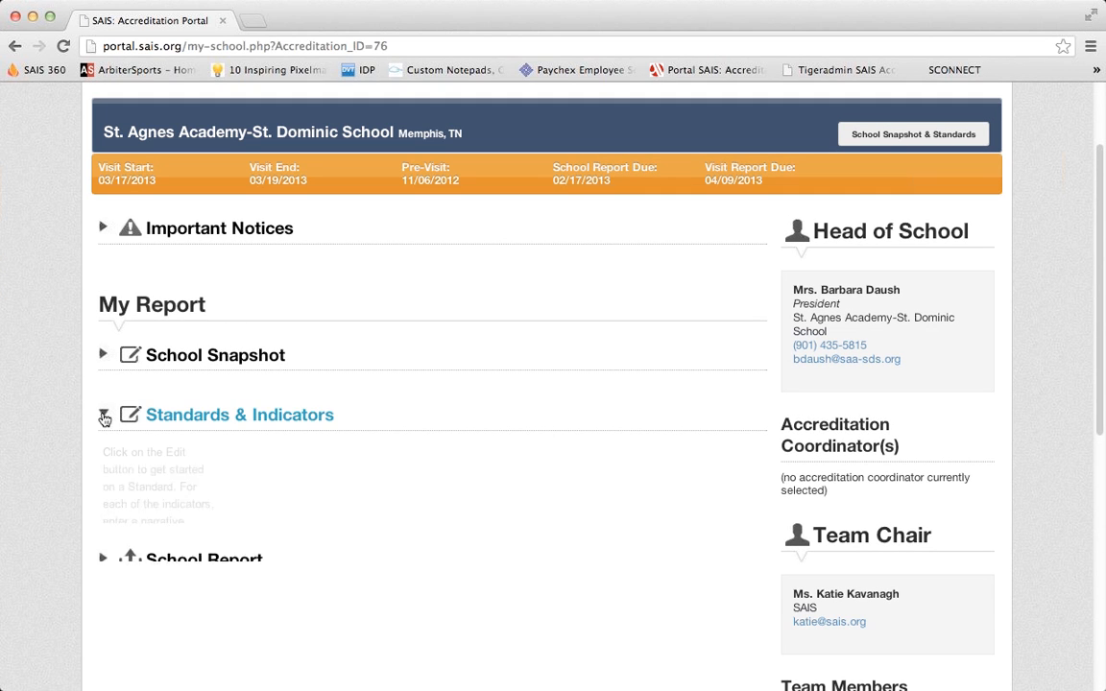
scroll(446, 404, "down", 7)
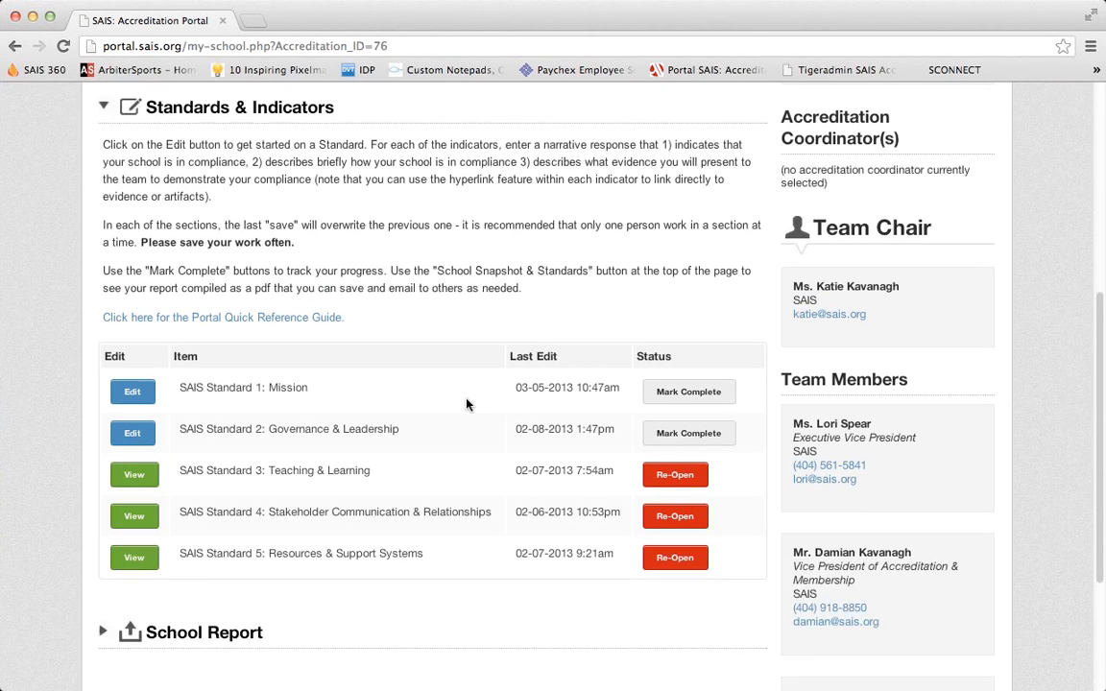
scroll(467, 404, "down", 1)
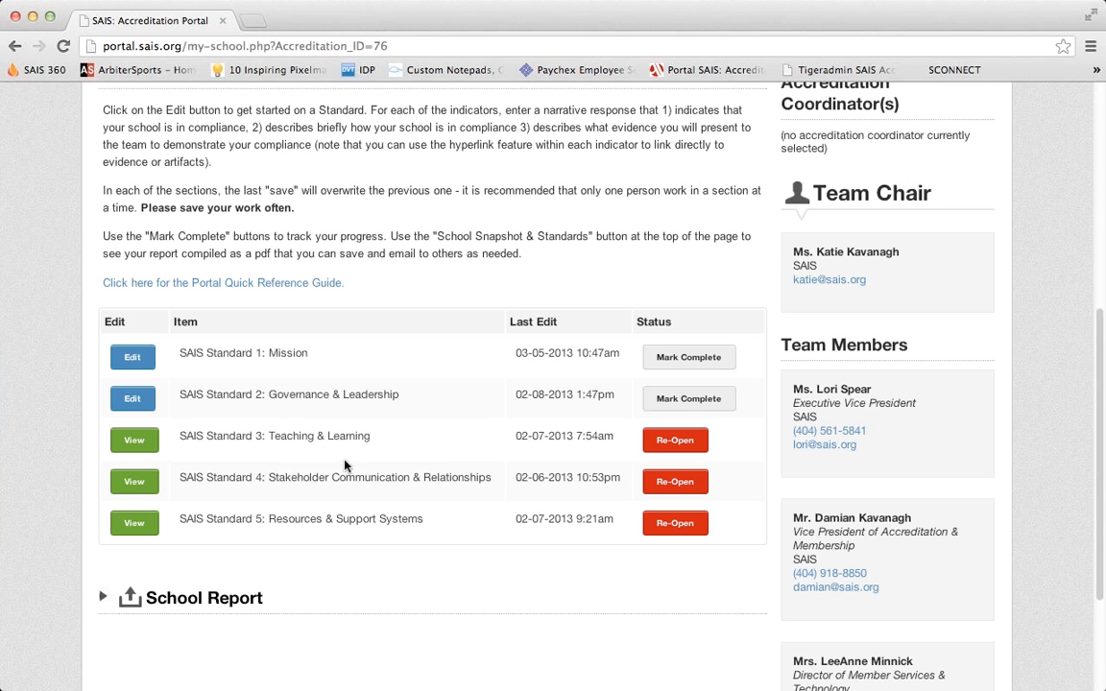
scroll(230, 465, "down", 2)
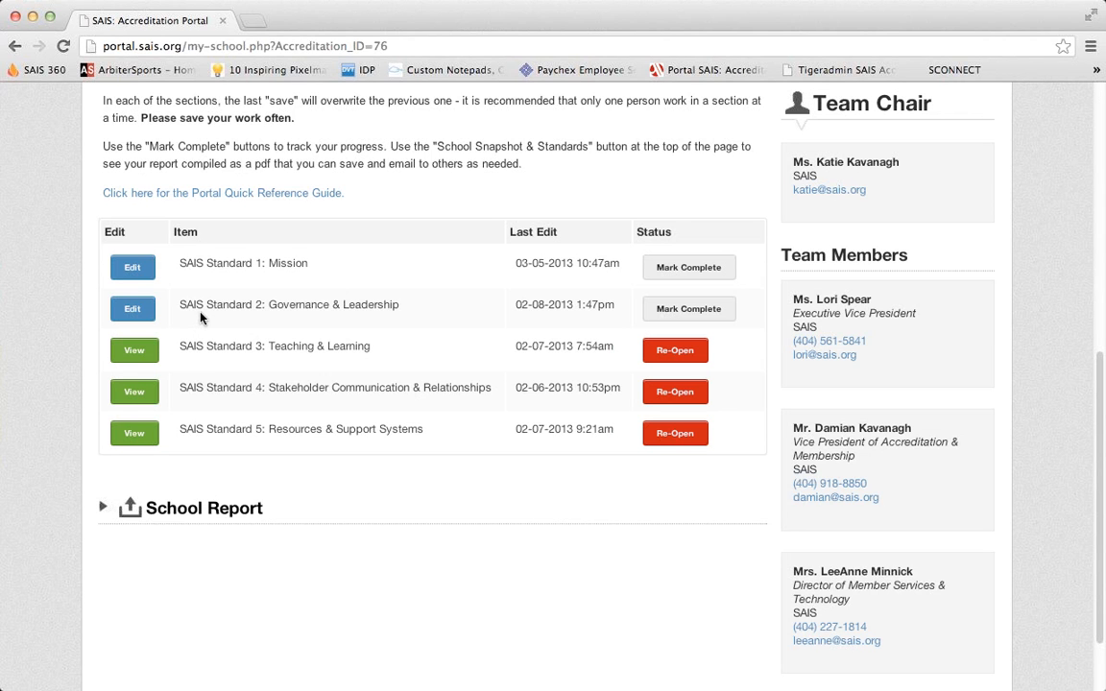
scroll(350, 355, "up", 5)
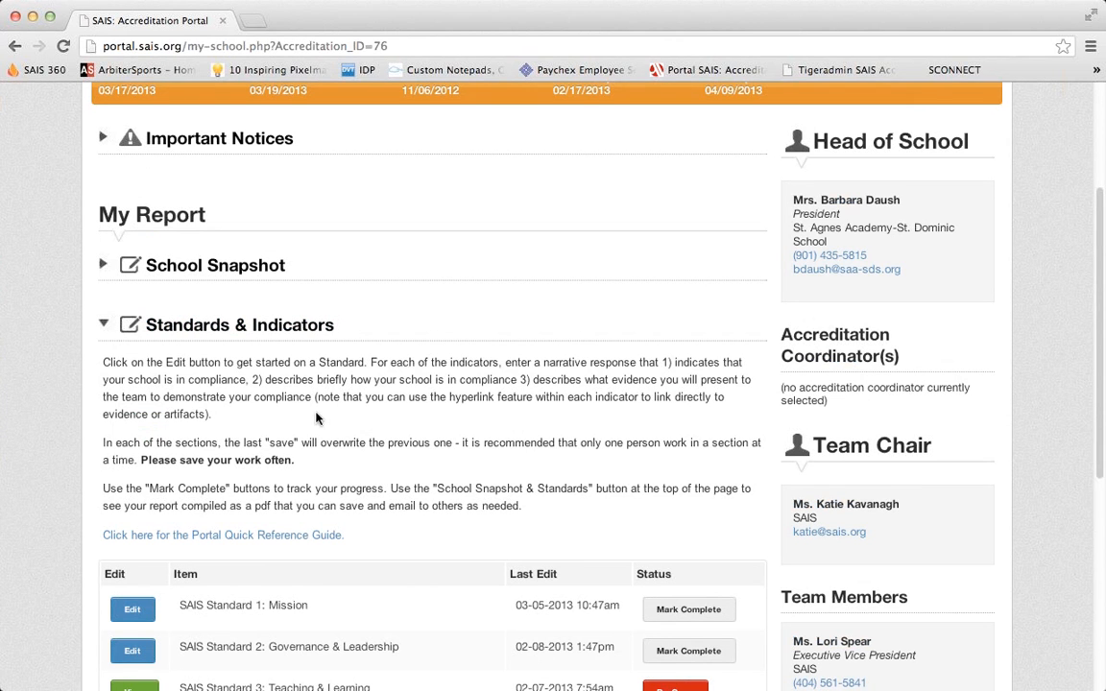
scroll(287, 368, "down", 2)
scroll(319, 440, "down", 2)
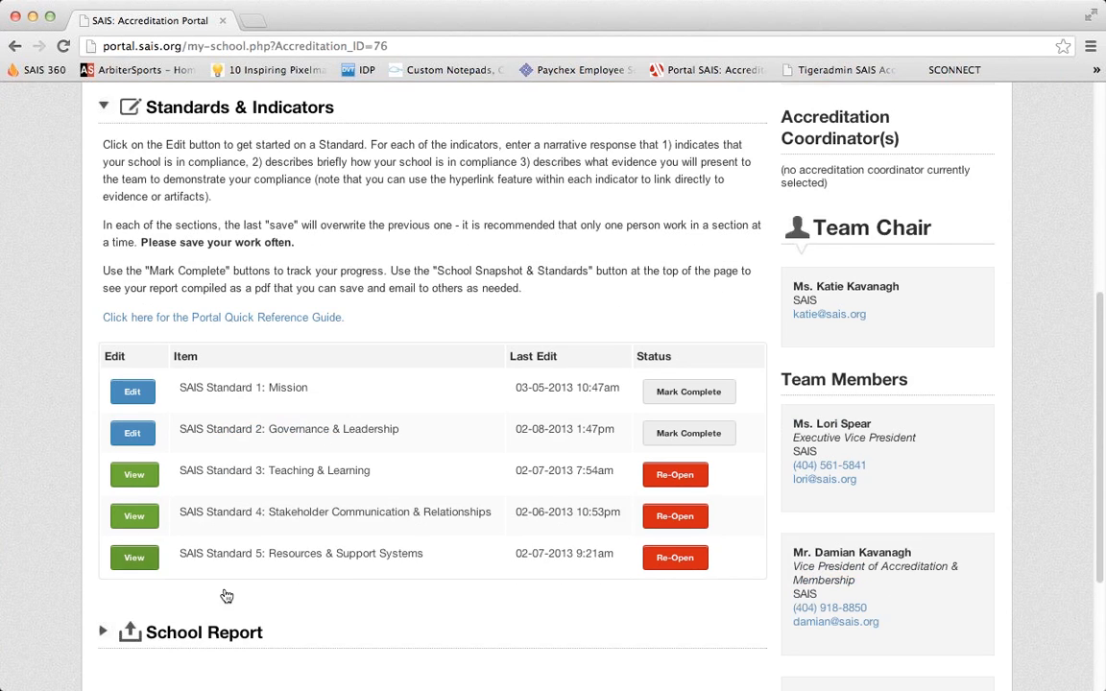
scroll(318, 290, "up", 1)
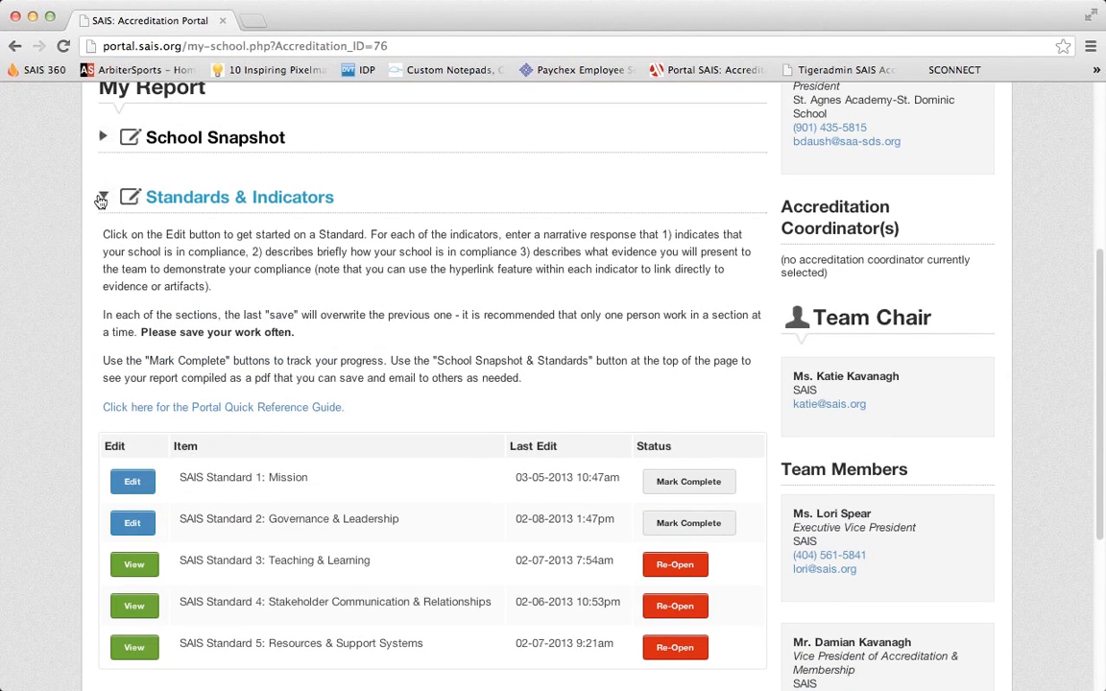
left_click(102, 196)
scroll(362, 321, "up", 6)
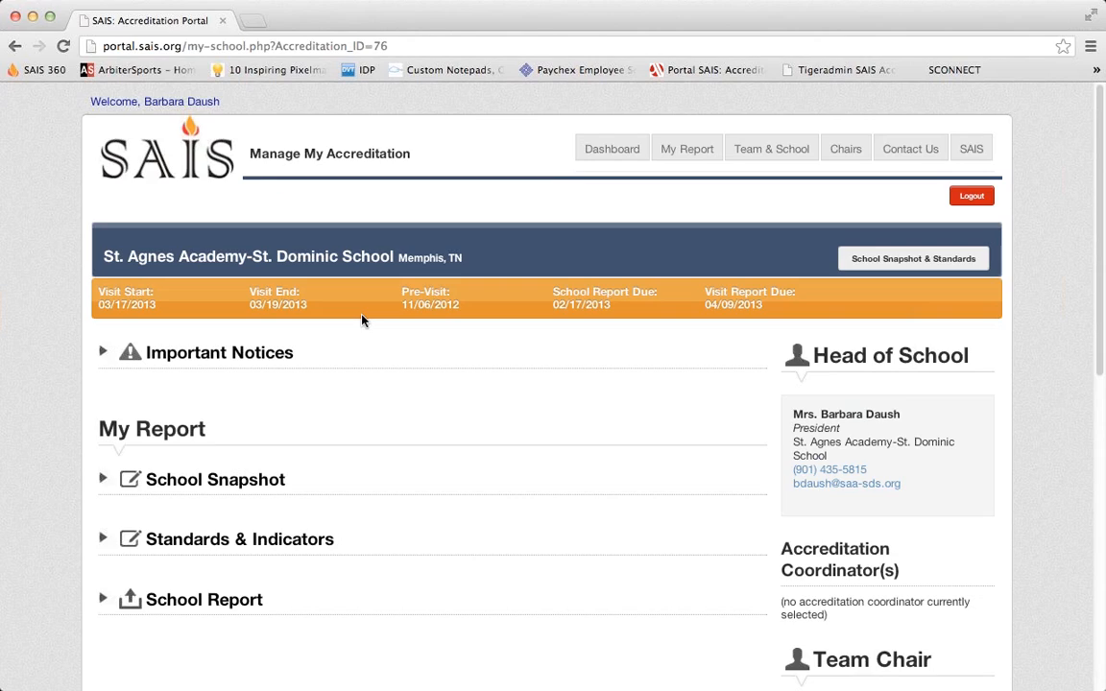
scroll(377, 402, "down", 1)
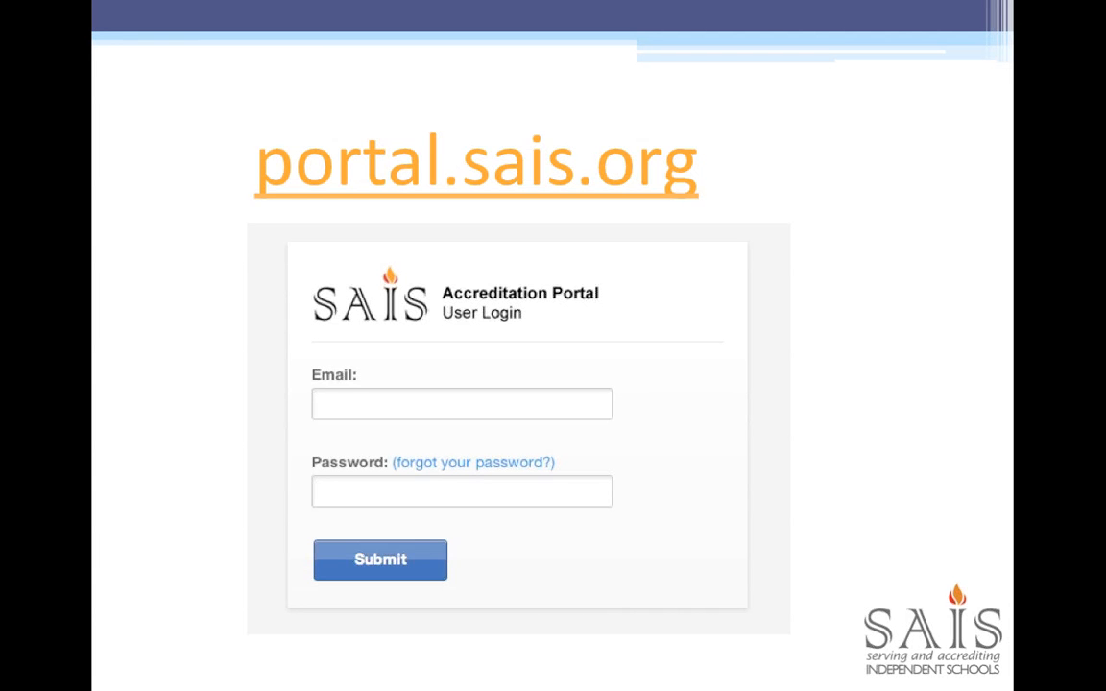
key("Right")
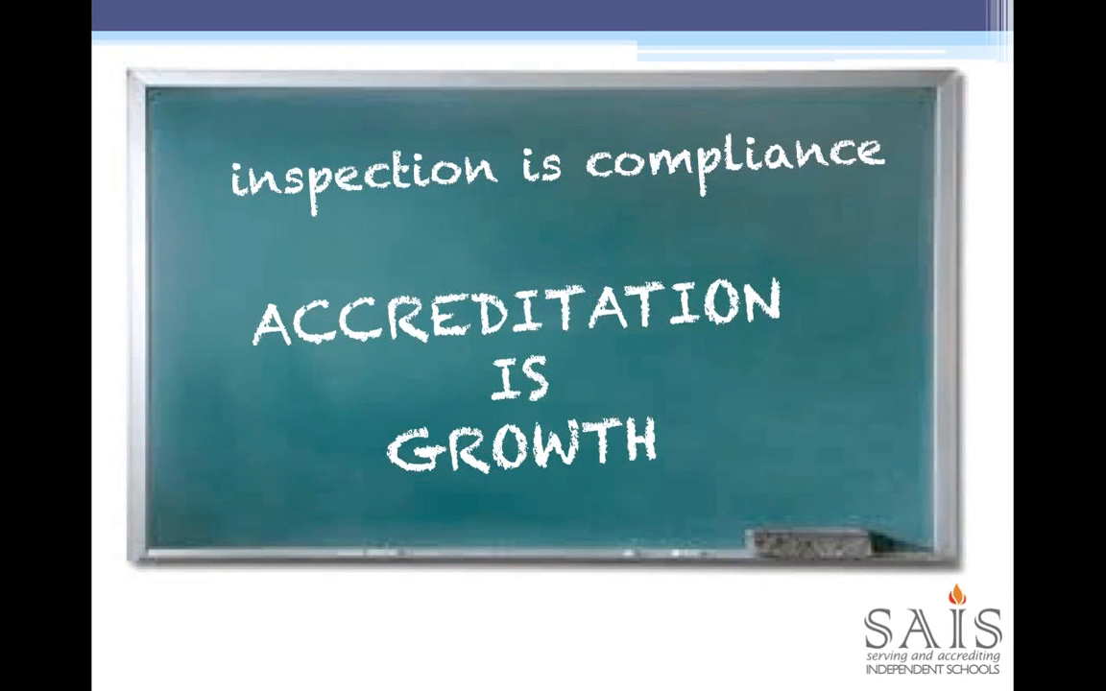